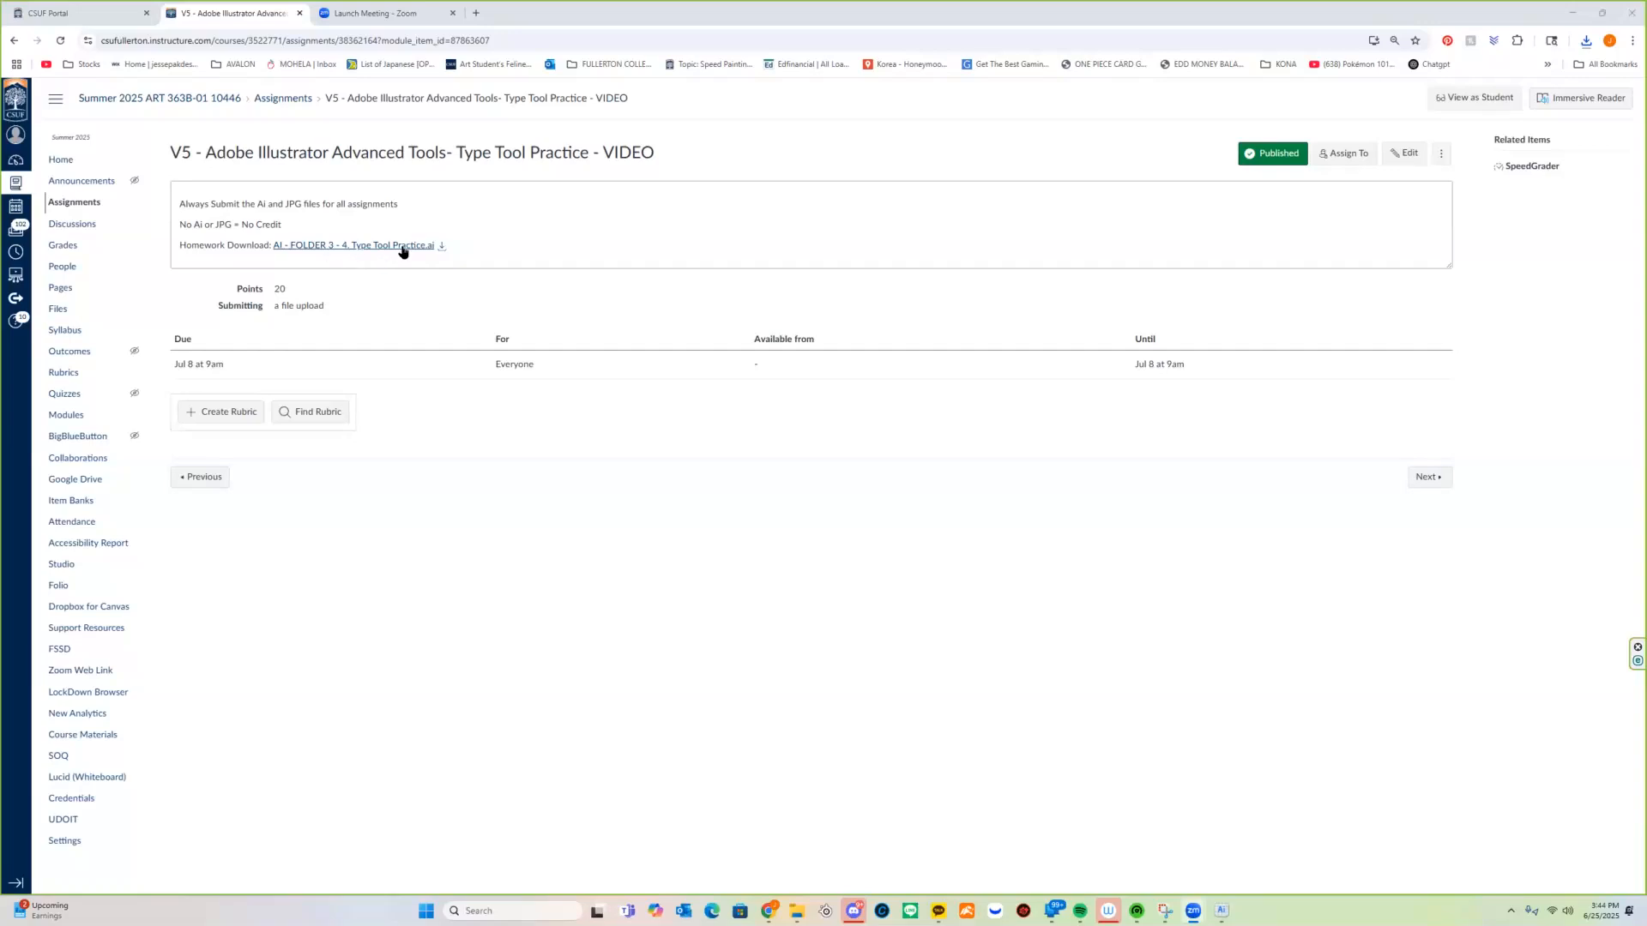
Switch to Illustrator with the file AI - FOLDER 3 - 4. Type Tool Practice.ai open and dismiss the missing-fonts and font auto-activation notices.
click(797, 910)
double_click(628, 656)
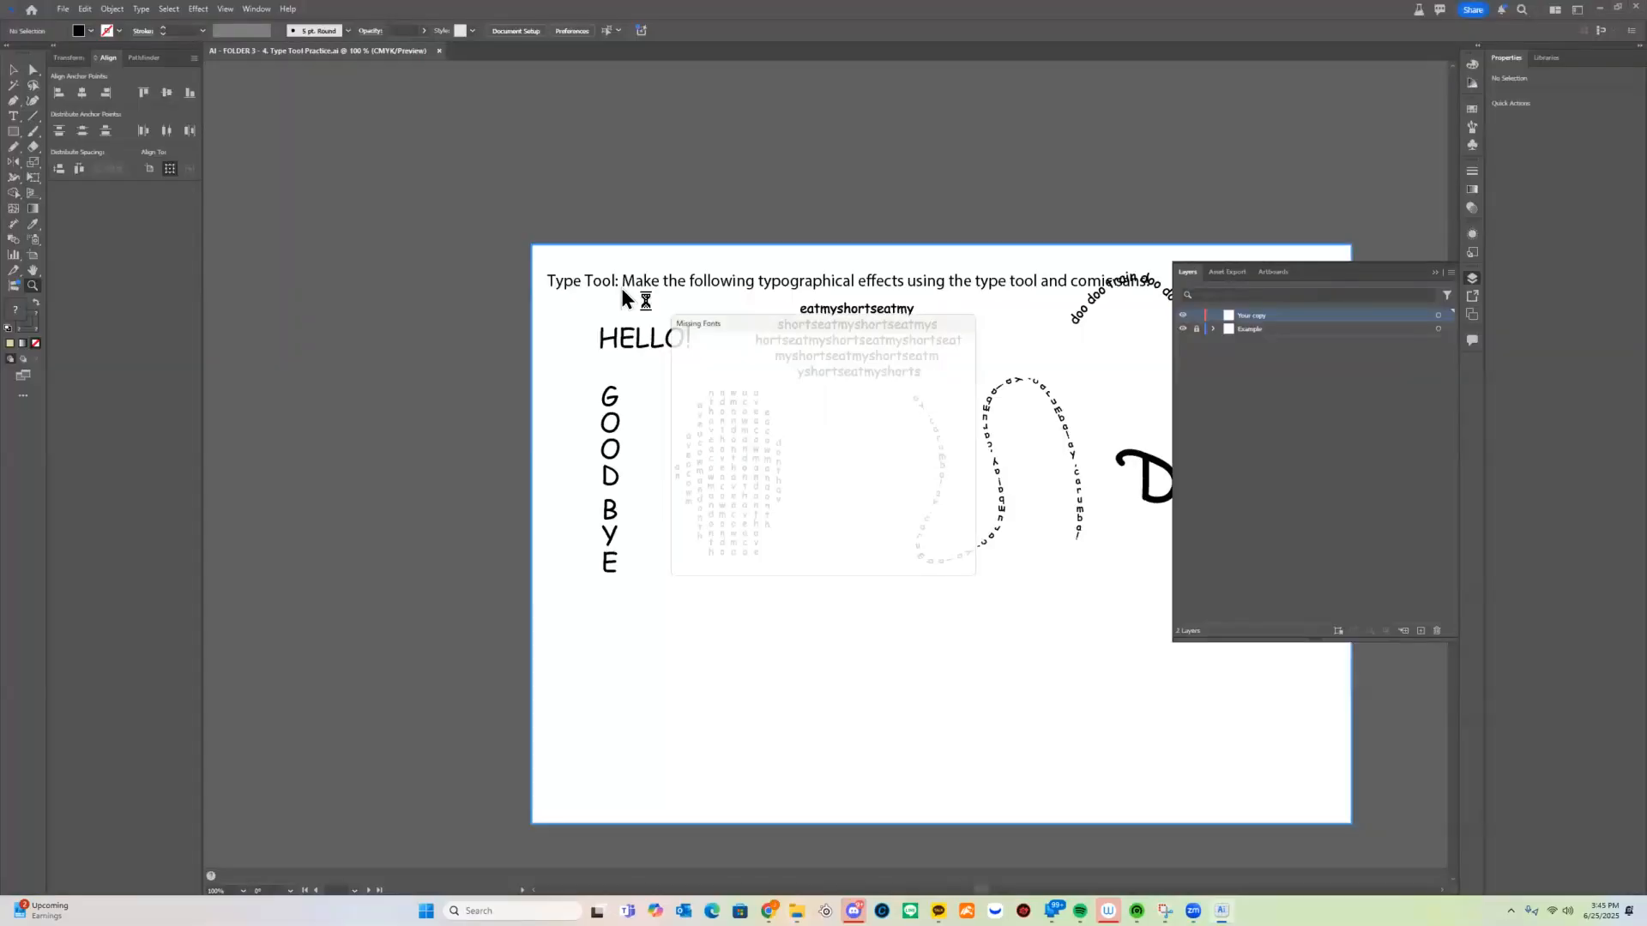
click(883, 514)
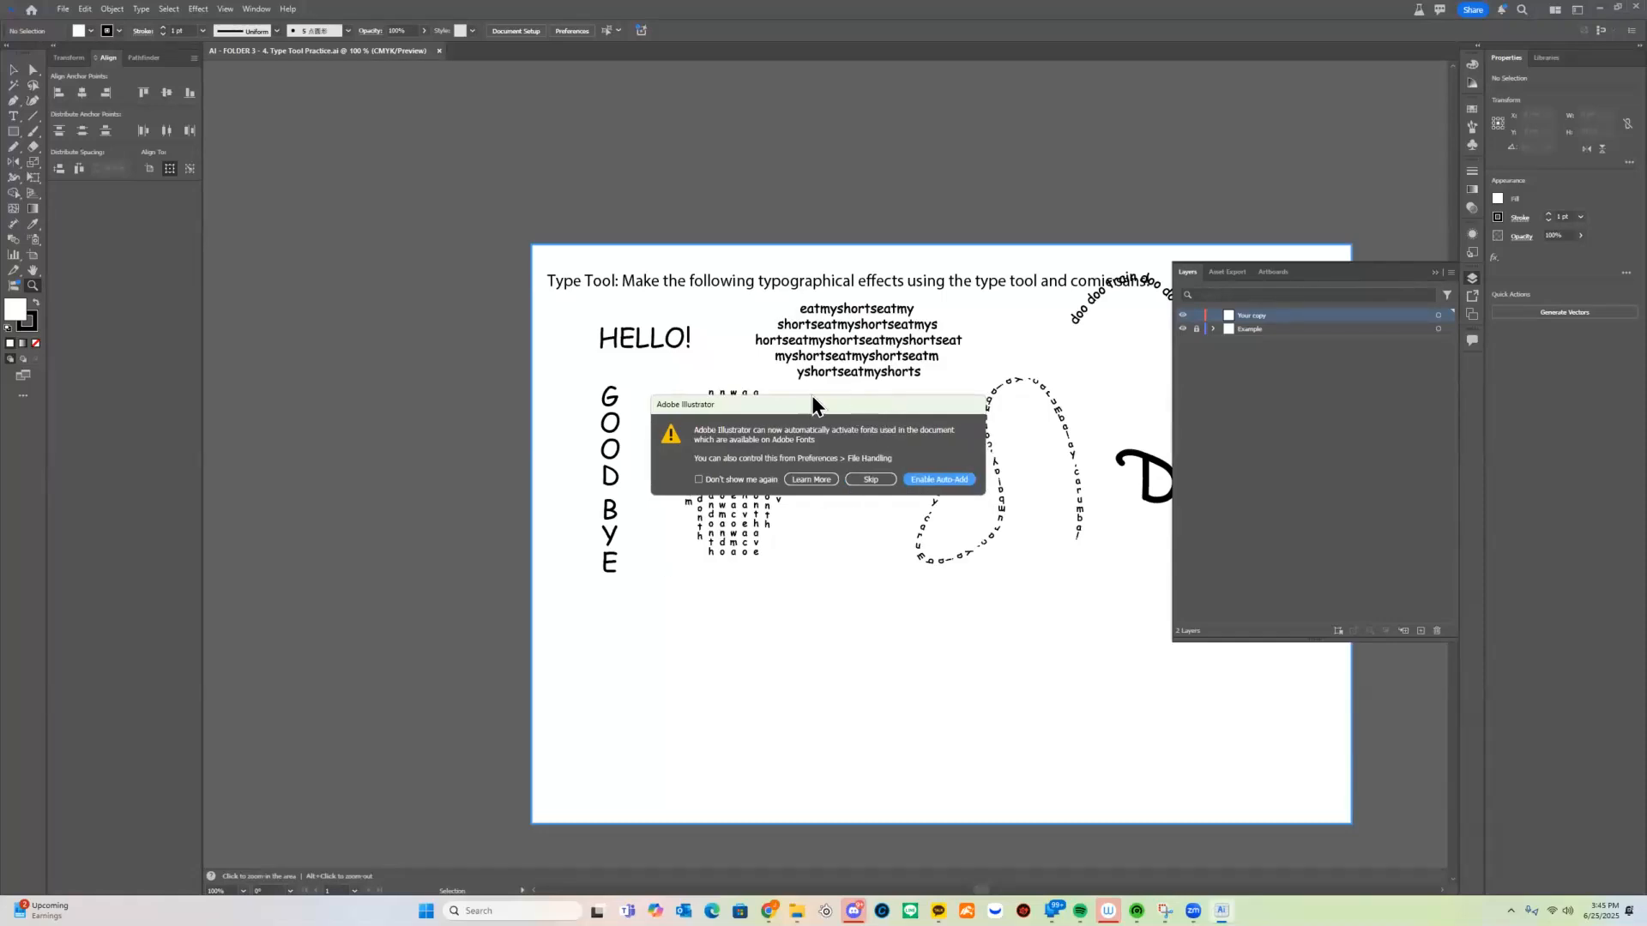
click(811, 471)
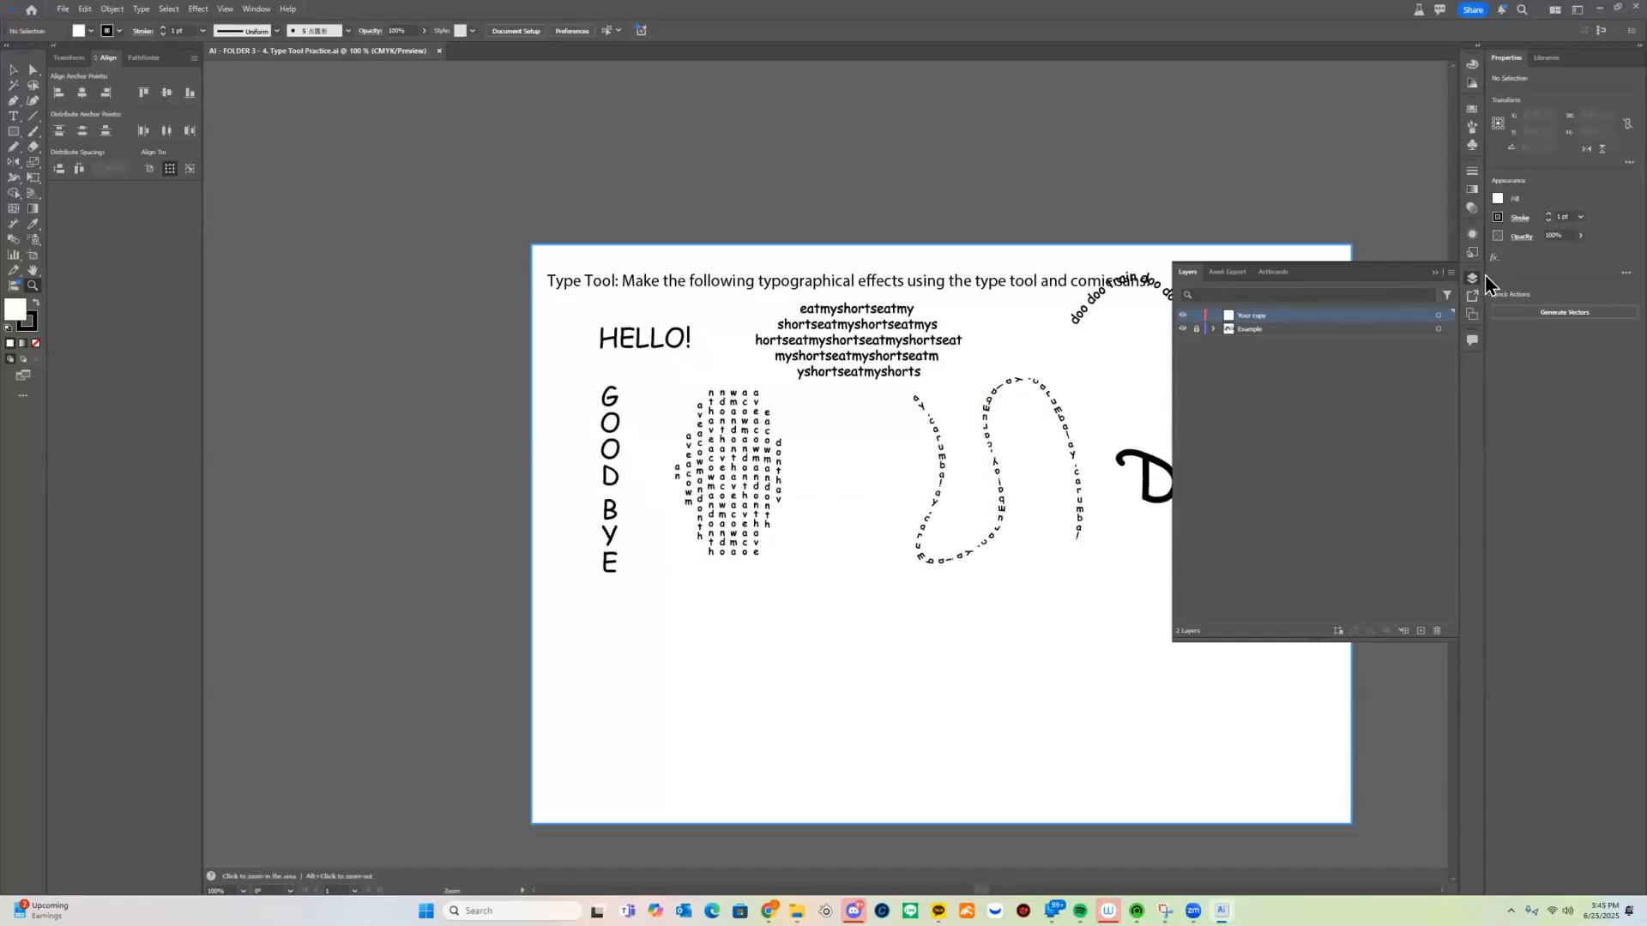
Draw an area text box about 97 × 43 mm below the GOODBYE example and enter a short sentence naming the teacher.
key(h)
drag(978, 424, 718, 356)
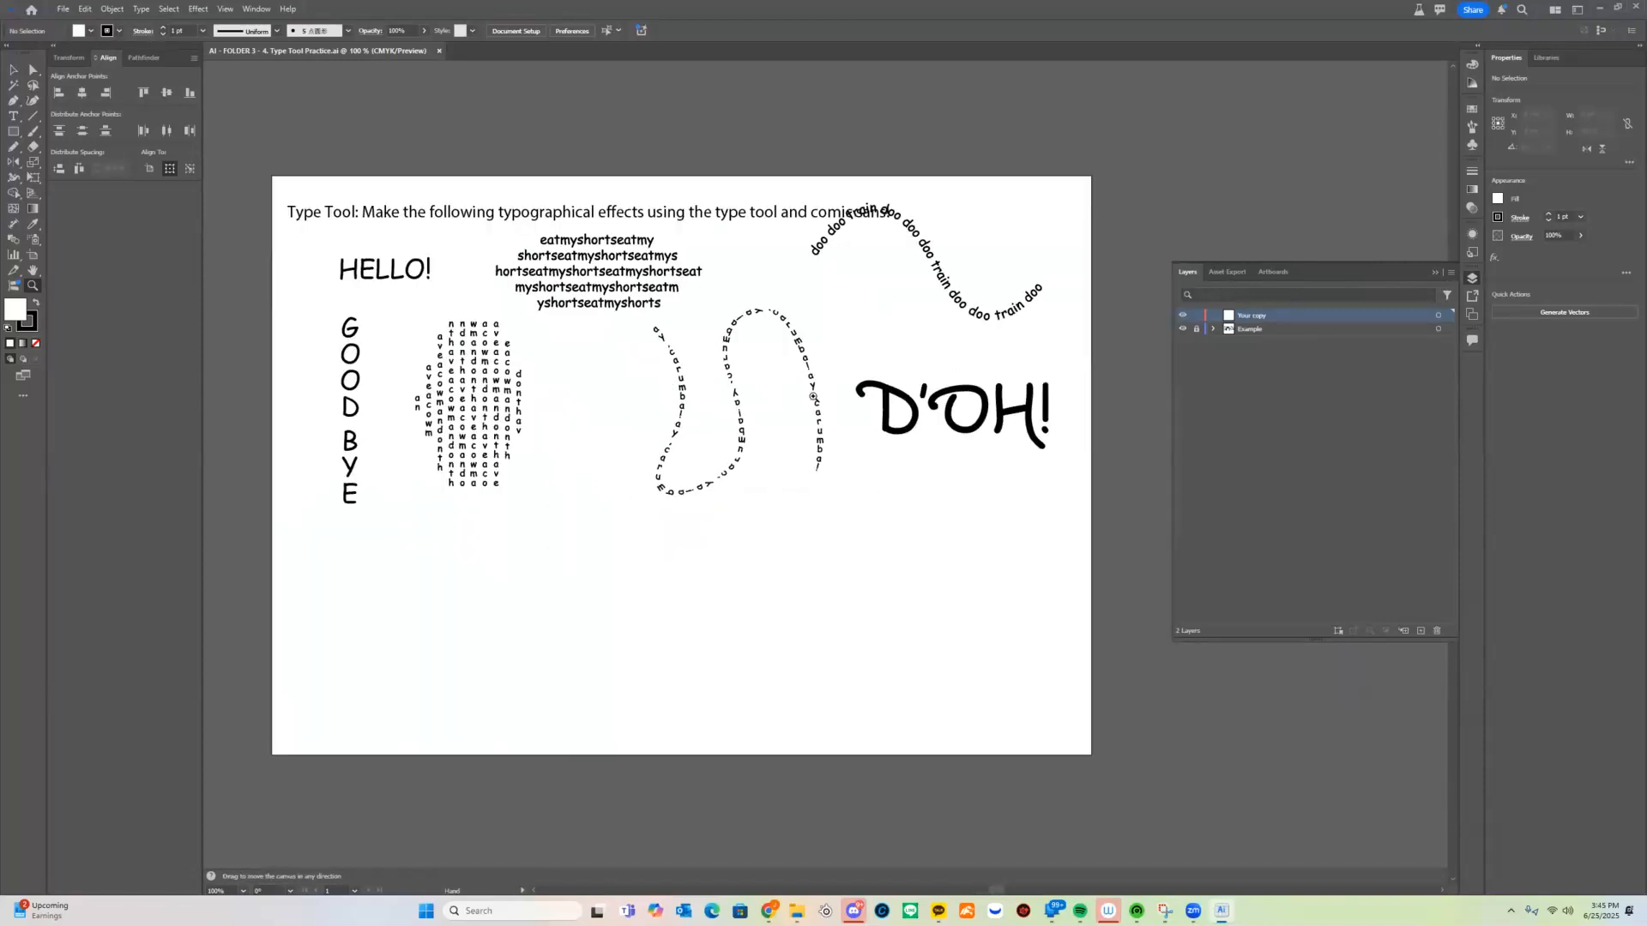
drag(813, 397, 861, 434)
drag(706, 354, 688, 378)
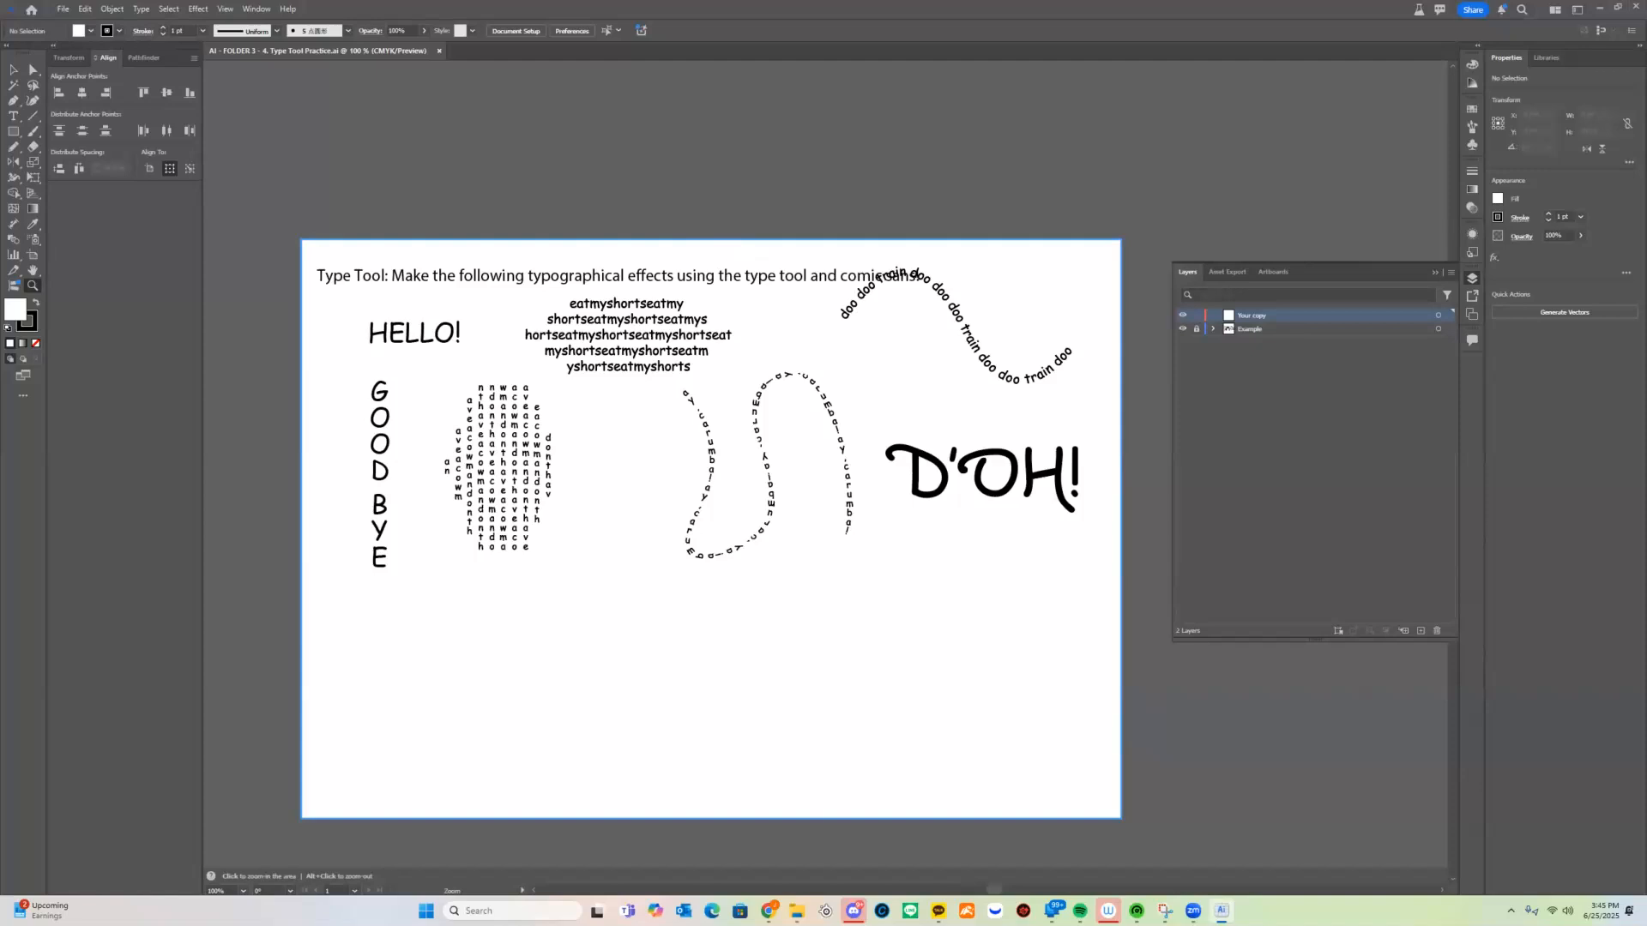
scroll(702, 281, up, 1)
scroll(716, 293, down, 3)
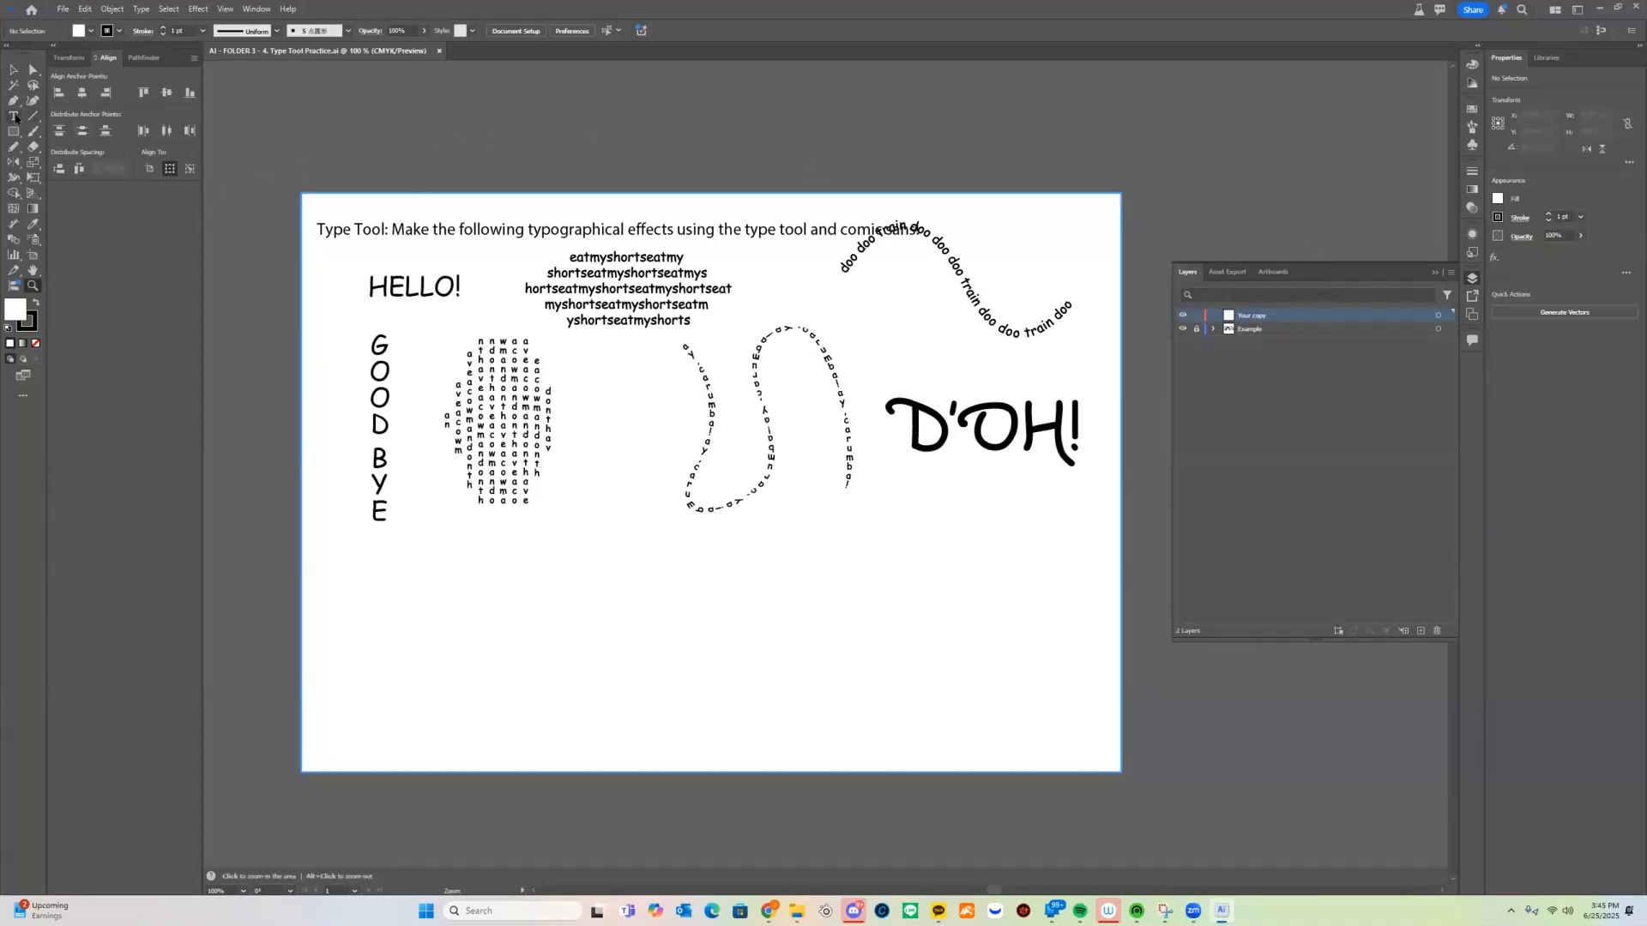
click(13, 117)
click(13, 116)
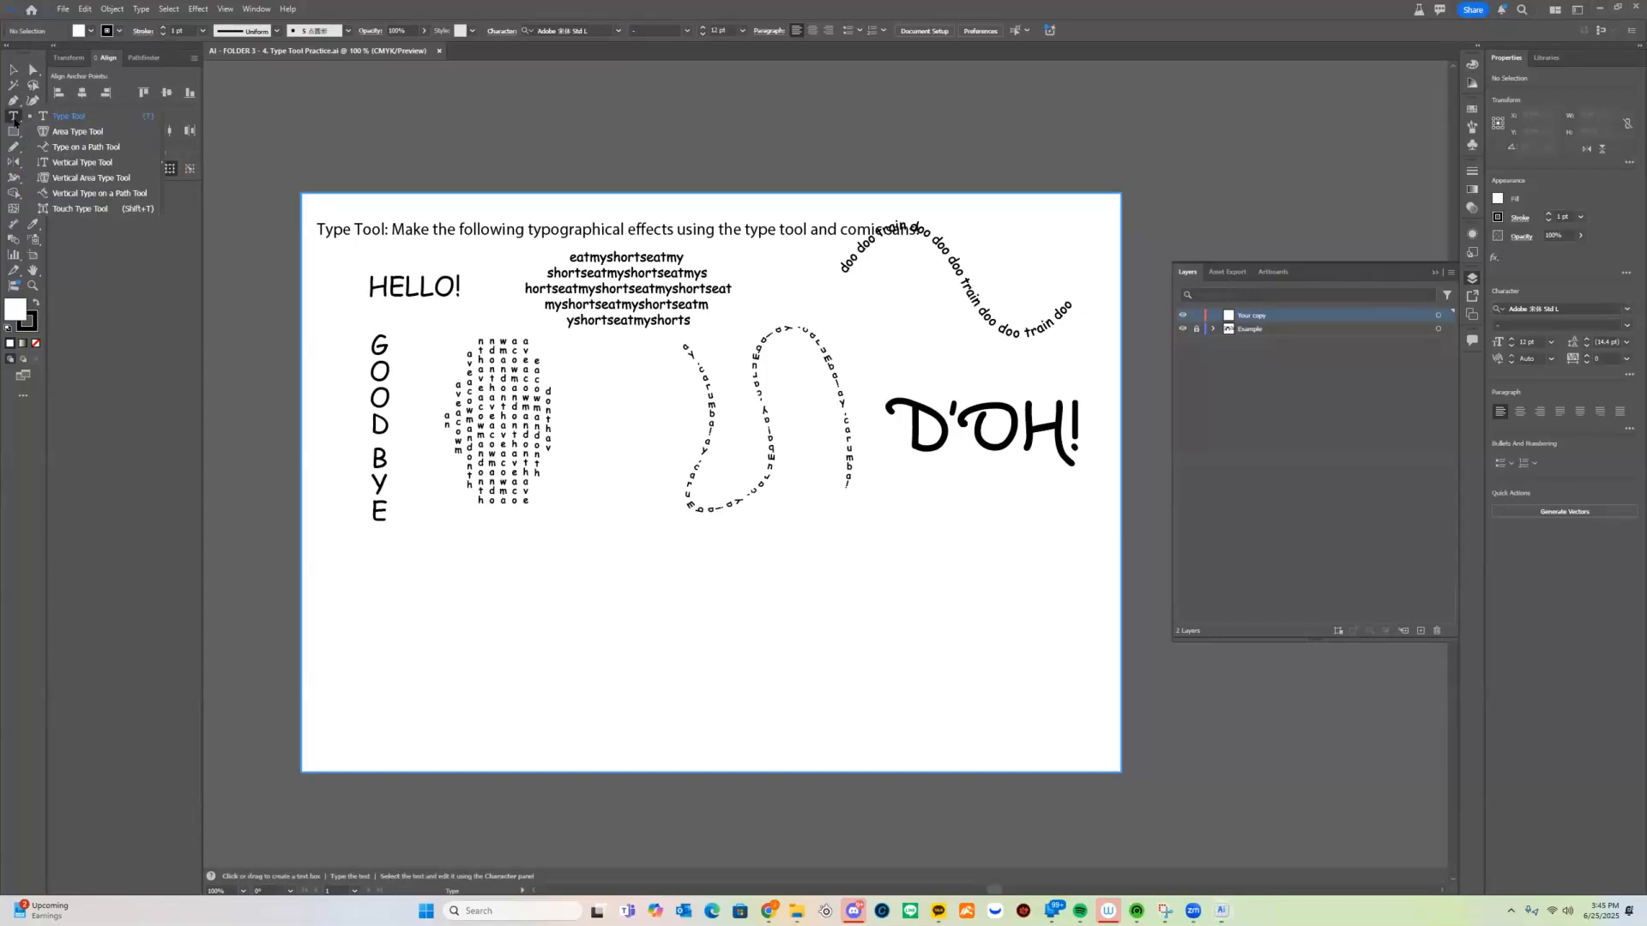
click(124, 120)
key(space)
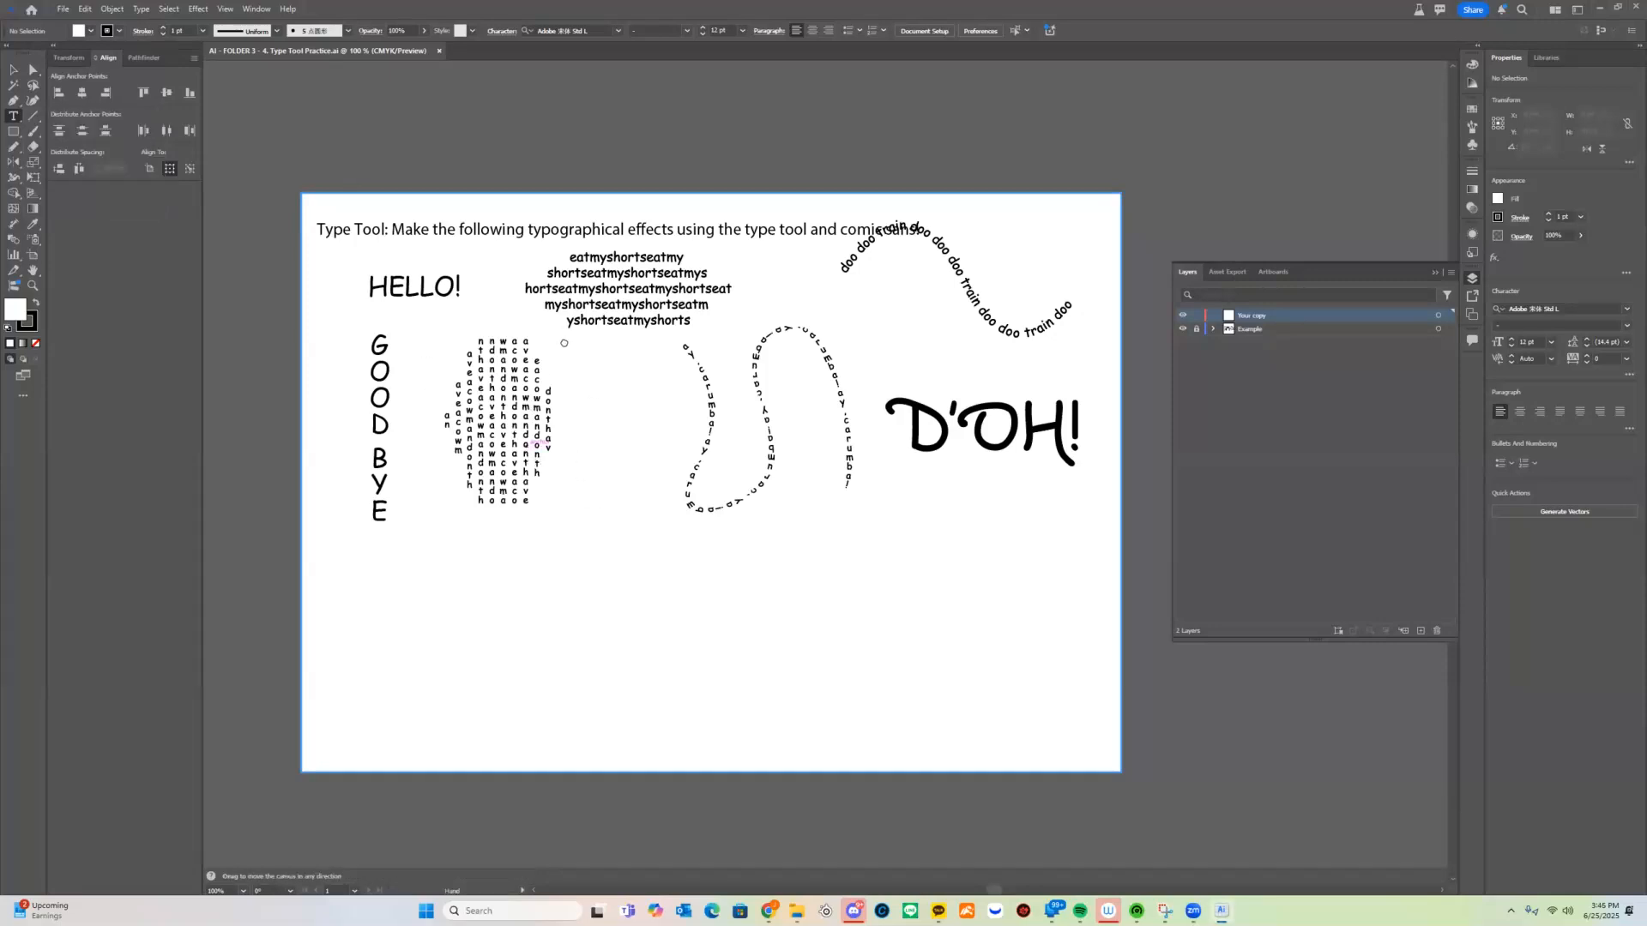
drag(564, 343, 592, 279)
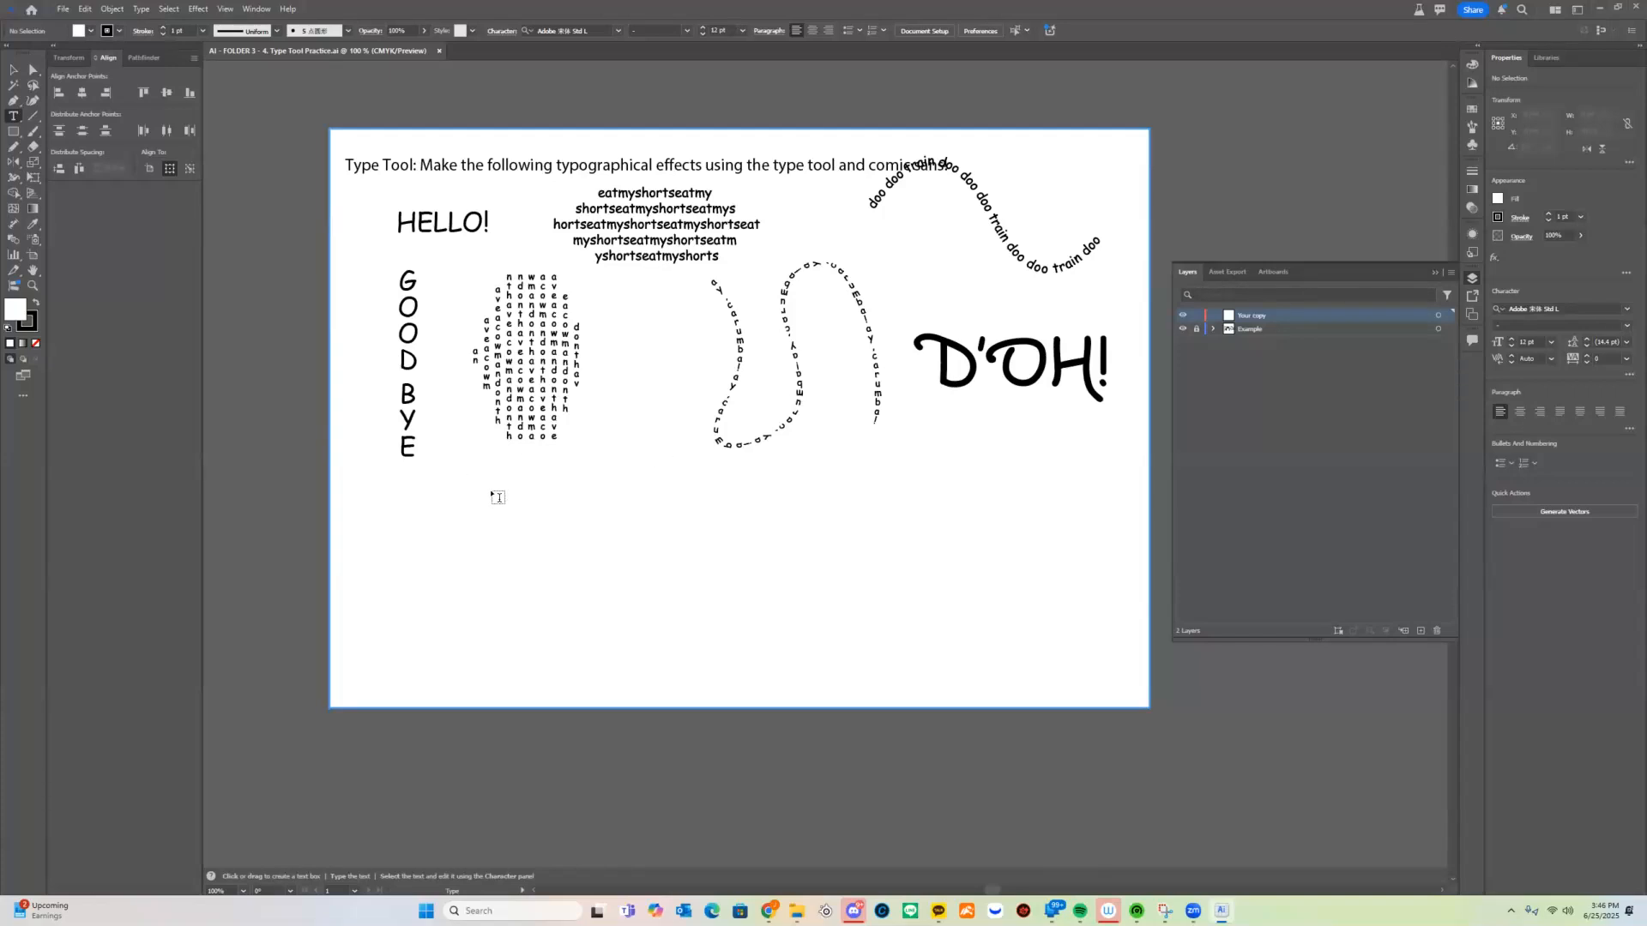
drag(421, 474, 690, 593)
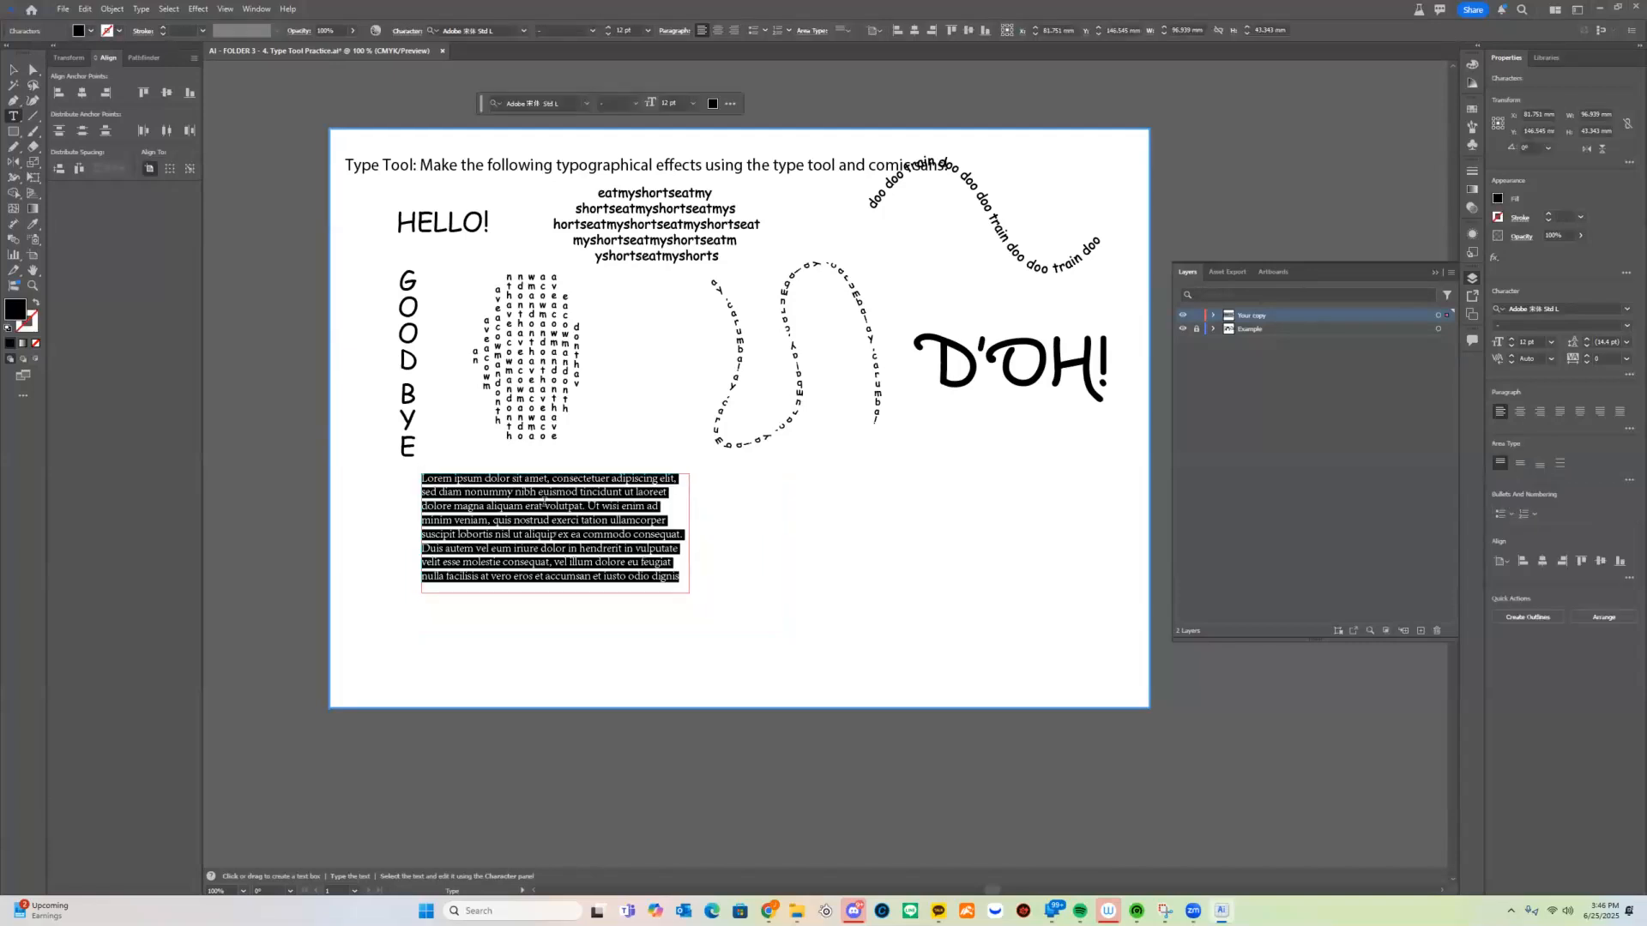
text(Jesse is)
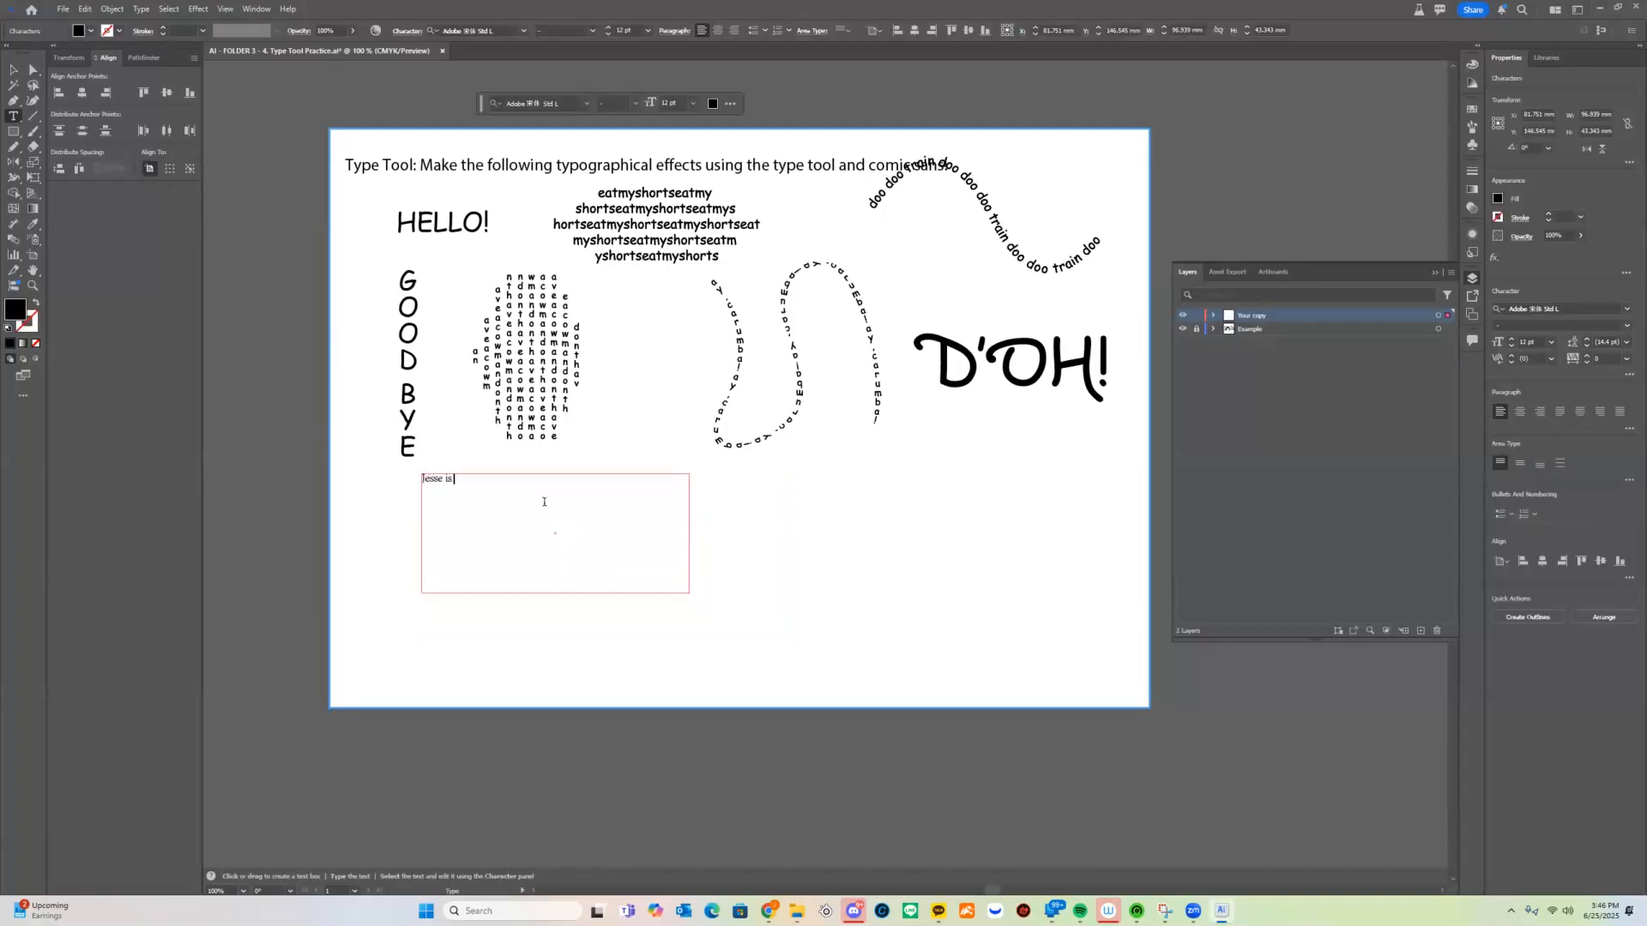
text( the teacher.)
Copy the teacher sentence and paste it repeatedly until the area text box is full.
key(ctrl+a)
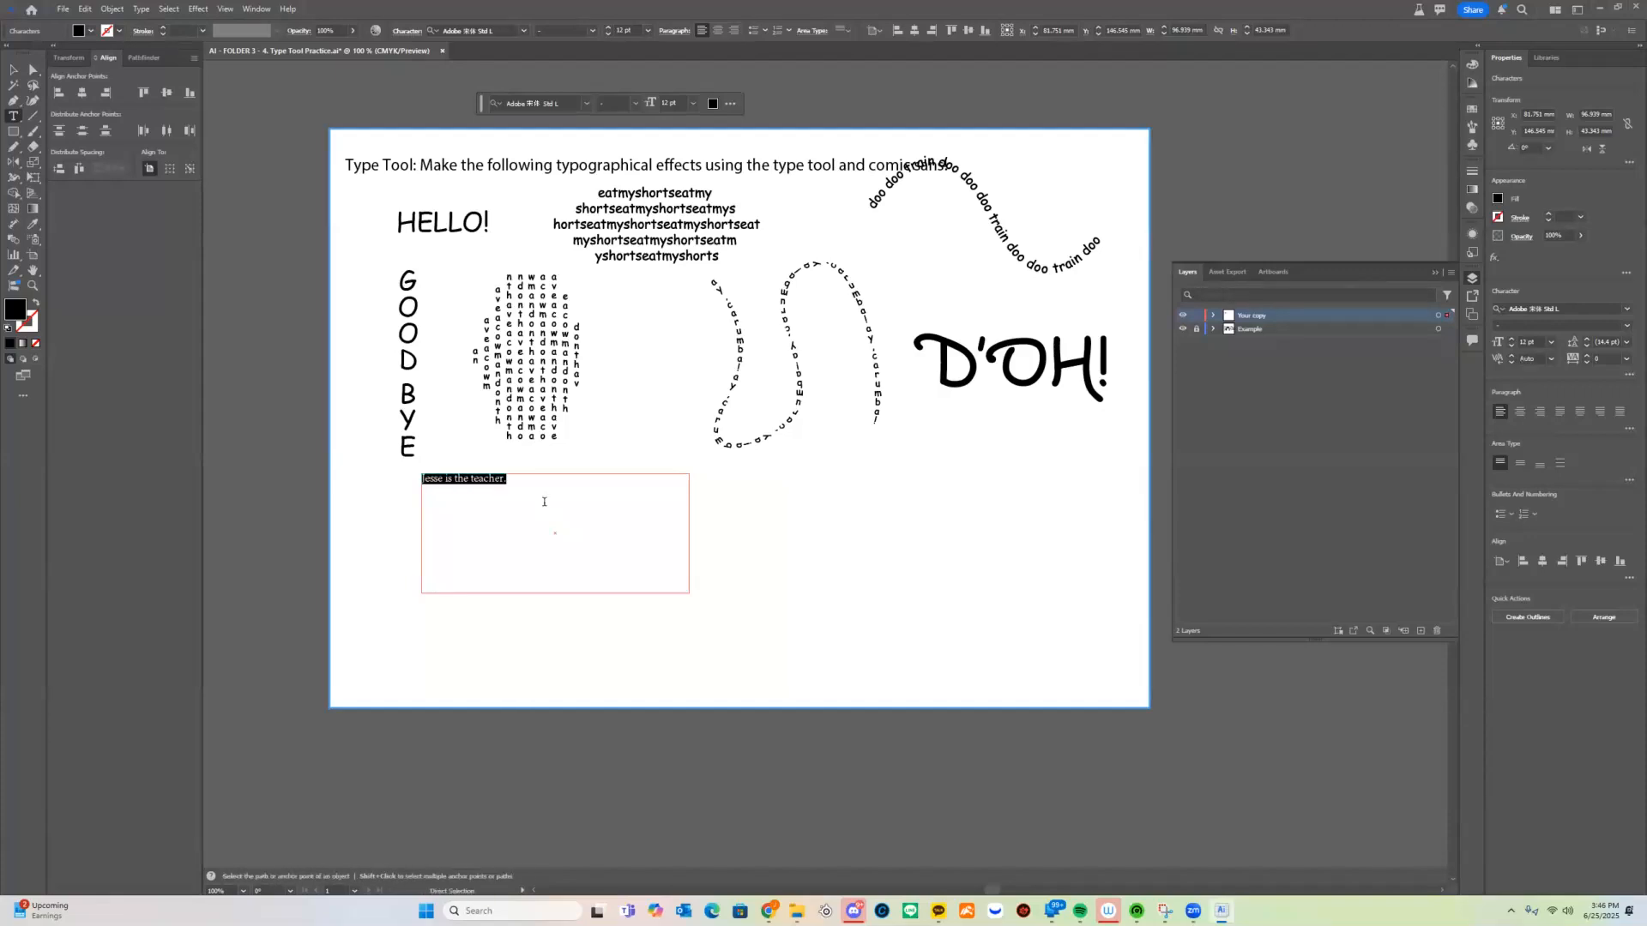
key(ctrl+c)
key(Right)
key(ctrl+v)
key(ctrl+v)
key(ctrl+v)
key(ctrl+v)
key(ctrl+v)
key(ctrl+v)
key(ctrl+v)
key(ctrl+v)
key(ctrl+v)
key(ctrl+v)
key(ctrl+v)
key(ctrl+v)
key(ctrl+v)
key(ctrl+v)
key(ctrl+v)
key(ctrl+v)
key(ctrl+v)
key(ctrl+v)
key(ctrl+v)
key(ctrl+v)
key(ctrl+v)
key(ctrl+v)
key(ctrl+v)
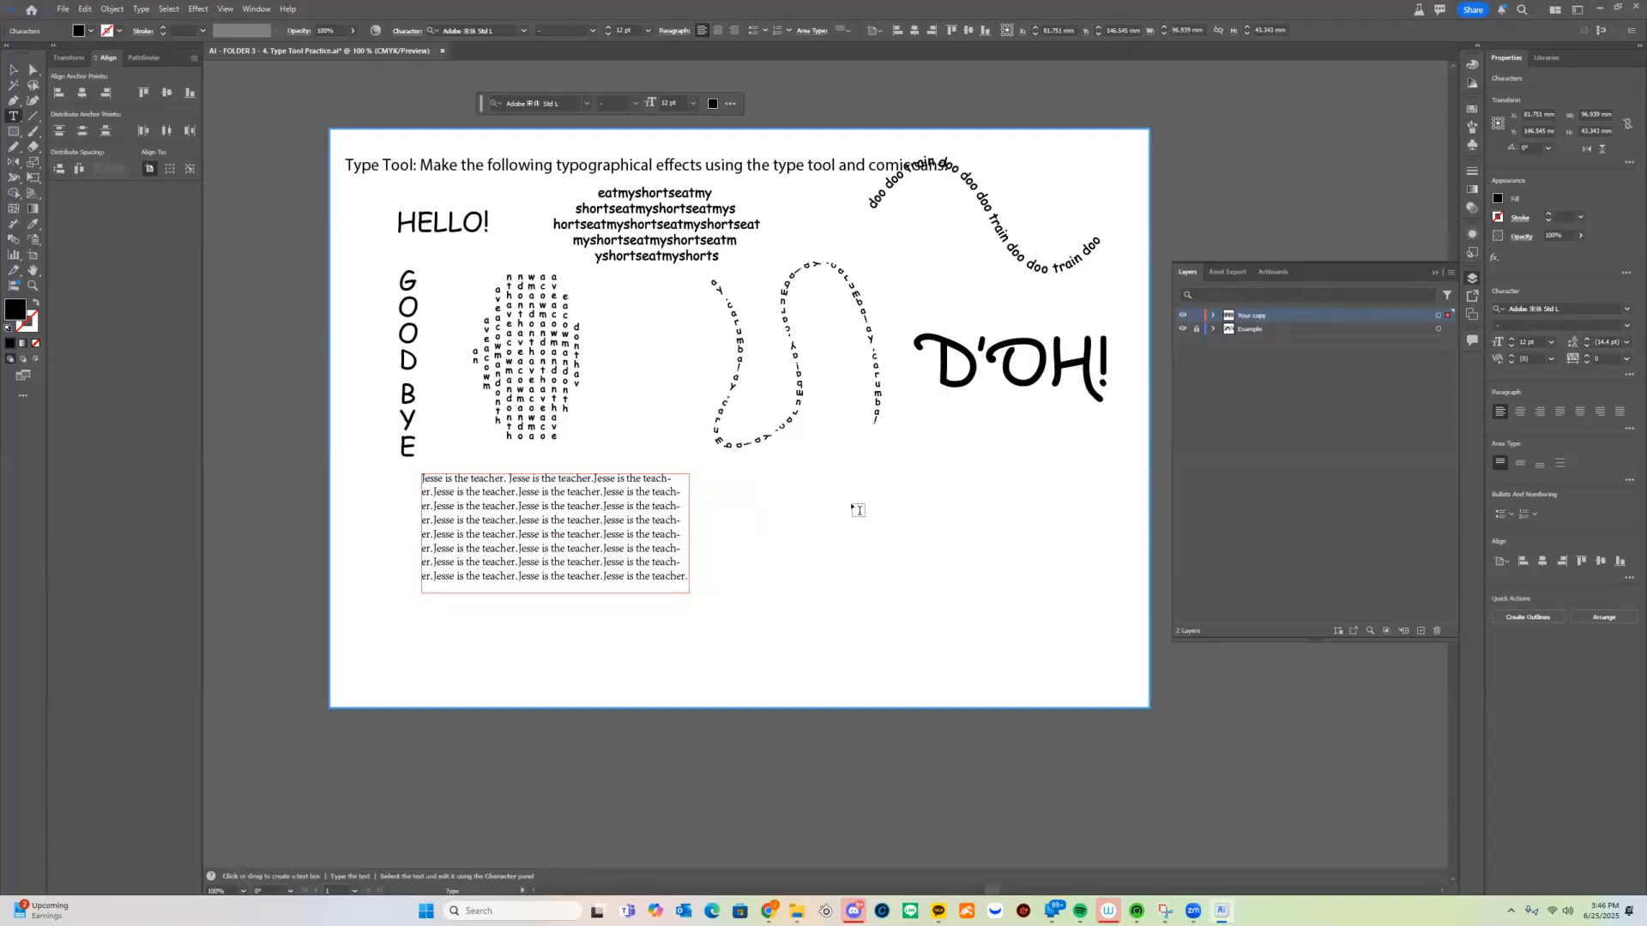
Create a point text object beside the area text box with the Type tool and fill four lines with the copied sentence.
click(31, 147)
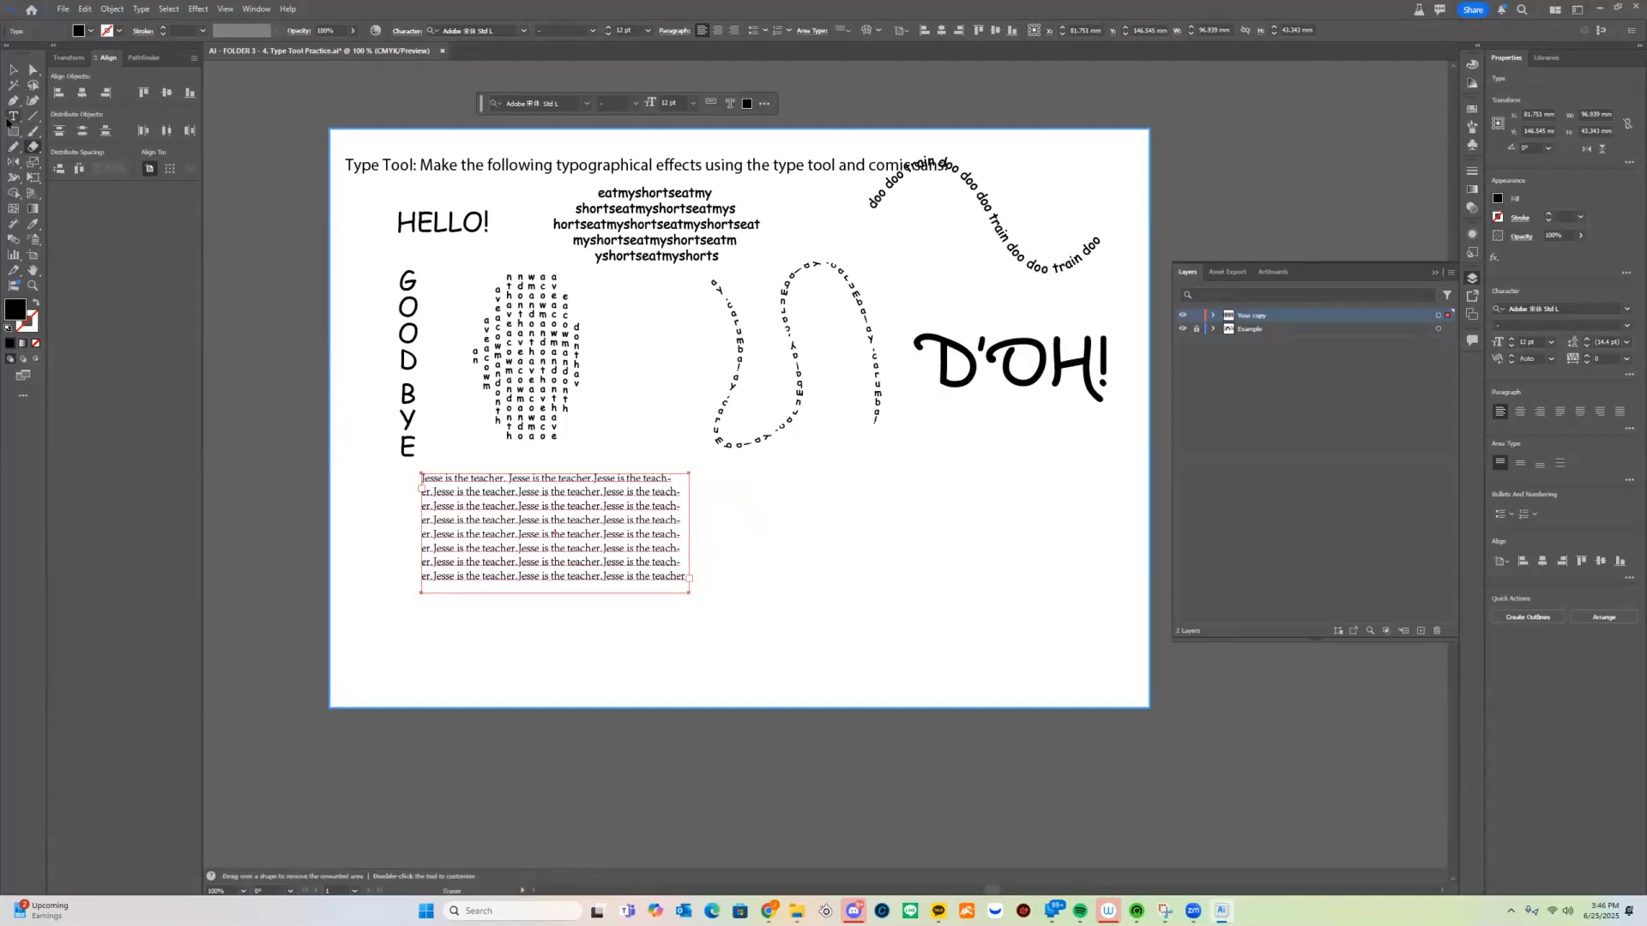
click(12, 117)
click(794, 486)
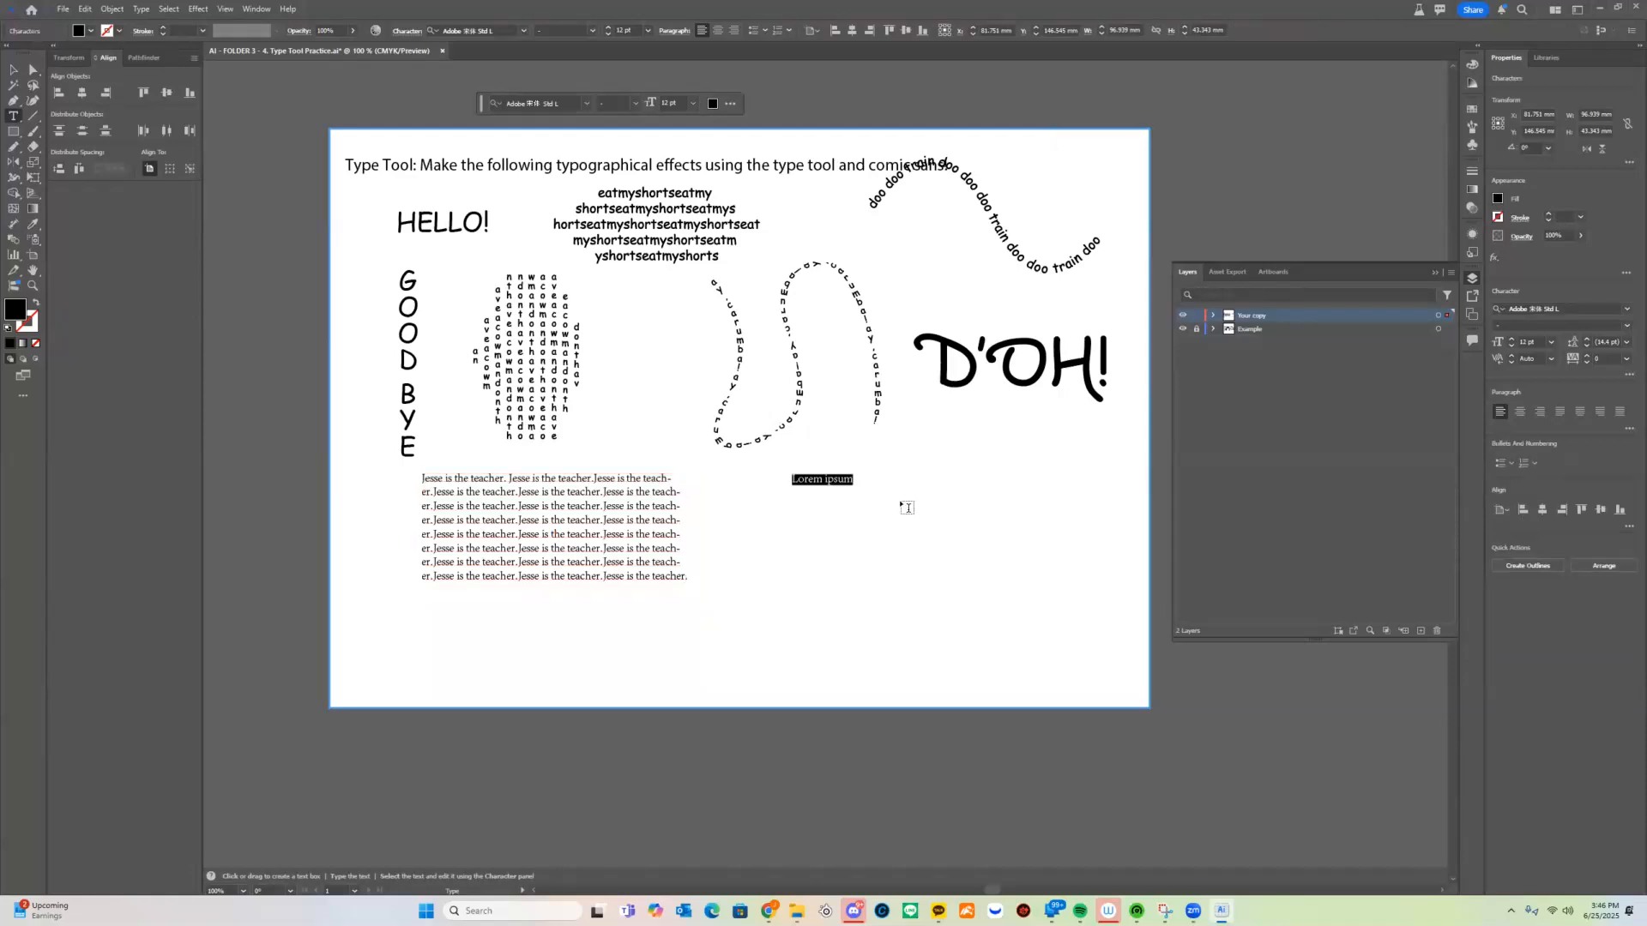
key(ctrl+v)
key(ctrl+v)
key(ctrl+v)
key(ctrl+v)
key(ctrl+v)
key(ctrl+v)
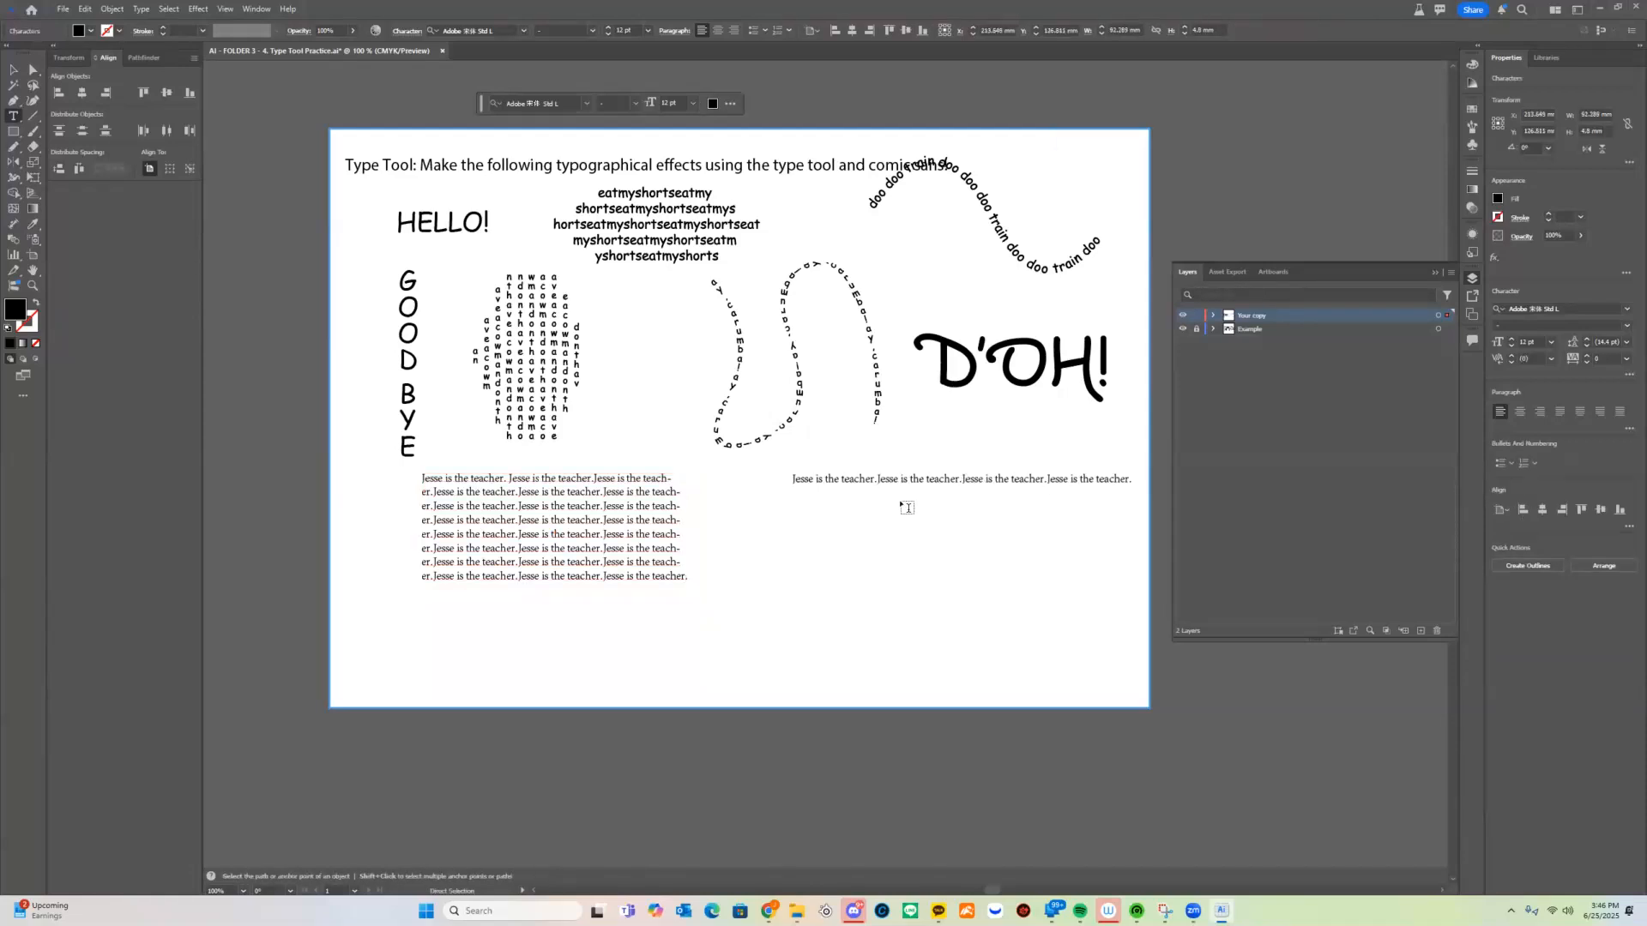
key(ctrl+v)
key(ctrl+v)
key(ctrl+v)
key(ctrl+v)
key(ctrl+v)
key(ctrl+v)
key(ctrl+v)
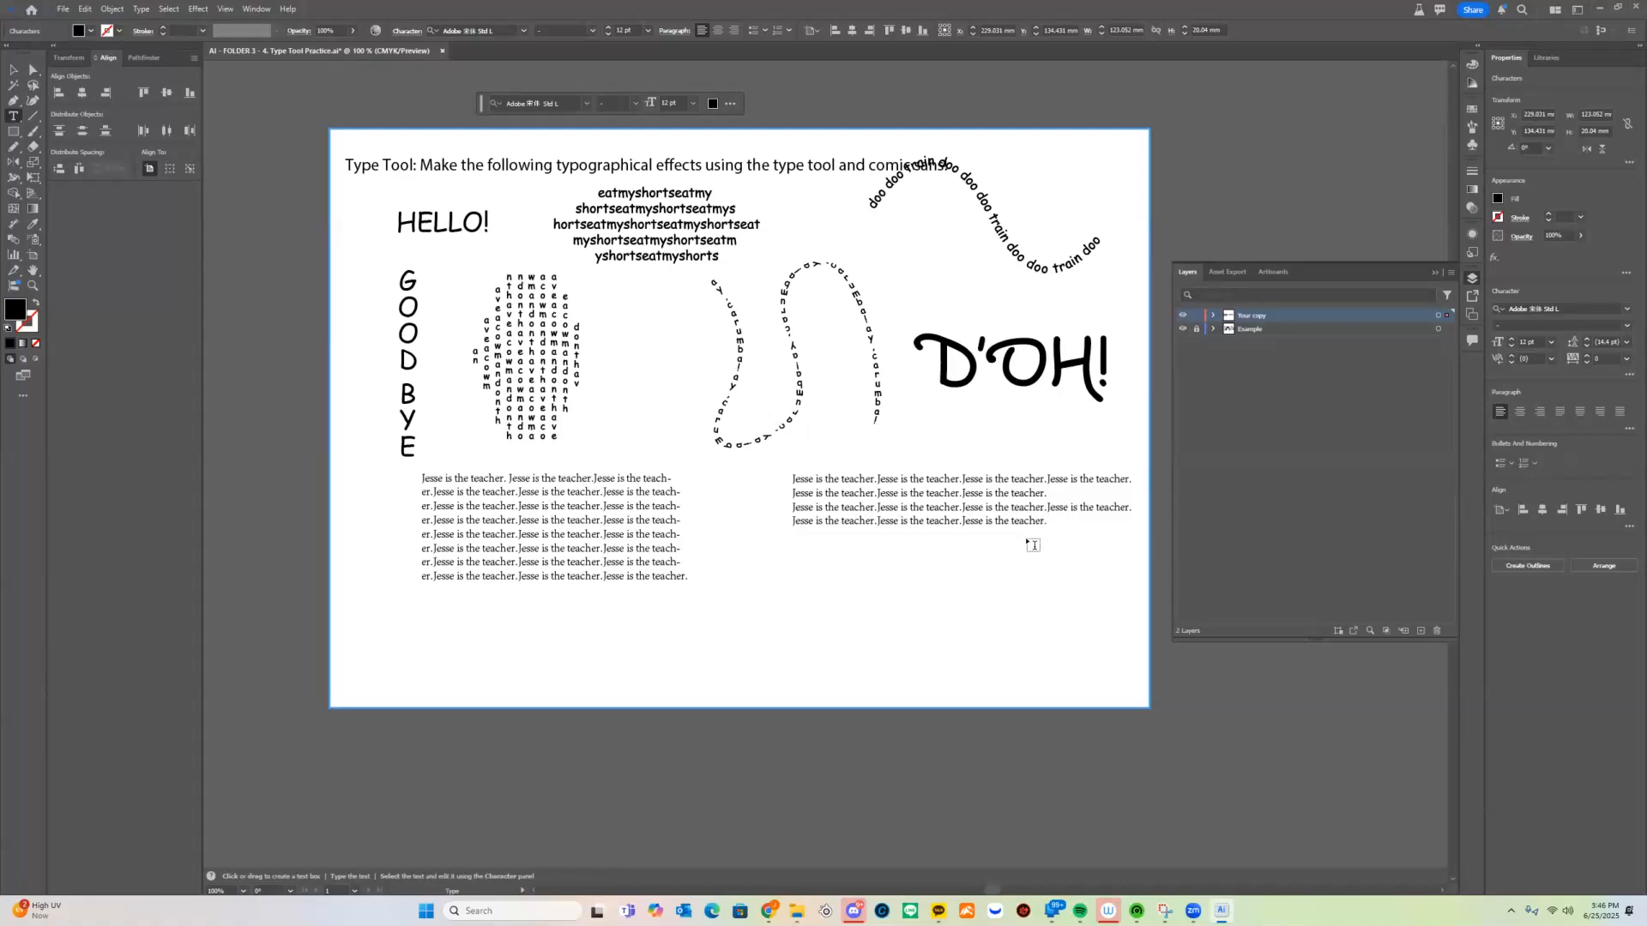
Narrow the area text box slightly, then move the point text close beside it and stretch it to about 146 mm wide.
click(14, 69)
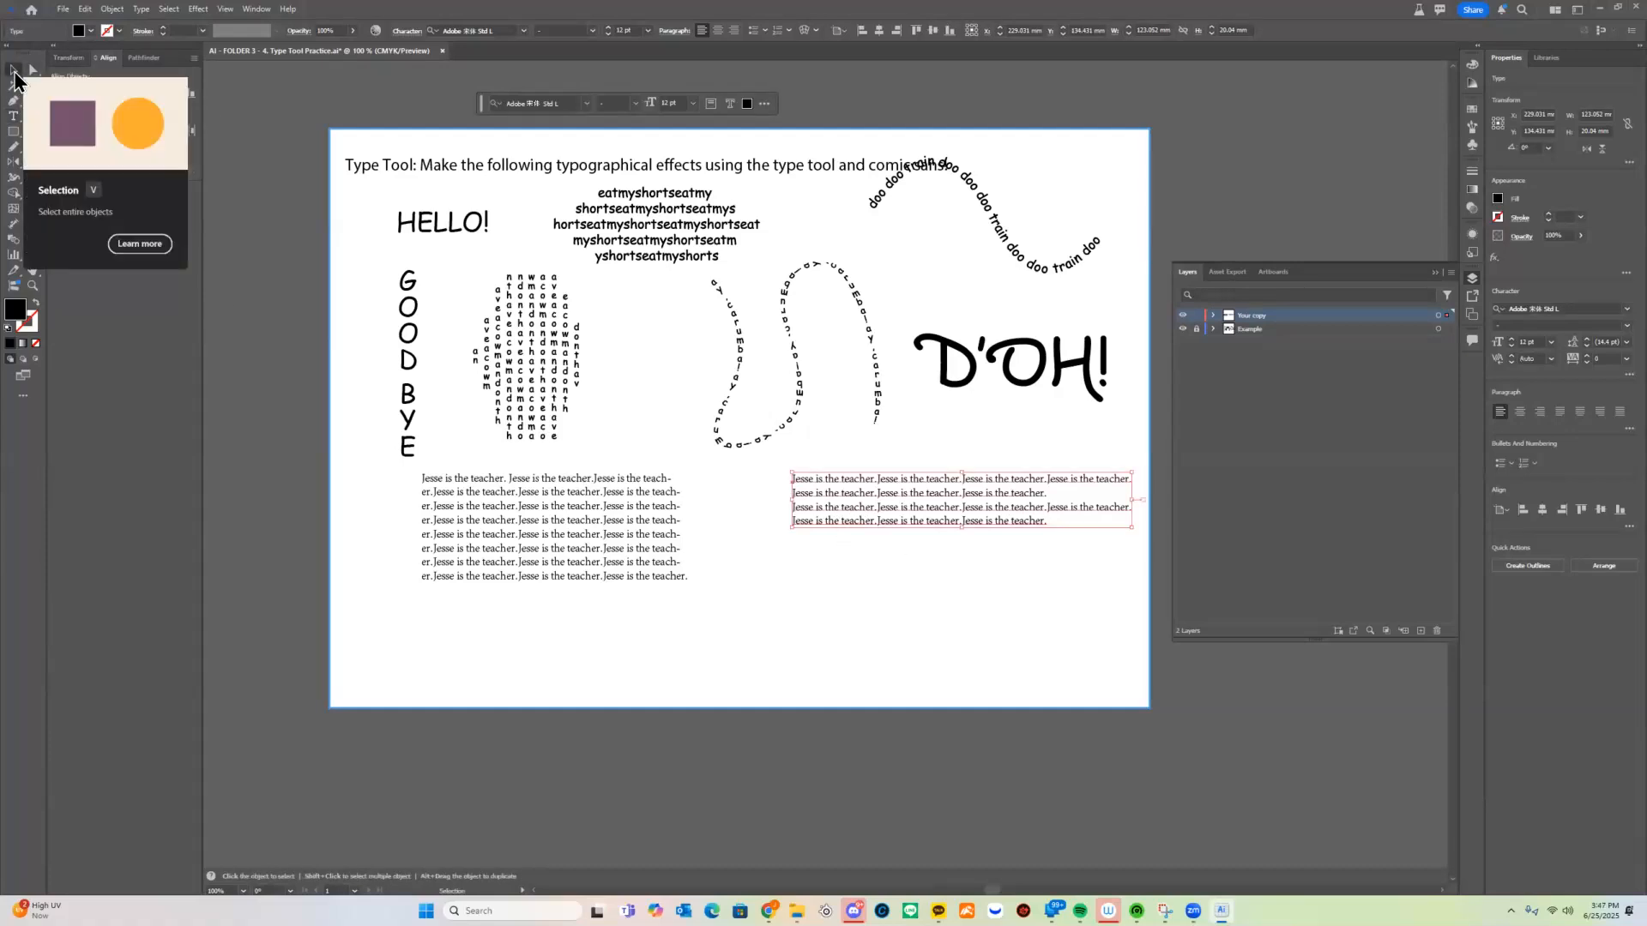
click(540, 542)
mouse_move(687, 594)
mouse_down()
mouse_move(732, 658)
mouse_move(783, 661)
mouse_move(700, 579)
mouse_move(588, 633)
mouse_move(654, 661)
mouse_move(657, 602)
mouse_up()
drag(941, 488, 820, 498)
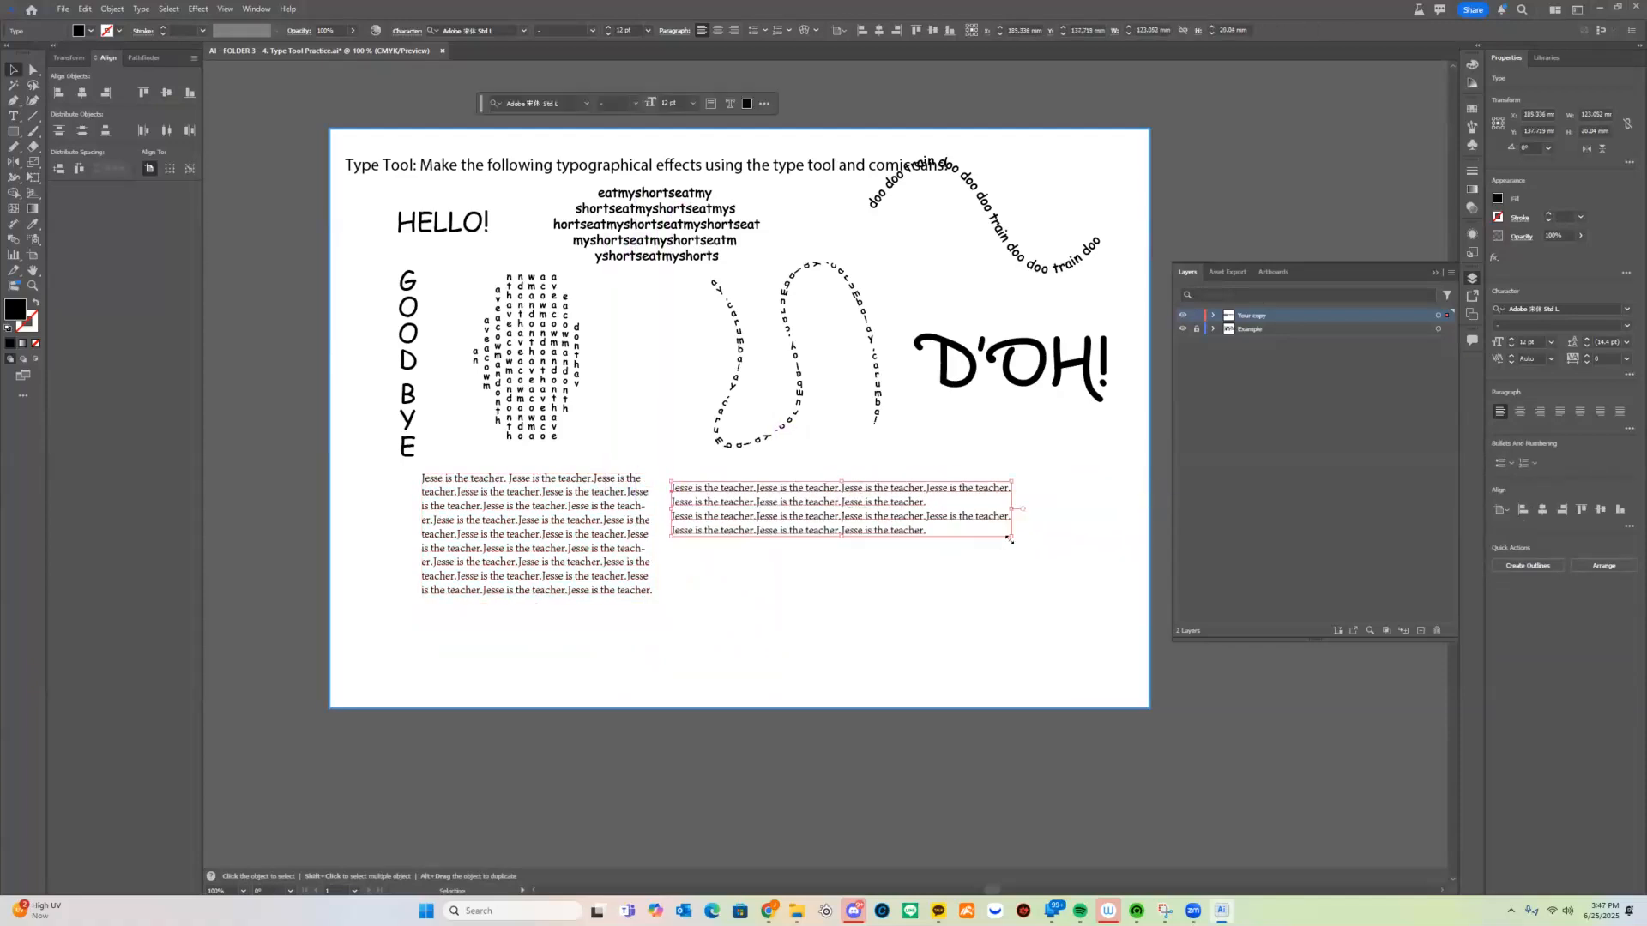
drag(1013, 539, 1074, 602)
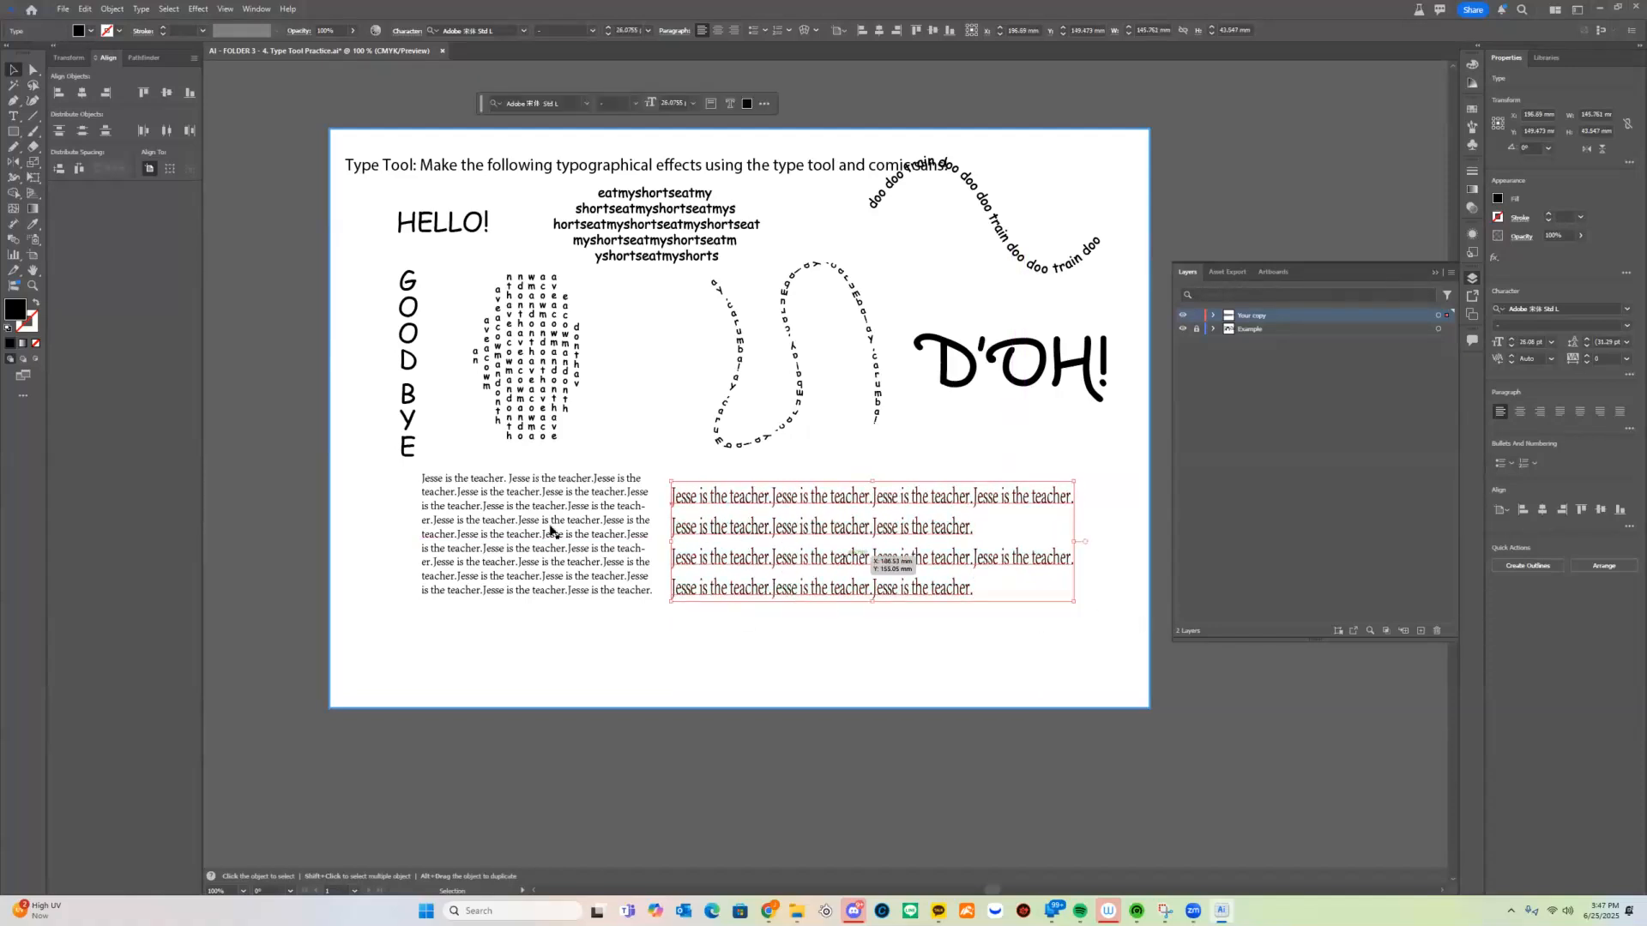
Move both text blocks to the lower part of the artboard and hide the Example layer.
drag(570, 549, 527, 606)
drag(819, 532, 772, 579)
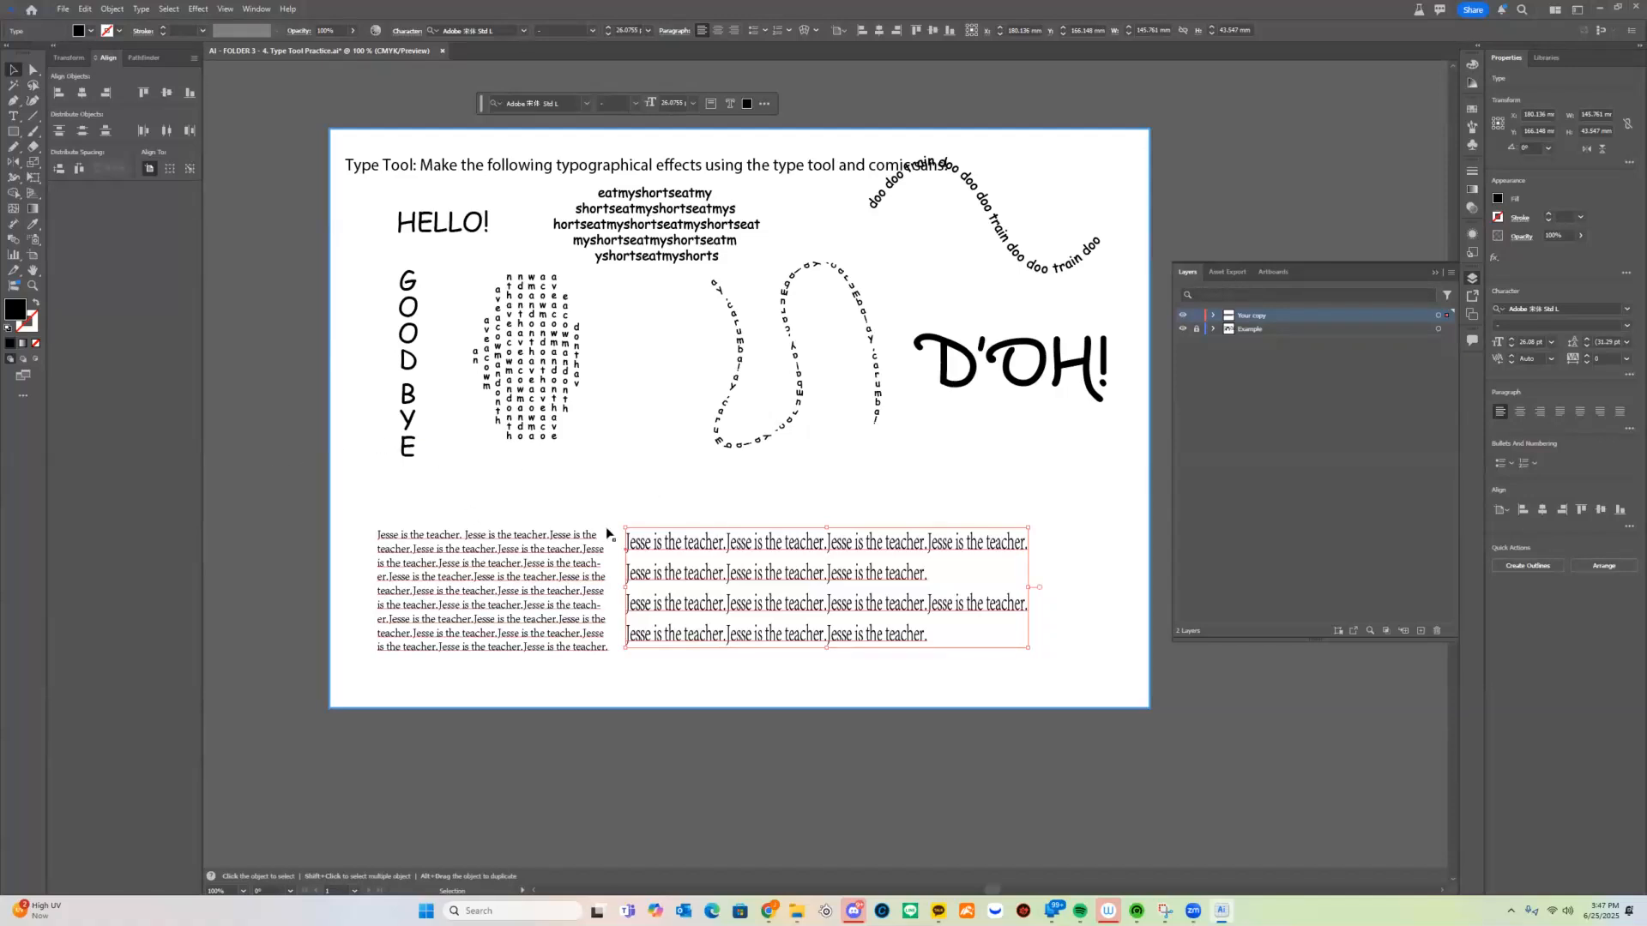
click(1181, 331)
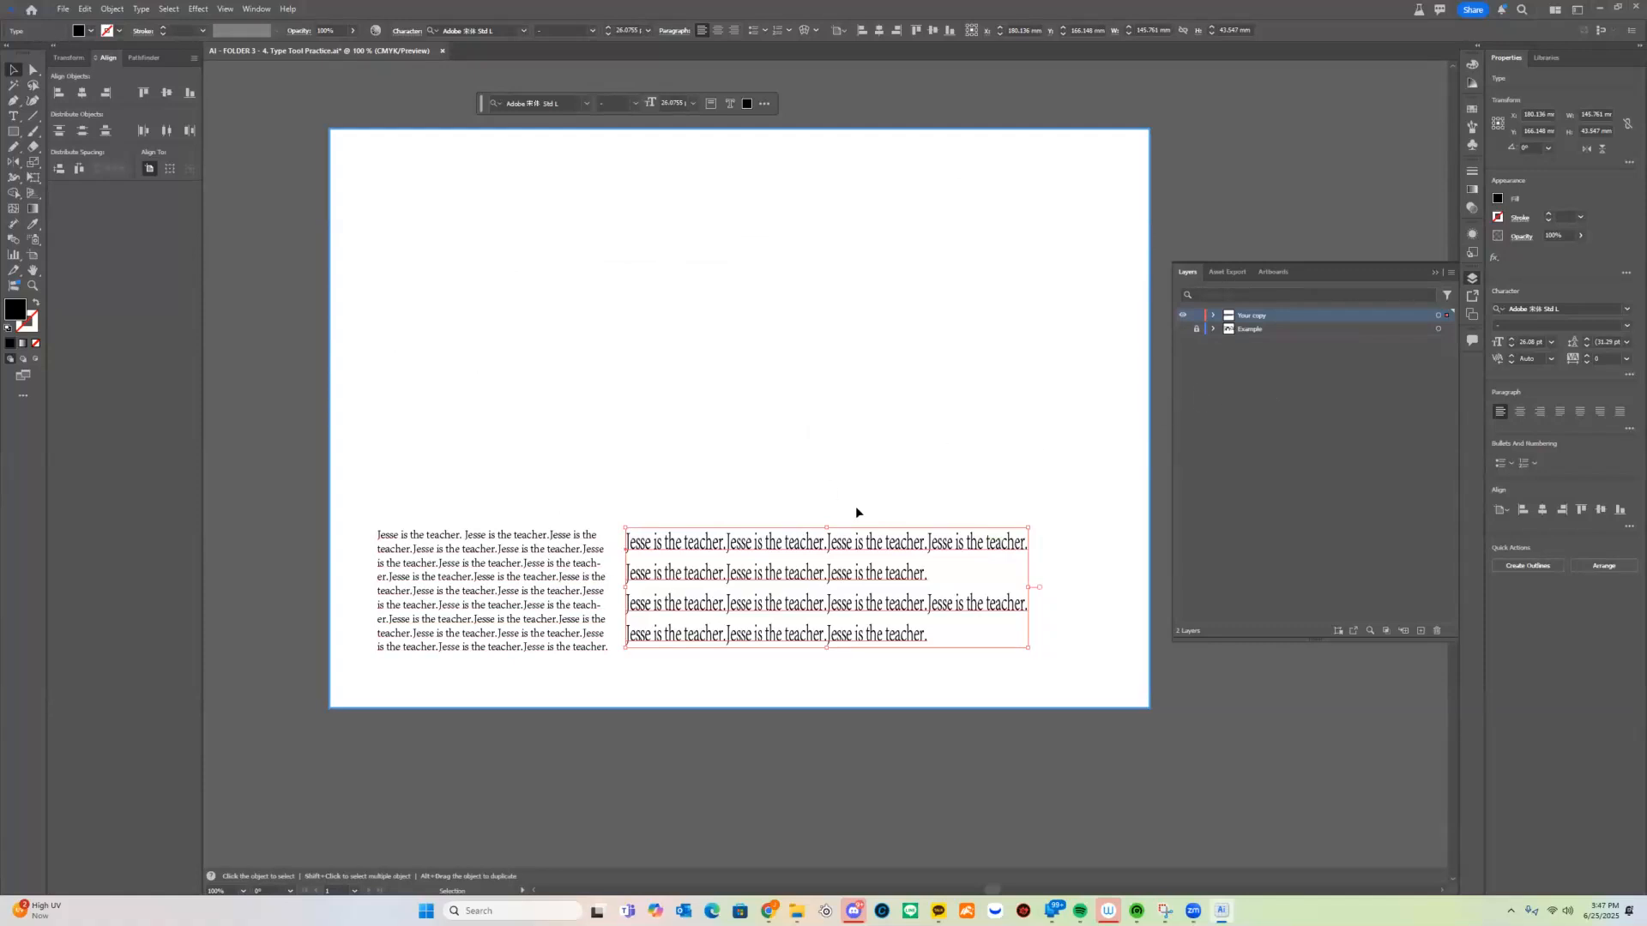
click(719, 523)
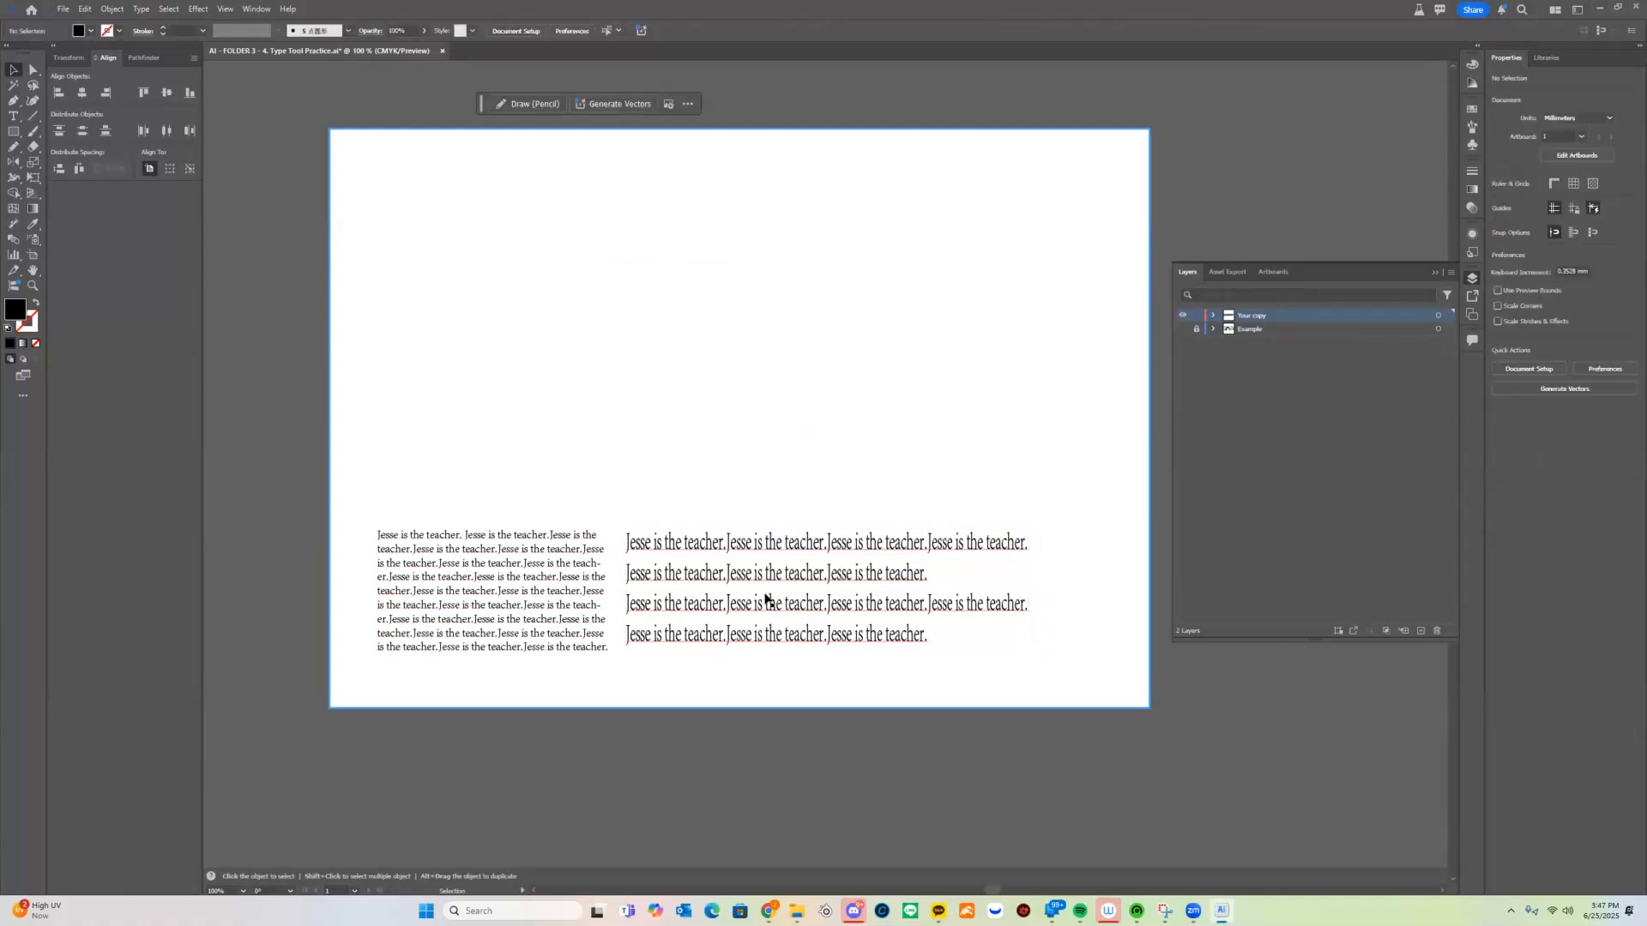
mouse_move(715, 591)
mouse_down()
mouse_move(712, 609)
mouse_move(717, 584)
mouse_up()
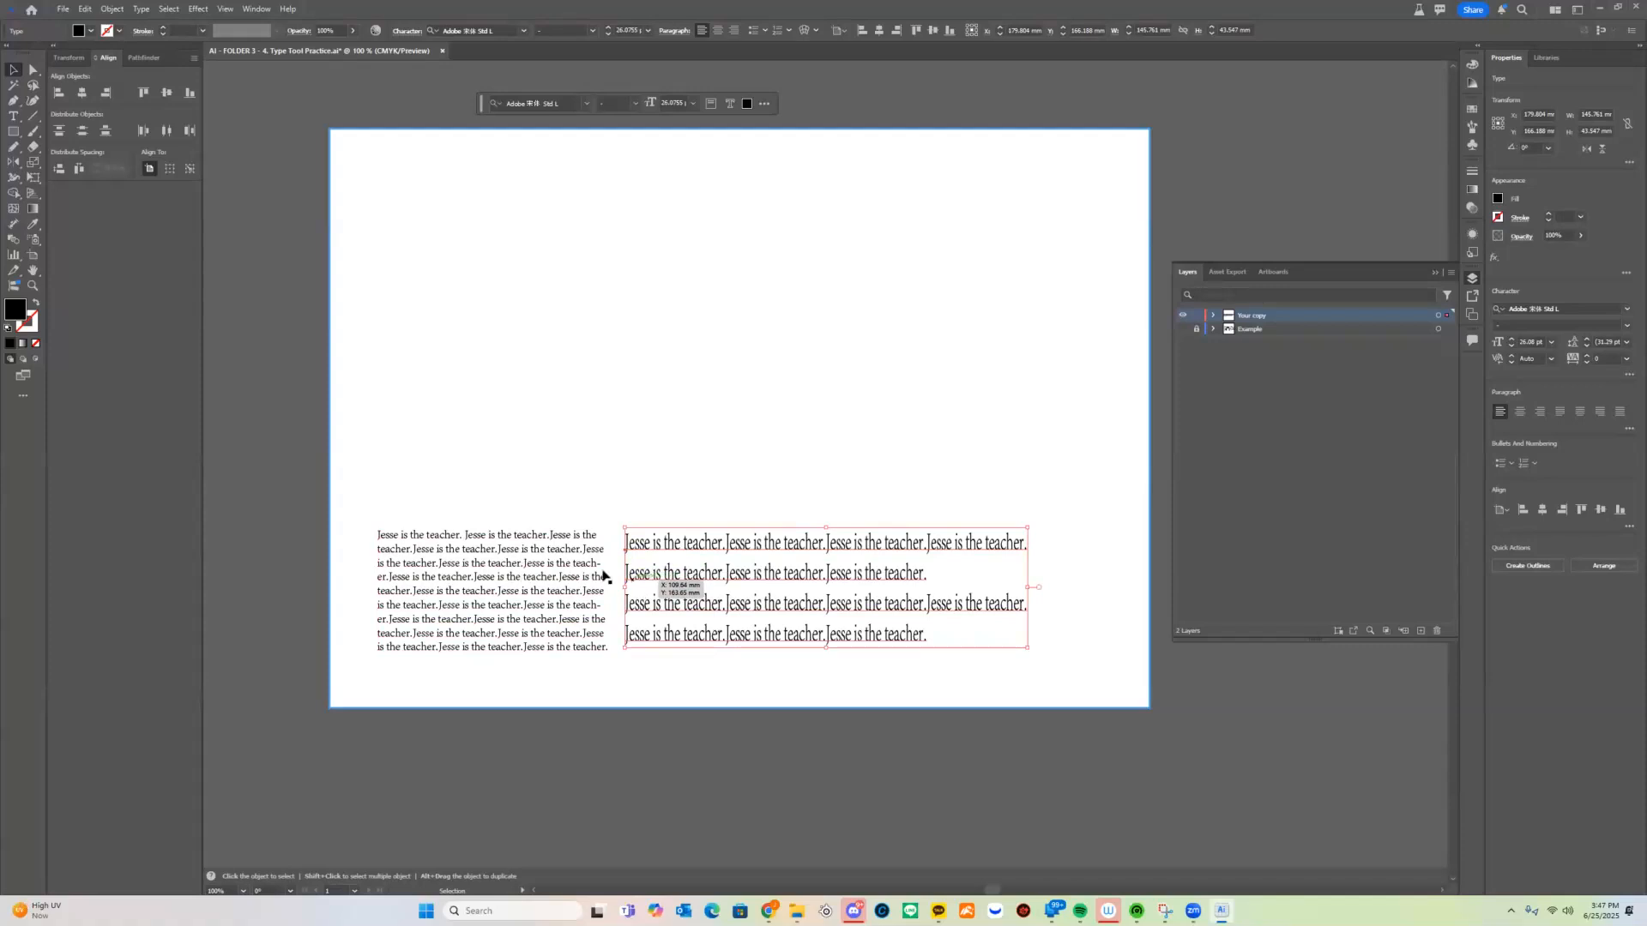
click(333, 501)
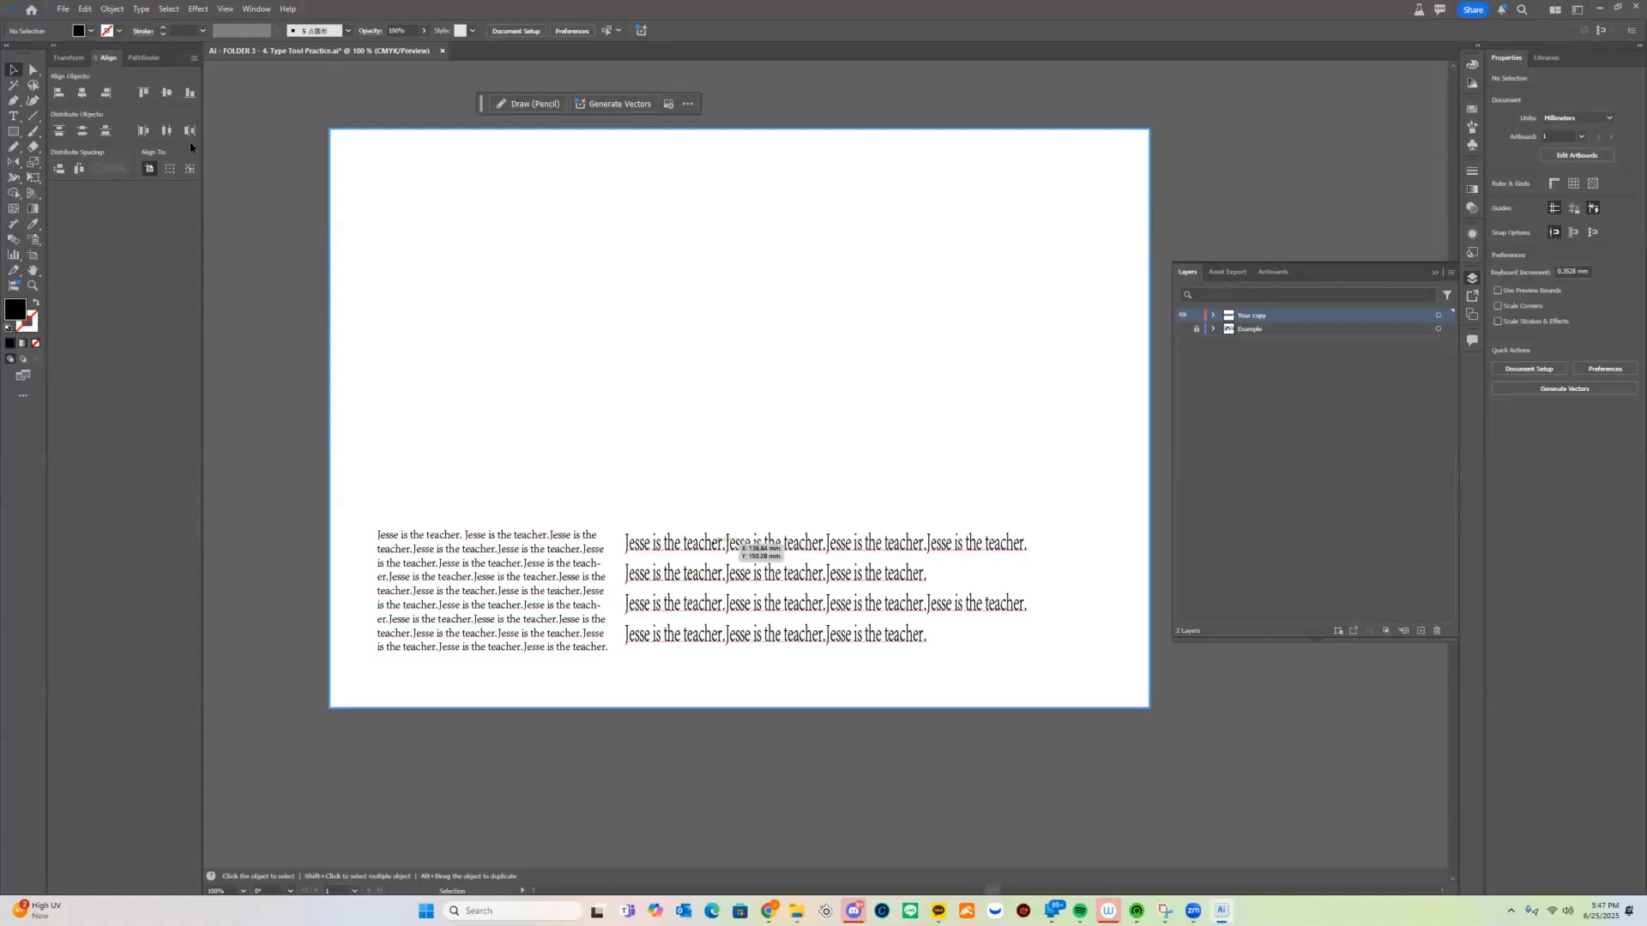
click(267, 6)
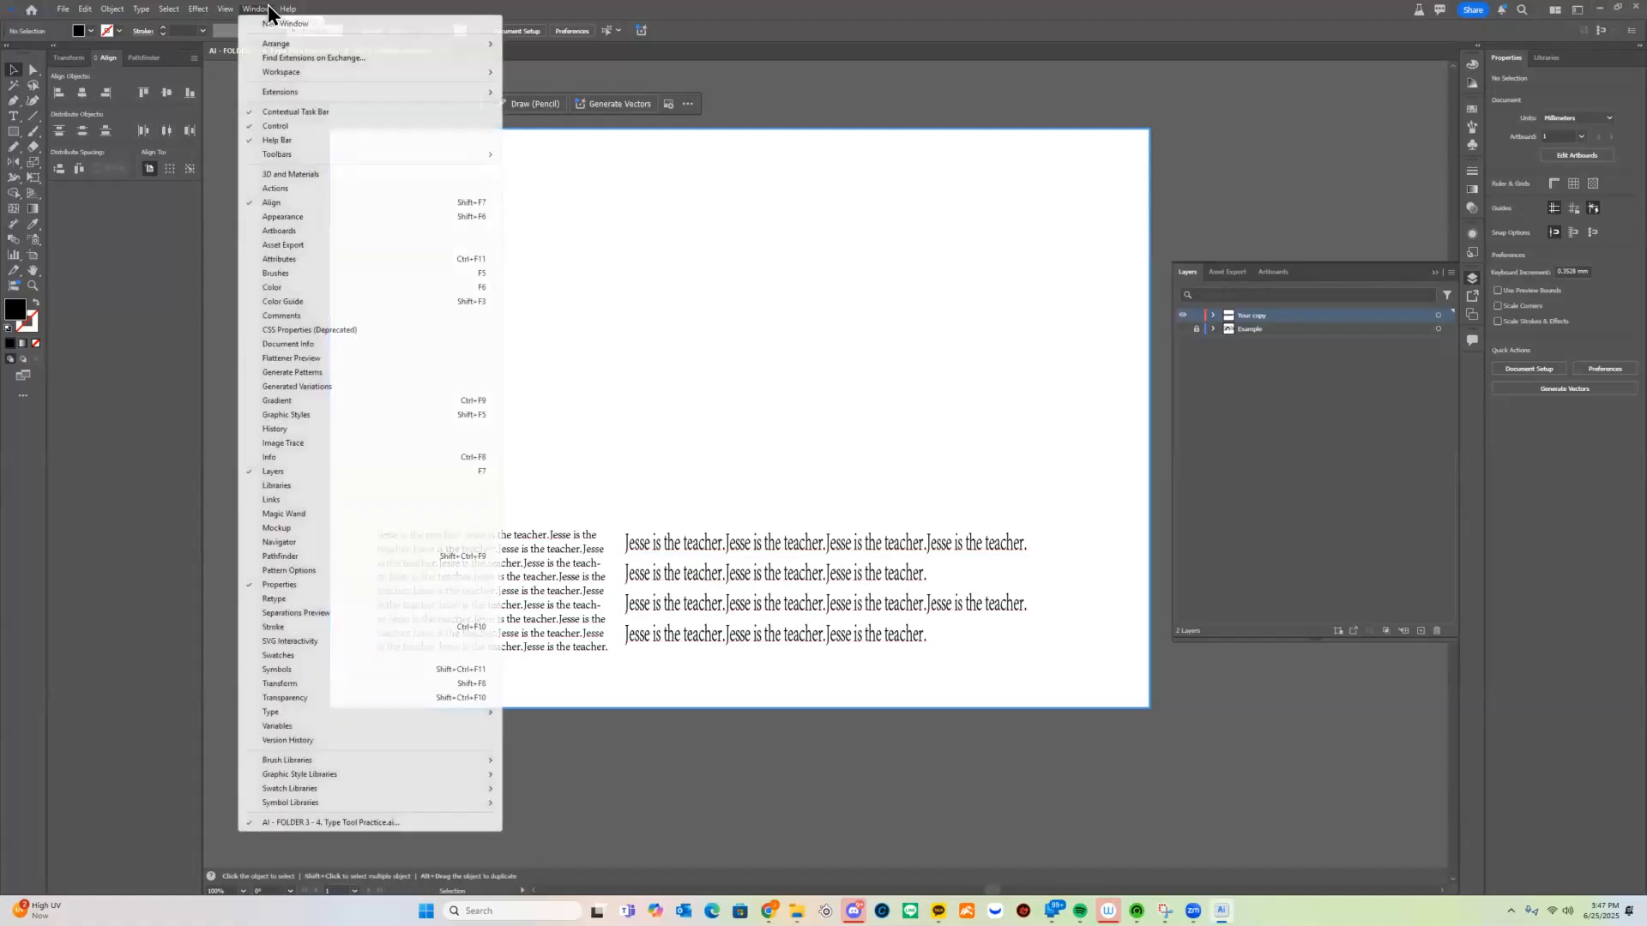
mouse_move(458, 709)
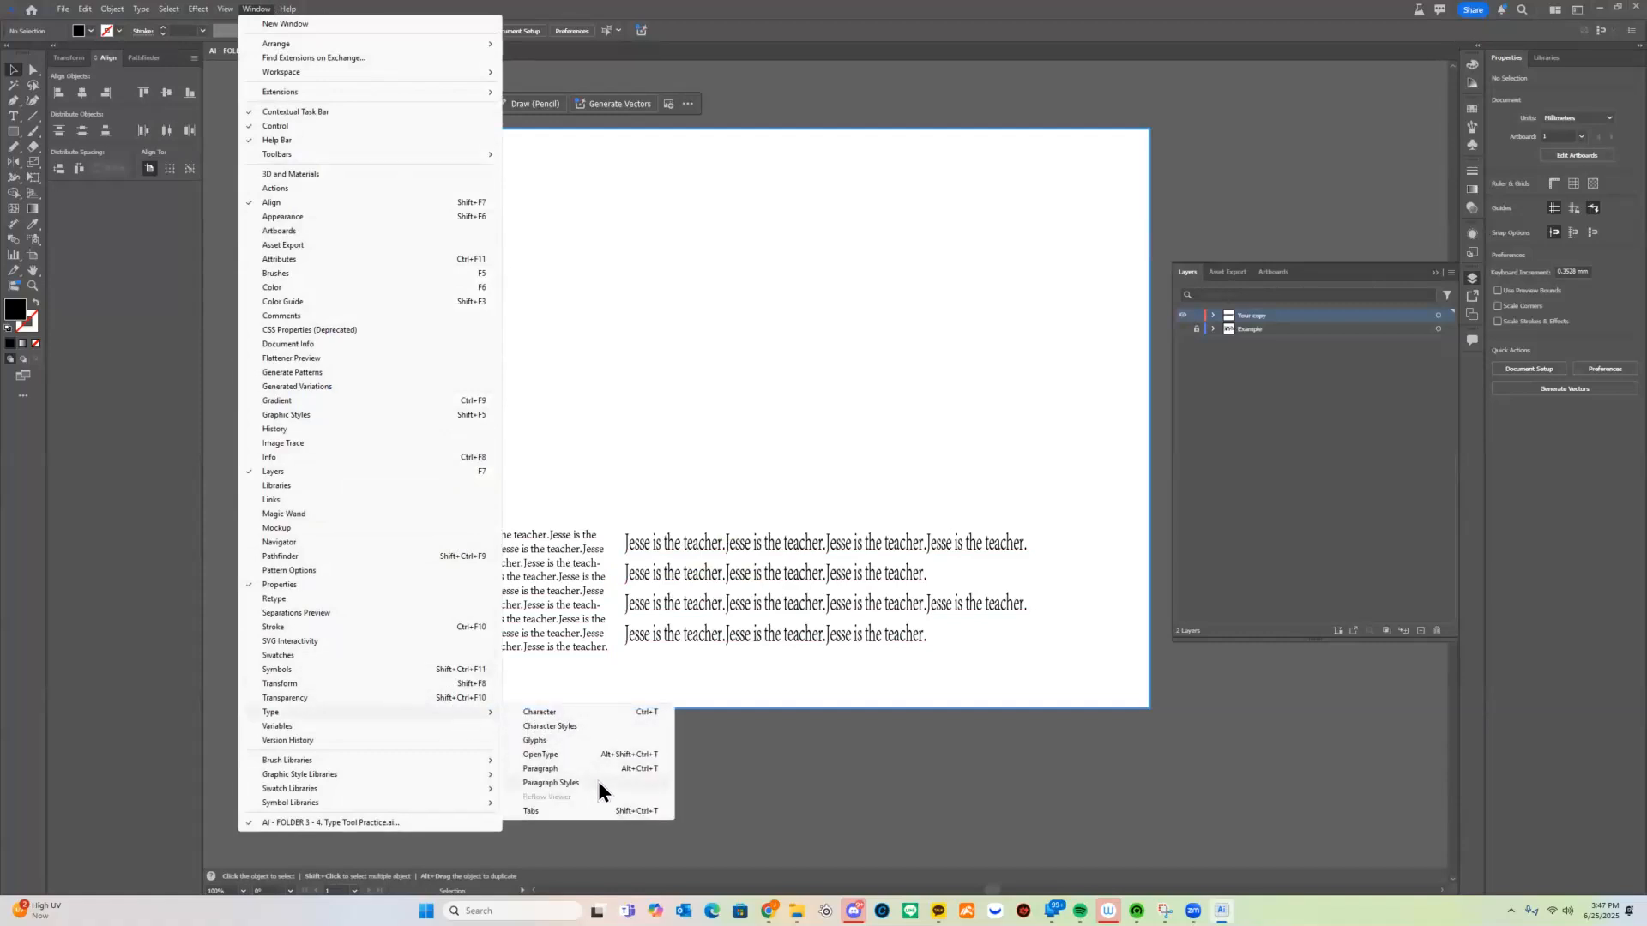
click(687, 403)
Center-align all lines of the point text block and add bullets to them.
click(13, 119)
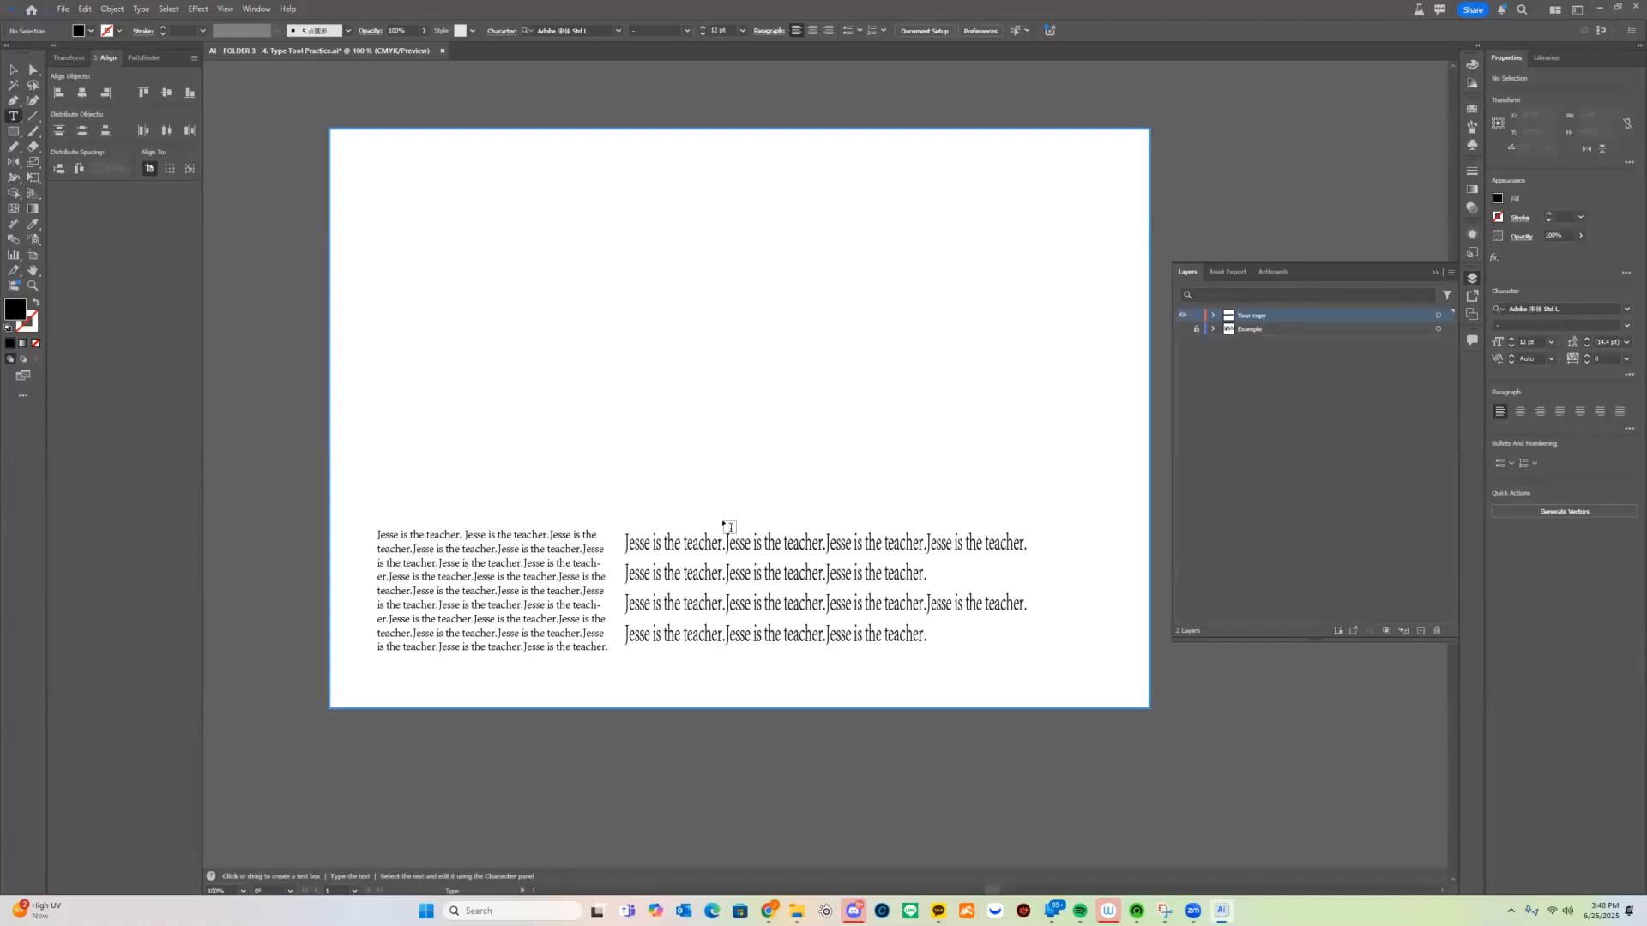
click(739, 545)
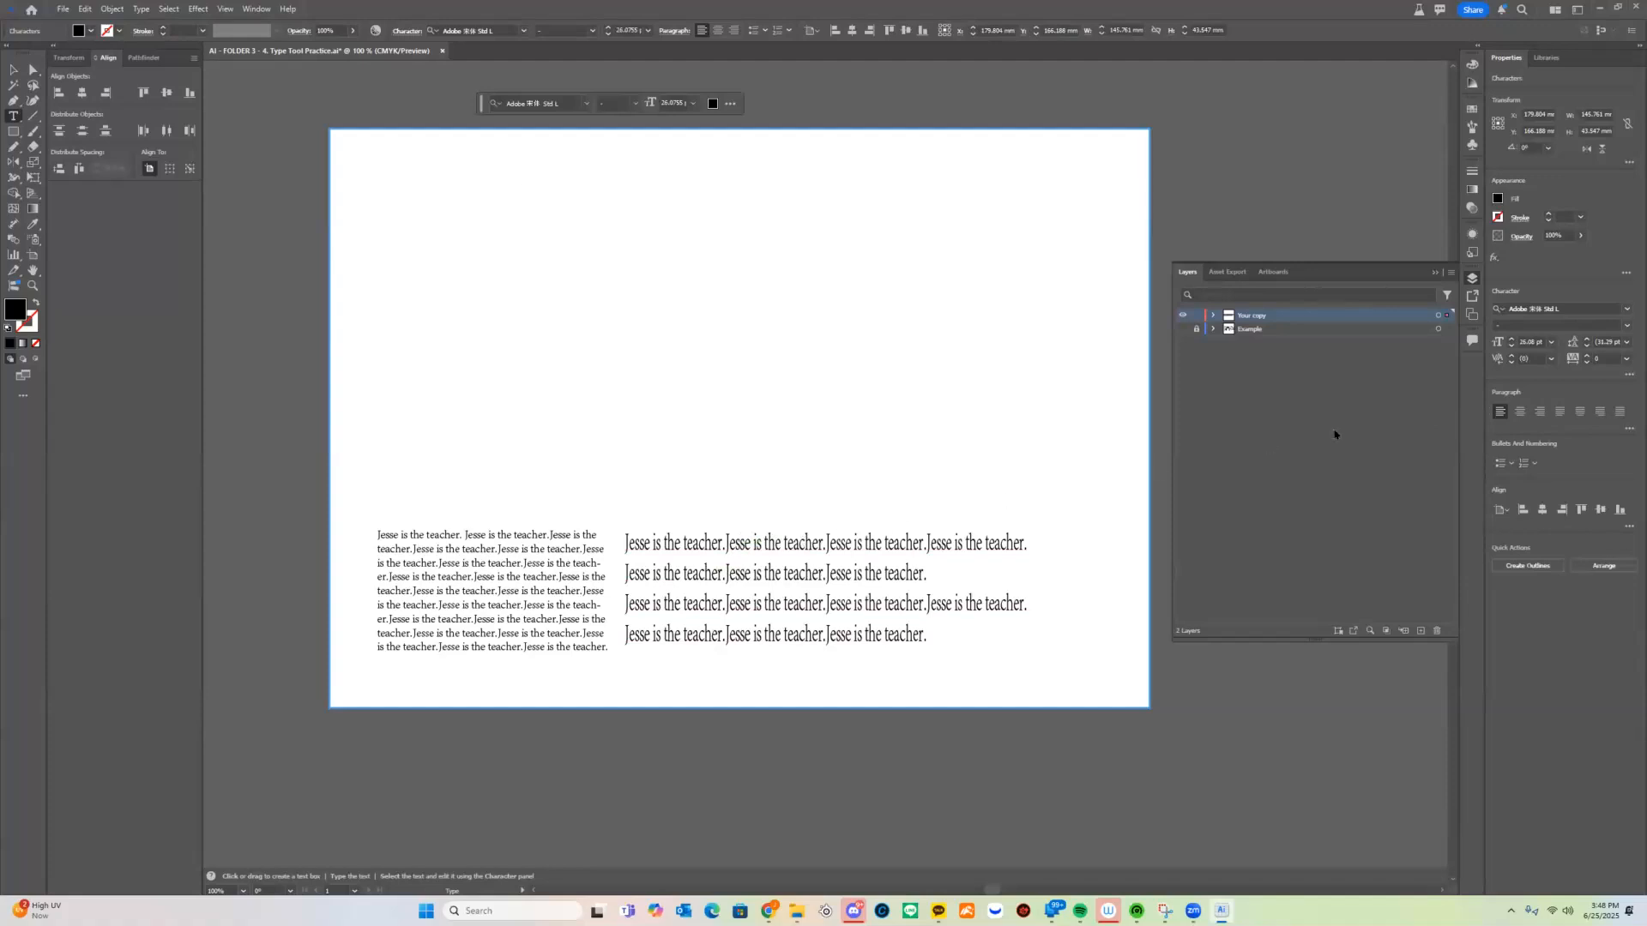
key(ctrl+a)
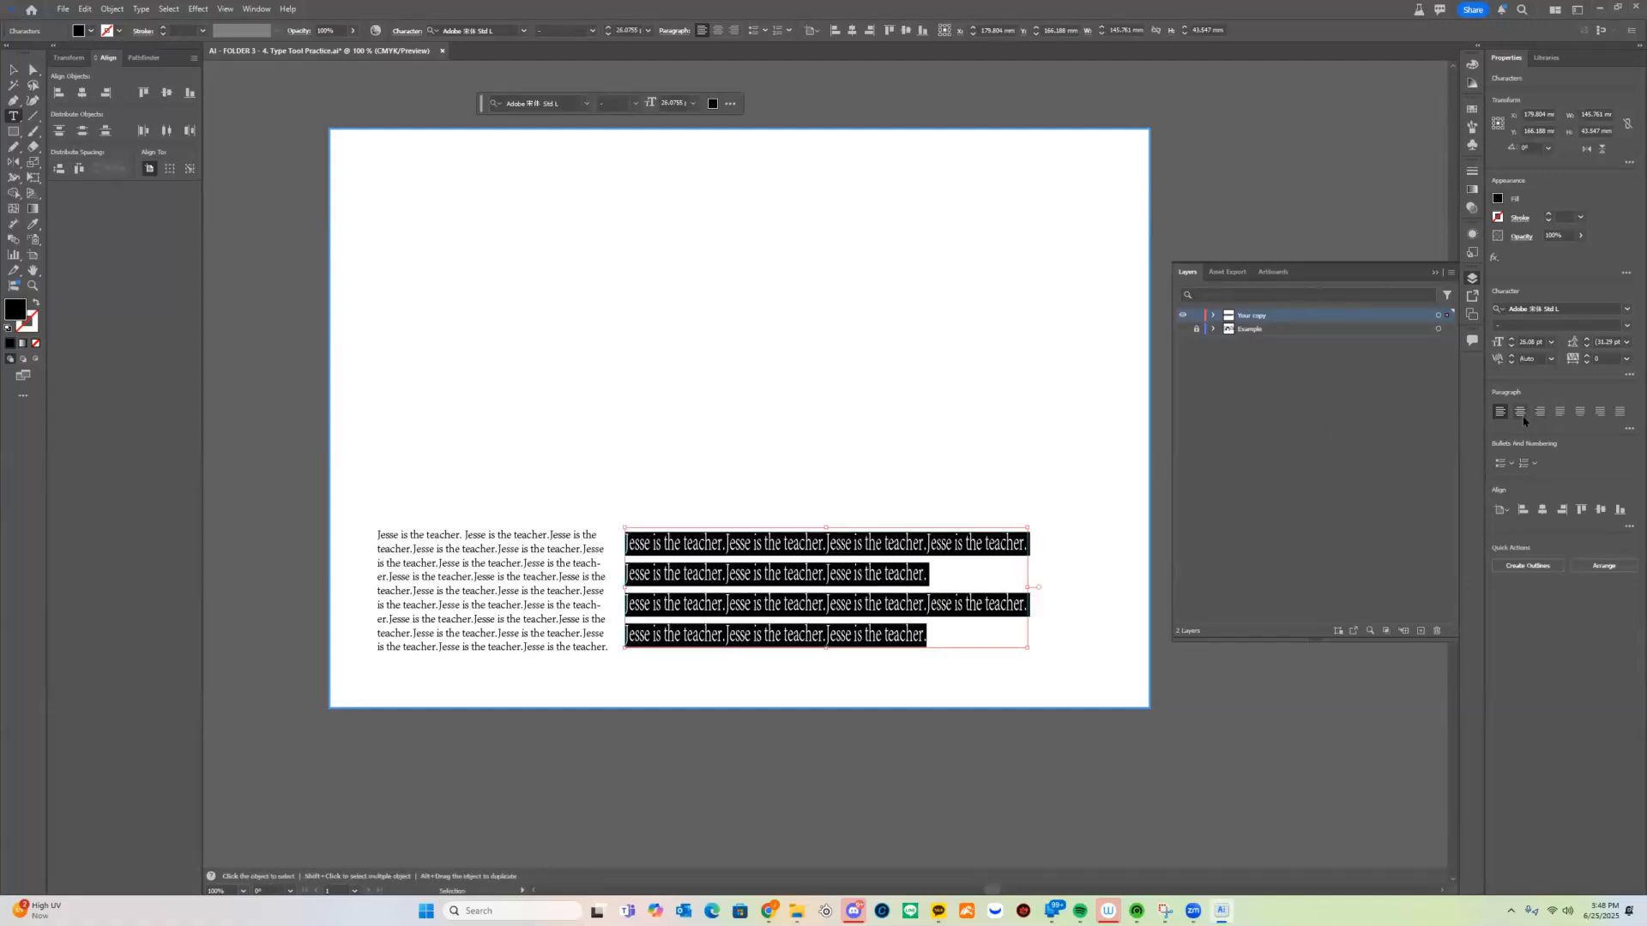
click(1521, 412)
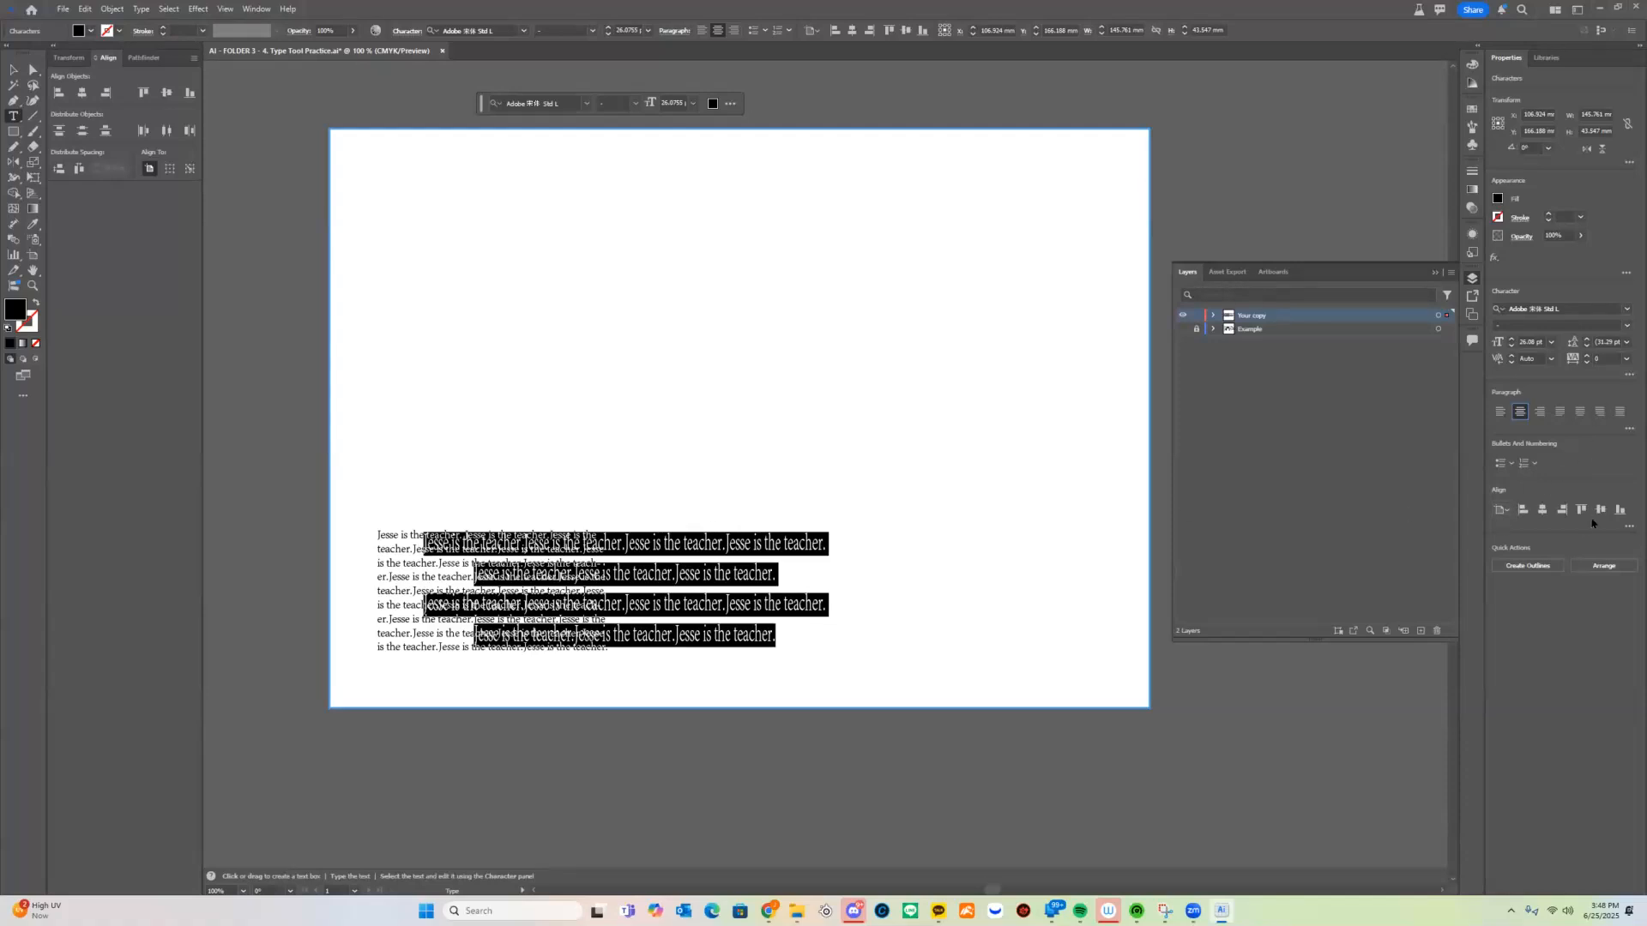
click(1501, 464)
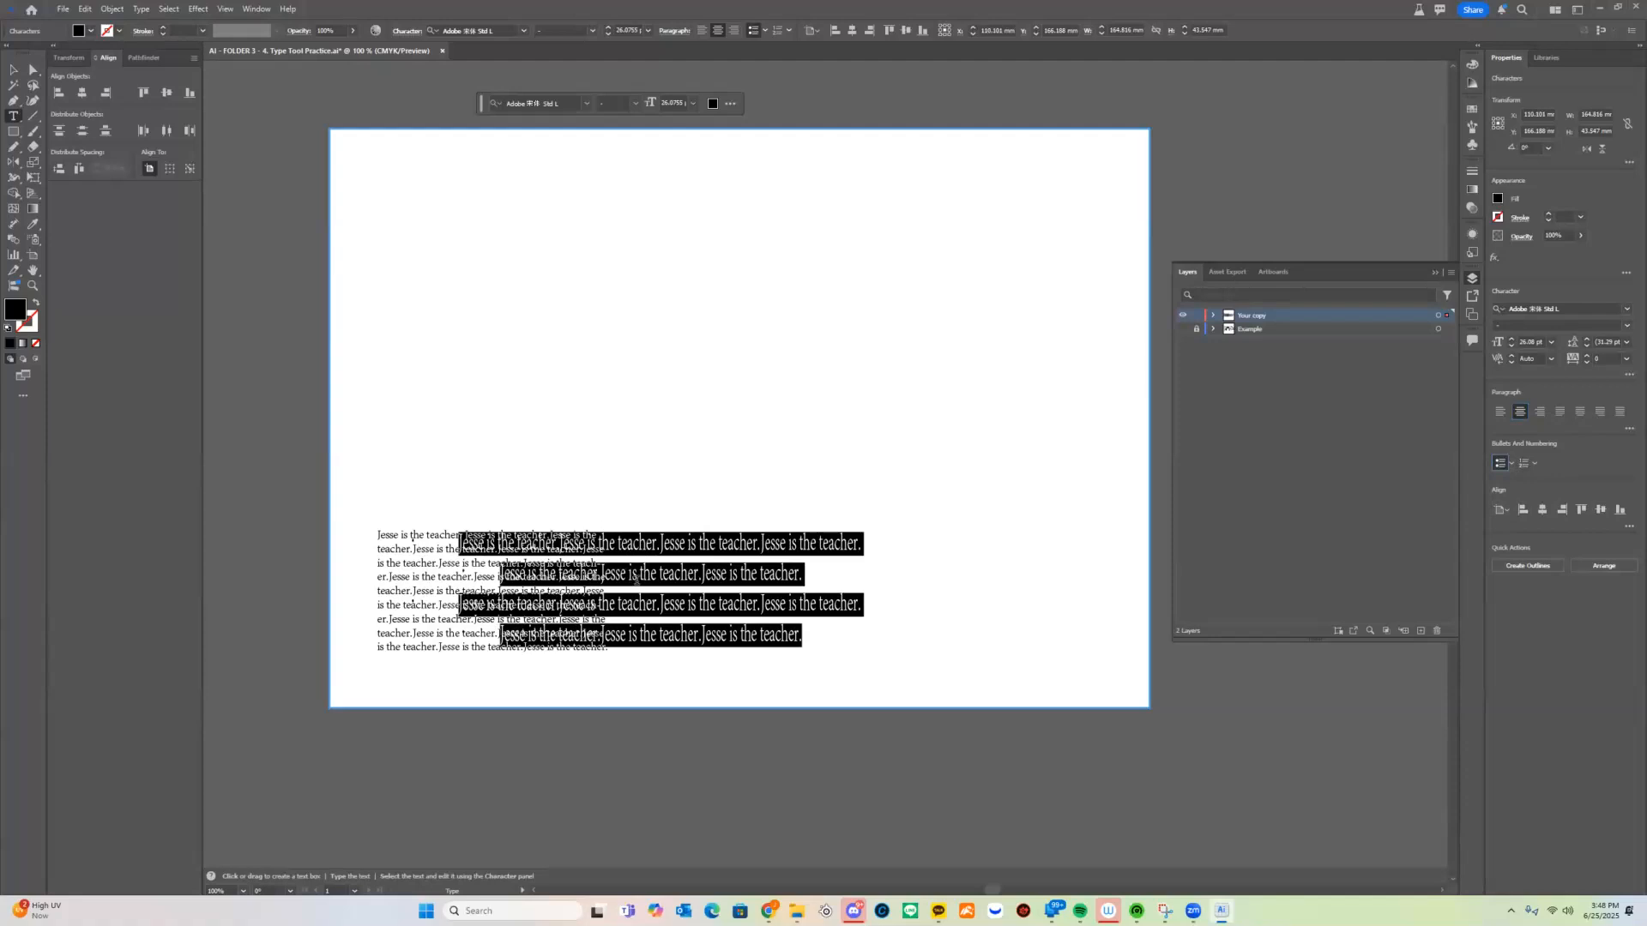
key(BackSpace)
key(ctrl+z)
key(BackSpace)
key(ctrl+z)
key(Escape)
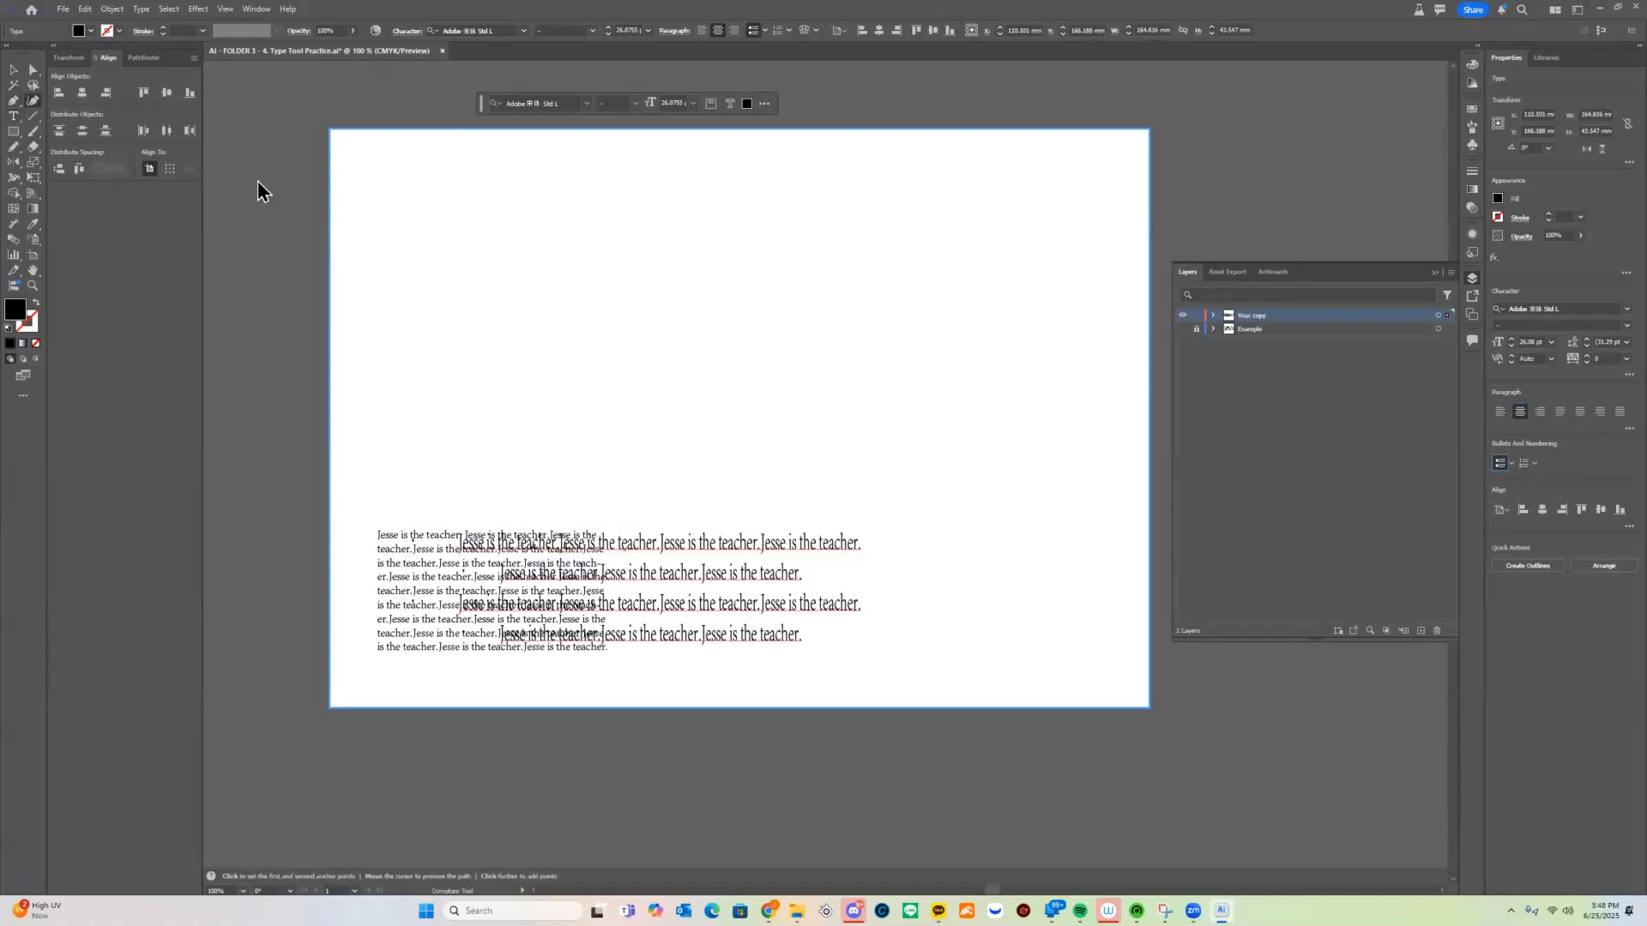
Move the bulleted text block clear of the area text, placing it alongside at the same height.
drag(727, 574, 992, 428)
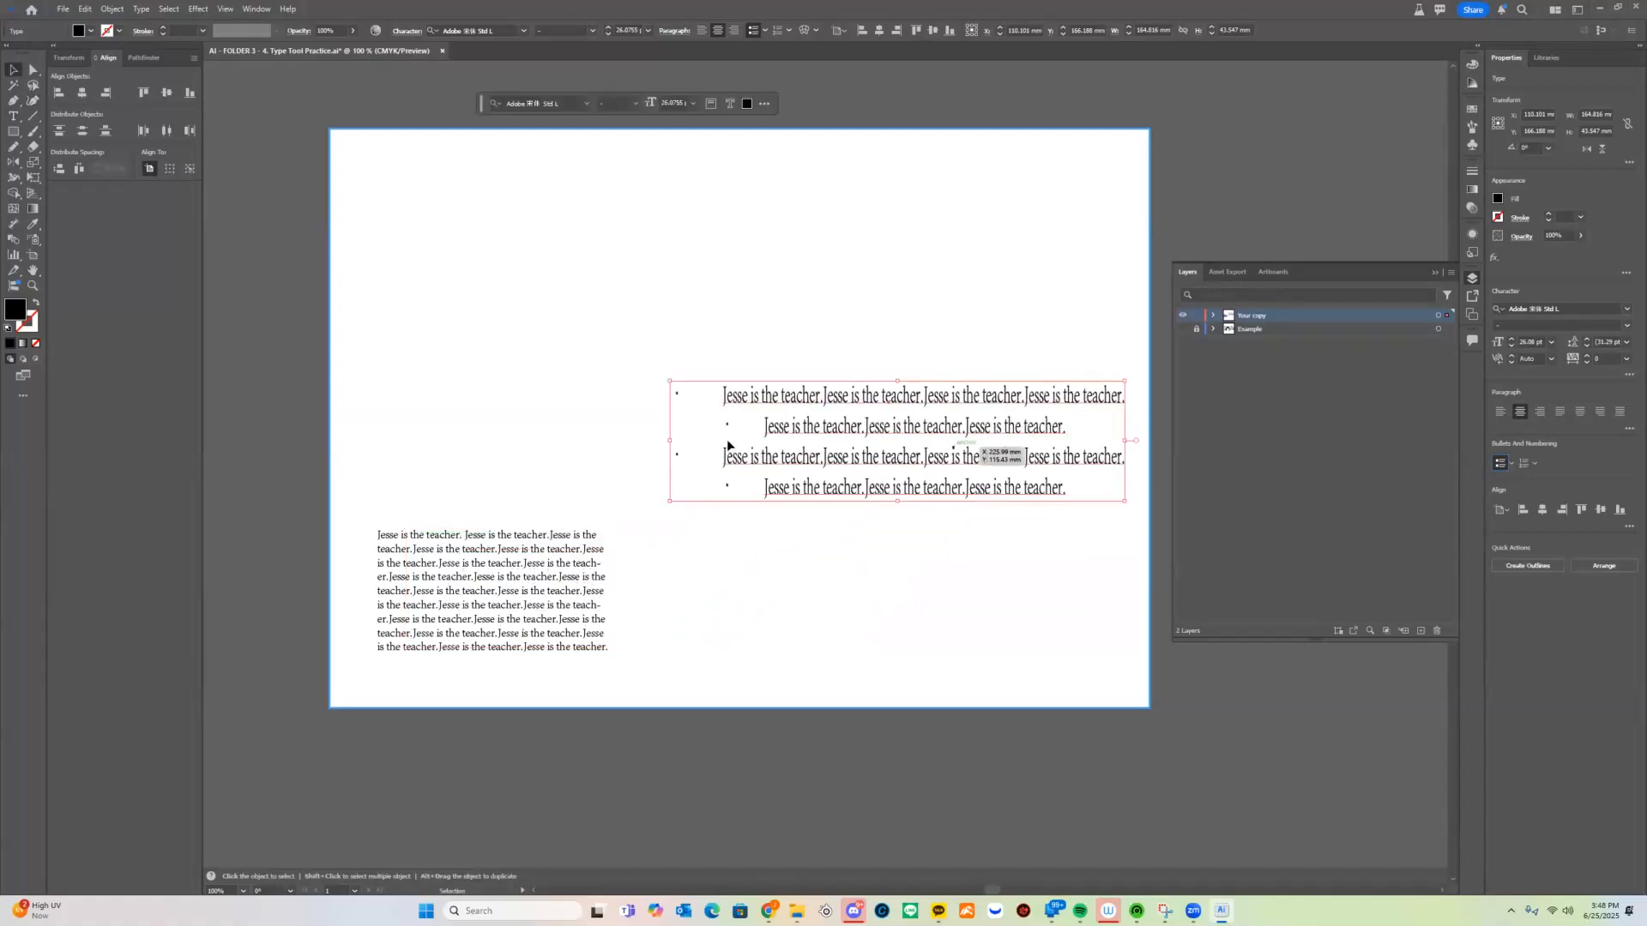
drag(875, 422, 791, 353)
drag(923, 381, 974, 595)
Select all of the bulleted text for editing and show the Character panel, placing it just beyond the artboard's upper-right corner.
key(t)
click(904, 587)
key(ctrl+z)
click(923, 575)
key(ctrl+a)
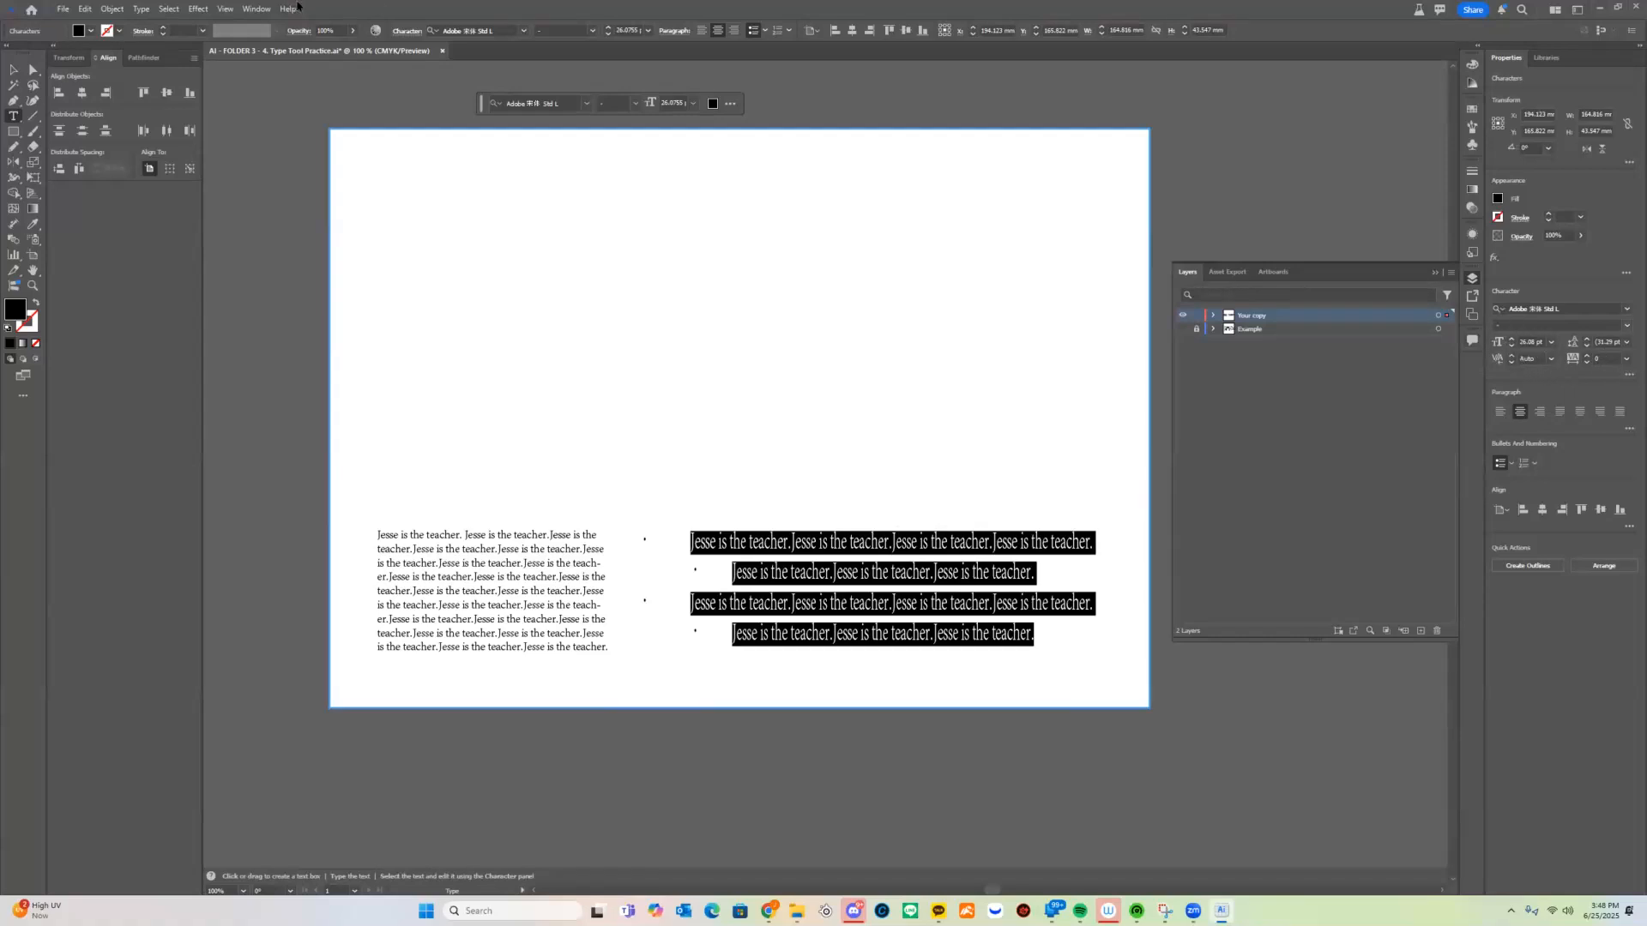
click(252, 9)
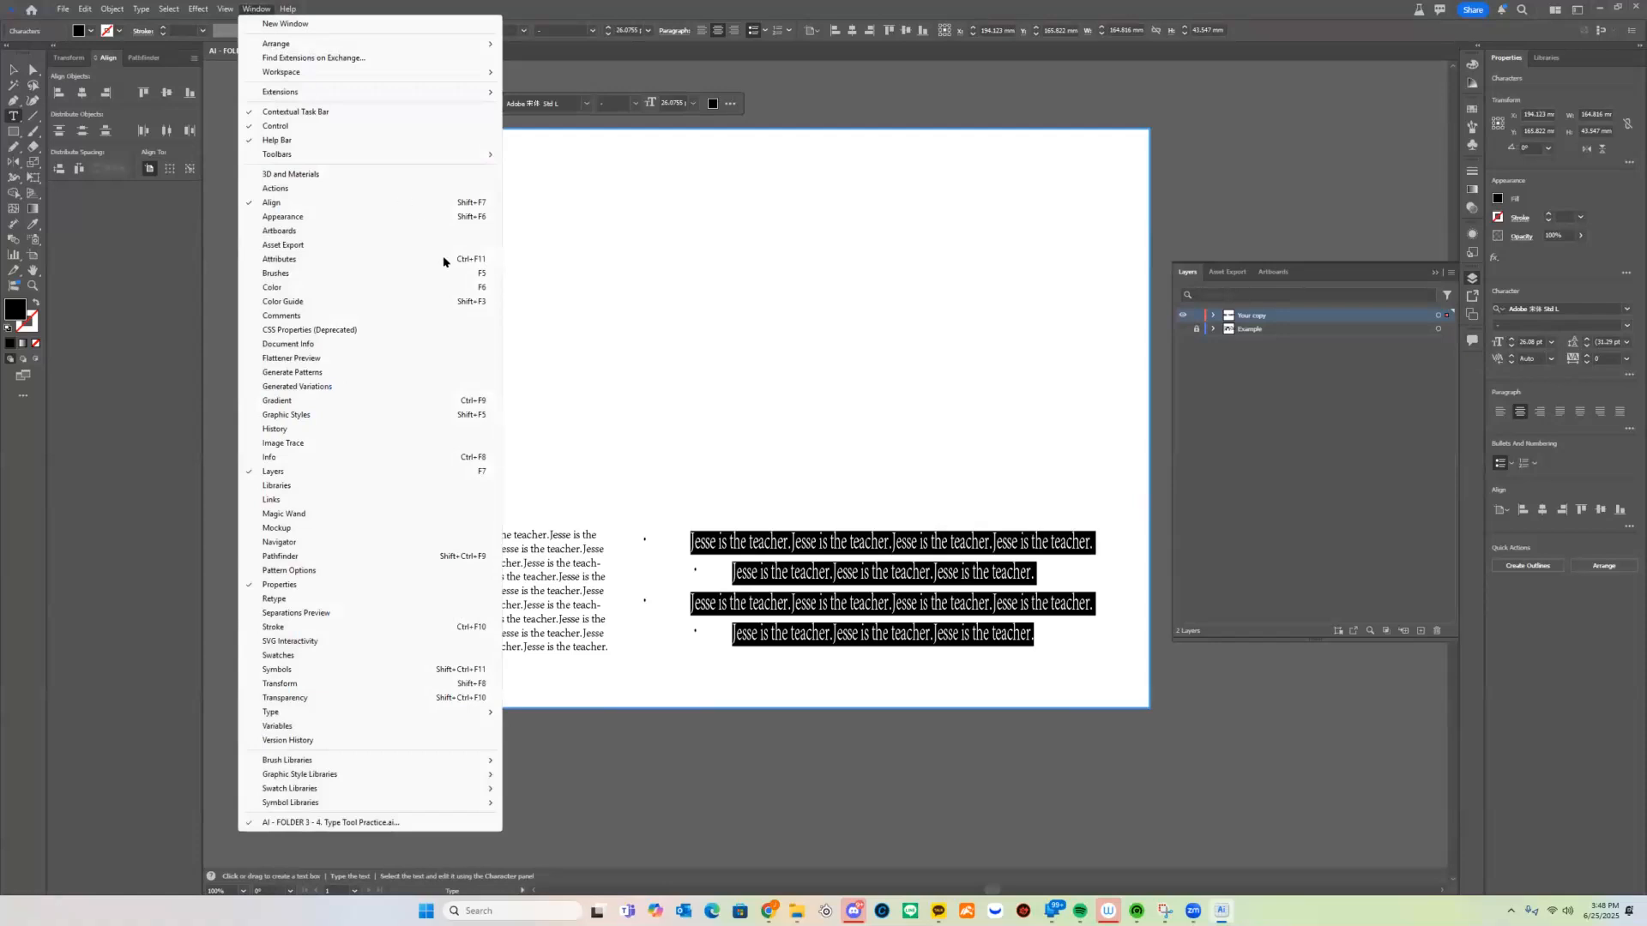
mouse_move(469, 713)
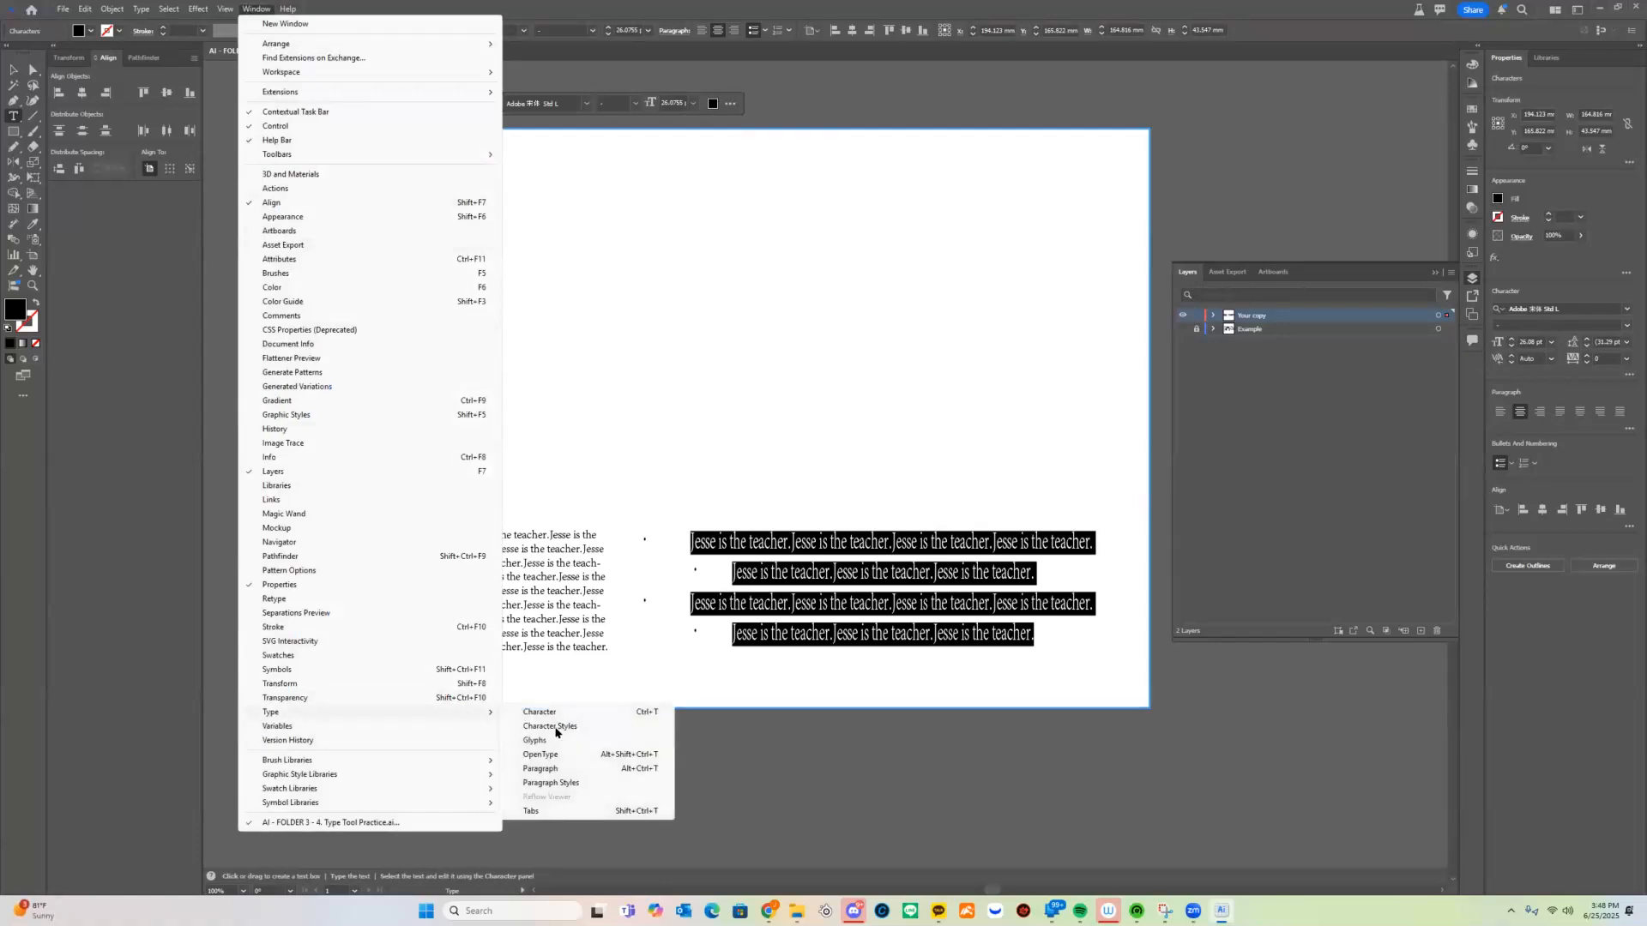
click(584, 715)
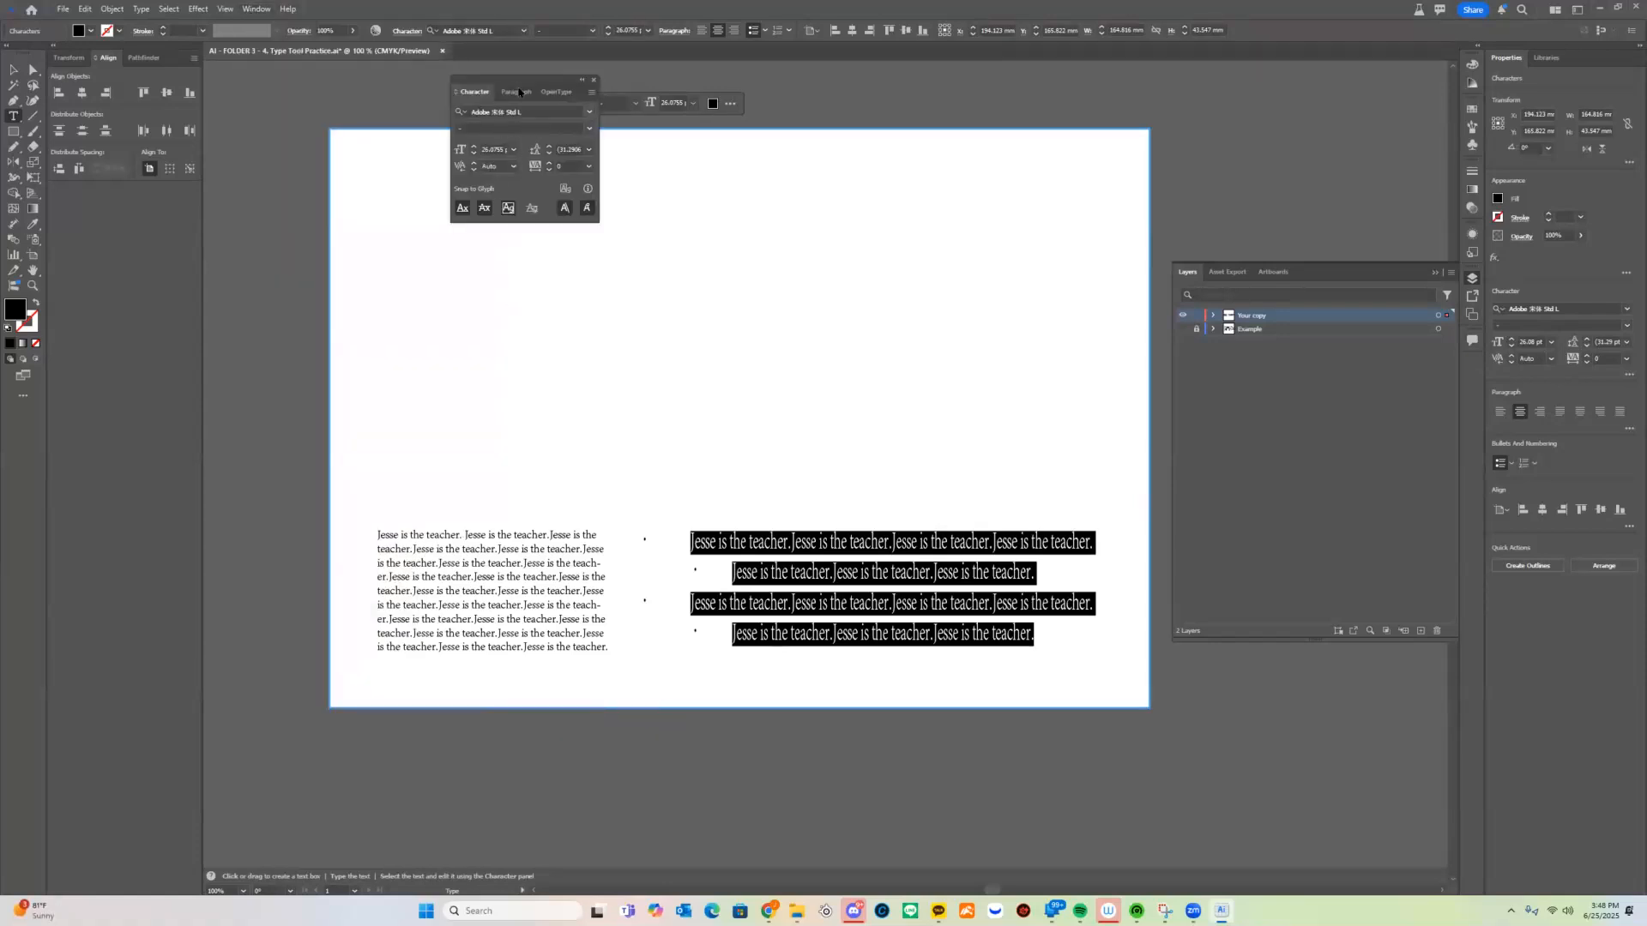
drag(562, 92, 1275, 102)
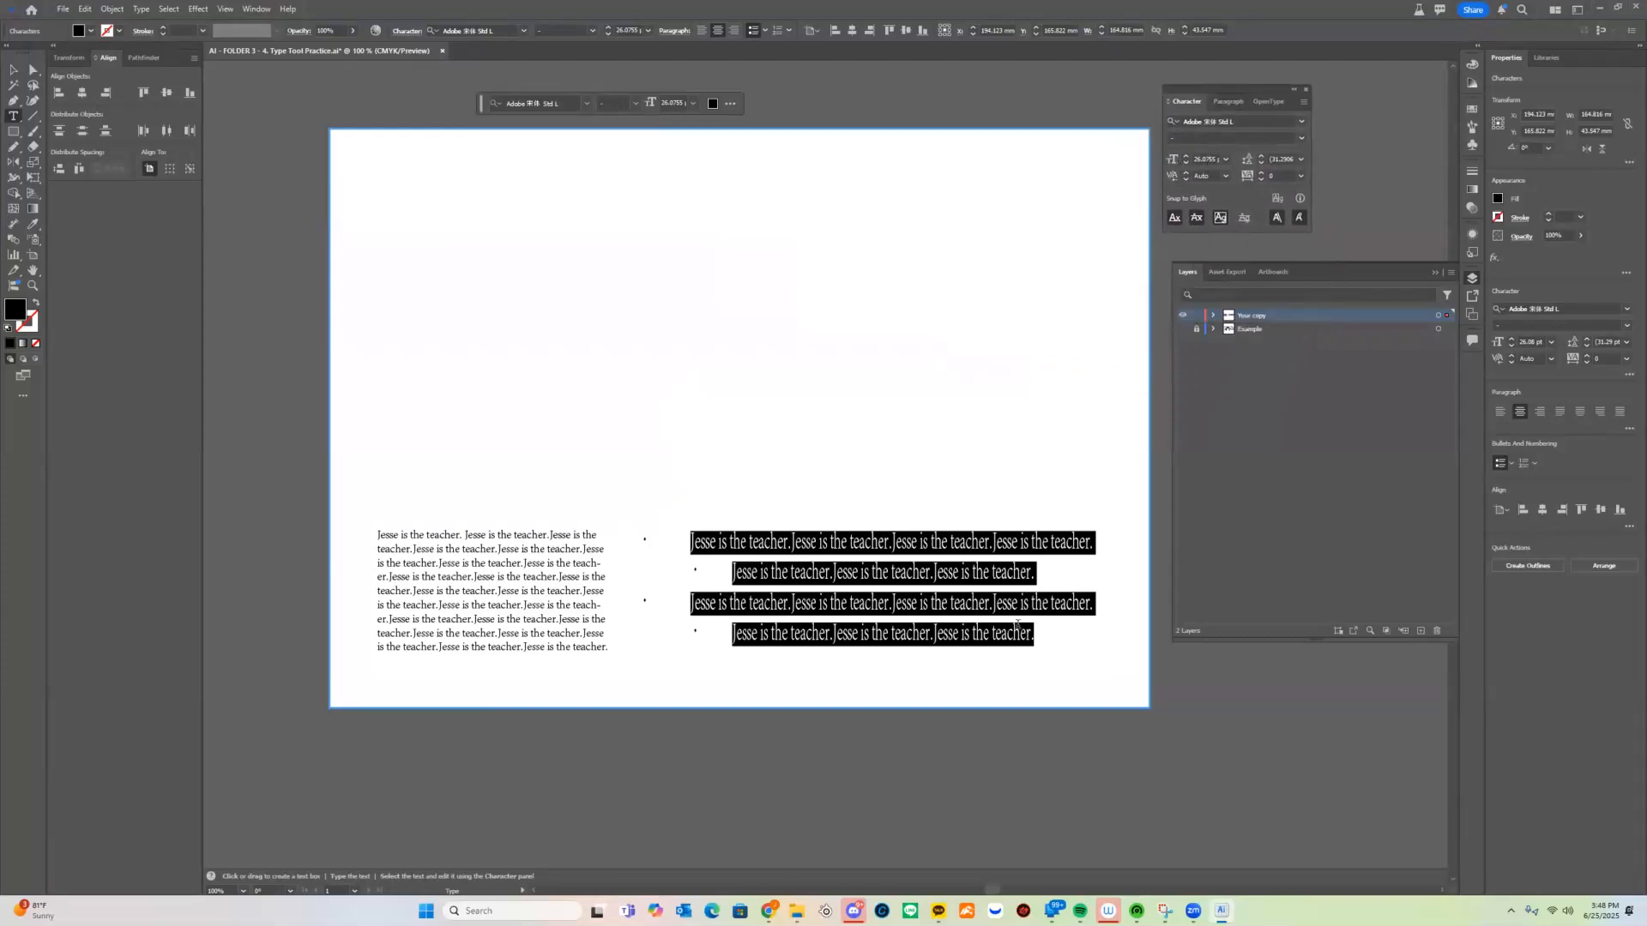
Set the font size of the selected bulleted text to 26 pt.
click(1187, 157)
click(1186, 157)
click(1187, 157)
click(1187, 157)
click(1186, 163)
click(1185, 163)
click(1186, 163)
Try wider line spacing of 40 pt on the bulleted text, and settle on a leading of 32 pt.
click(1259, 158)
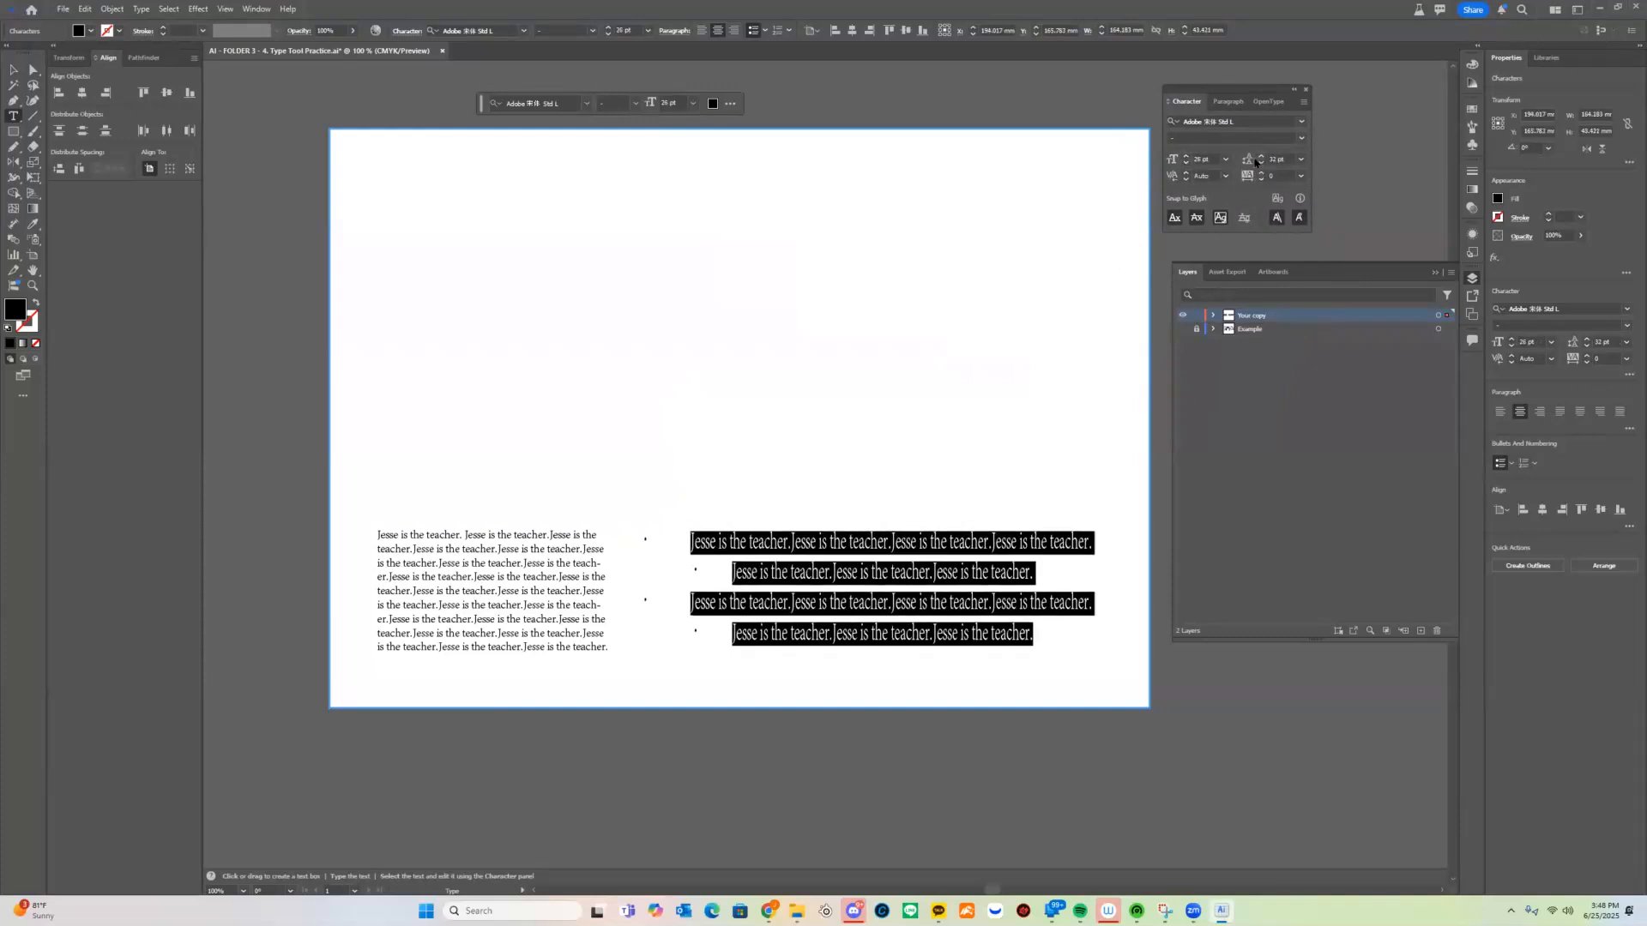
click(1259, 158)
click(1259, 158)
click(1260, 158)
click(1259, 158)
click(1260, 157)
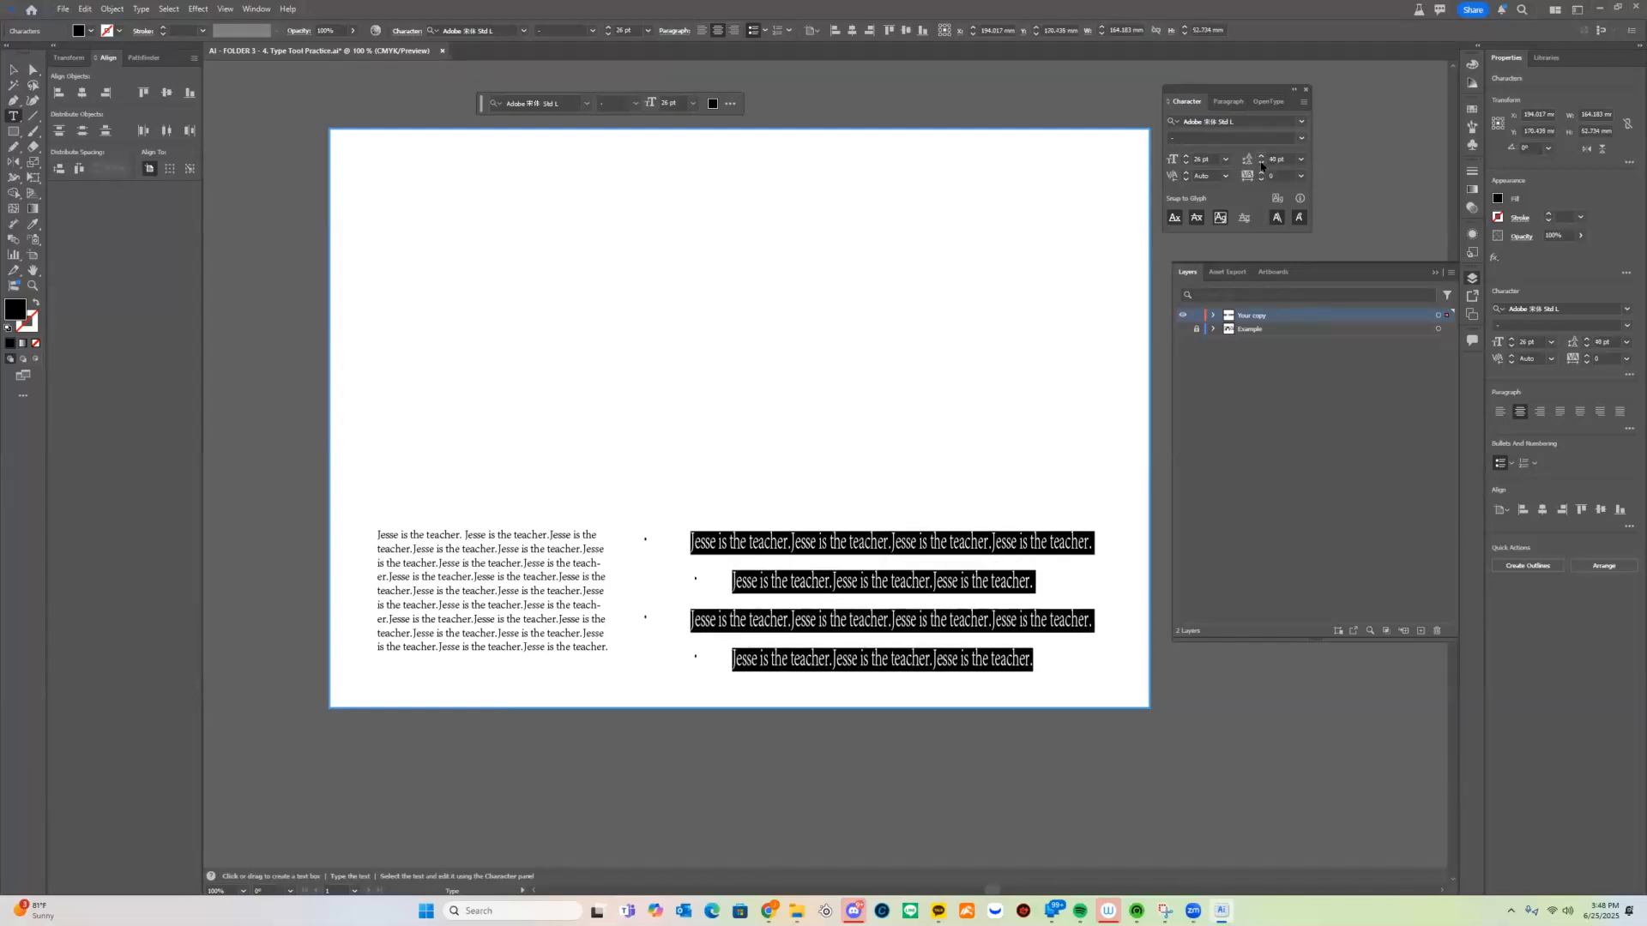
click(1260, 164)
click(1260, 164)
click(1260, 164)
click(1260, 164)
click(1261, 164)
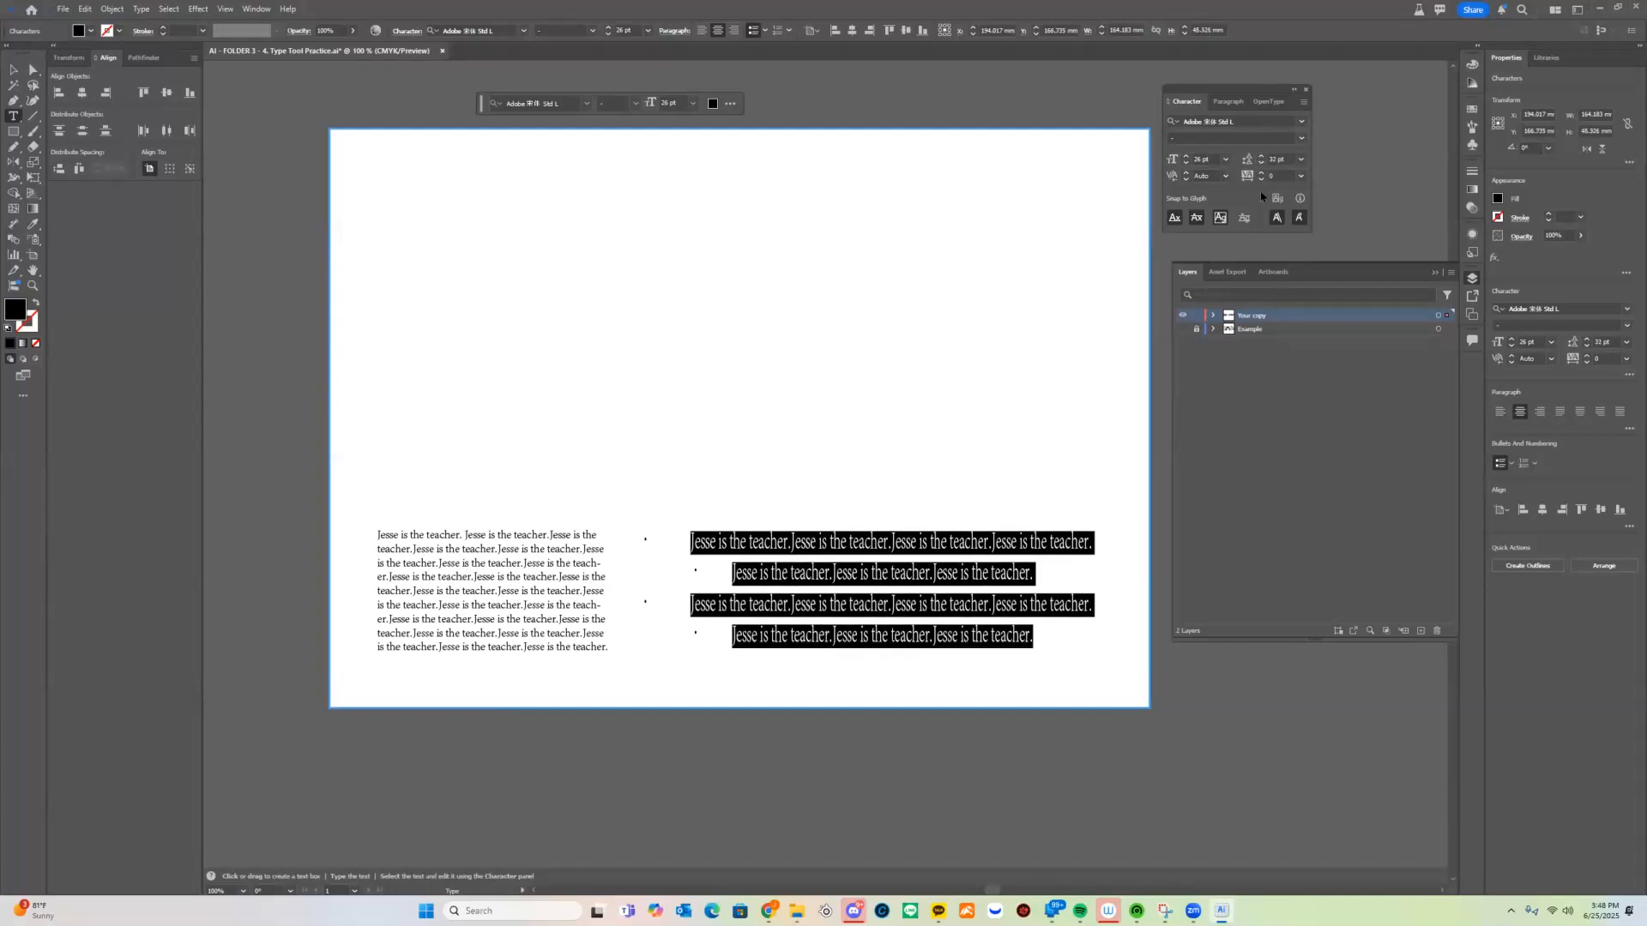
Increase the tracking of the bulleted text to 72.
click(1261, 173)
click(1261, 173)
click(1261, 174)
click(1261, 173)
click(1261, 173)
click(1261, 173)
click(1261, 174)
click(1261, 173)
click(1261, 173)
click(1261, 173)
click(1261, 174)
click(1261, 175)
click(1261, 174)
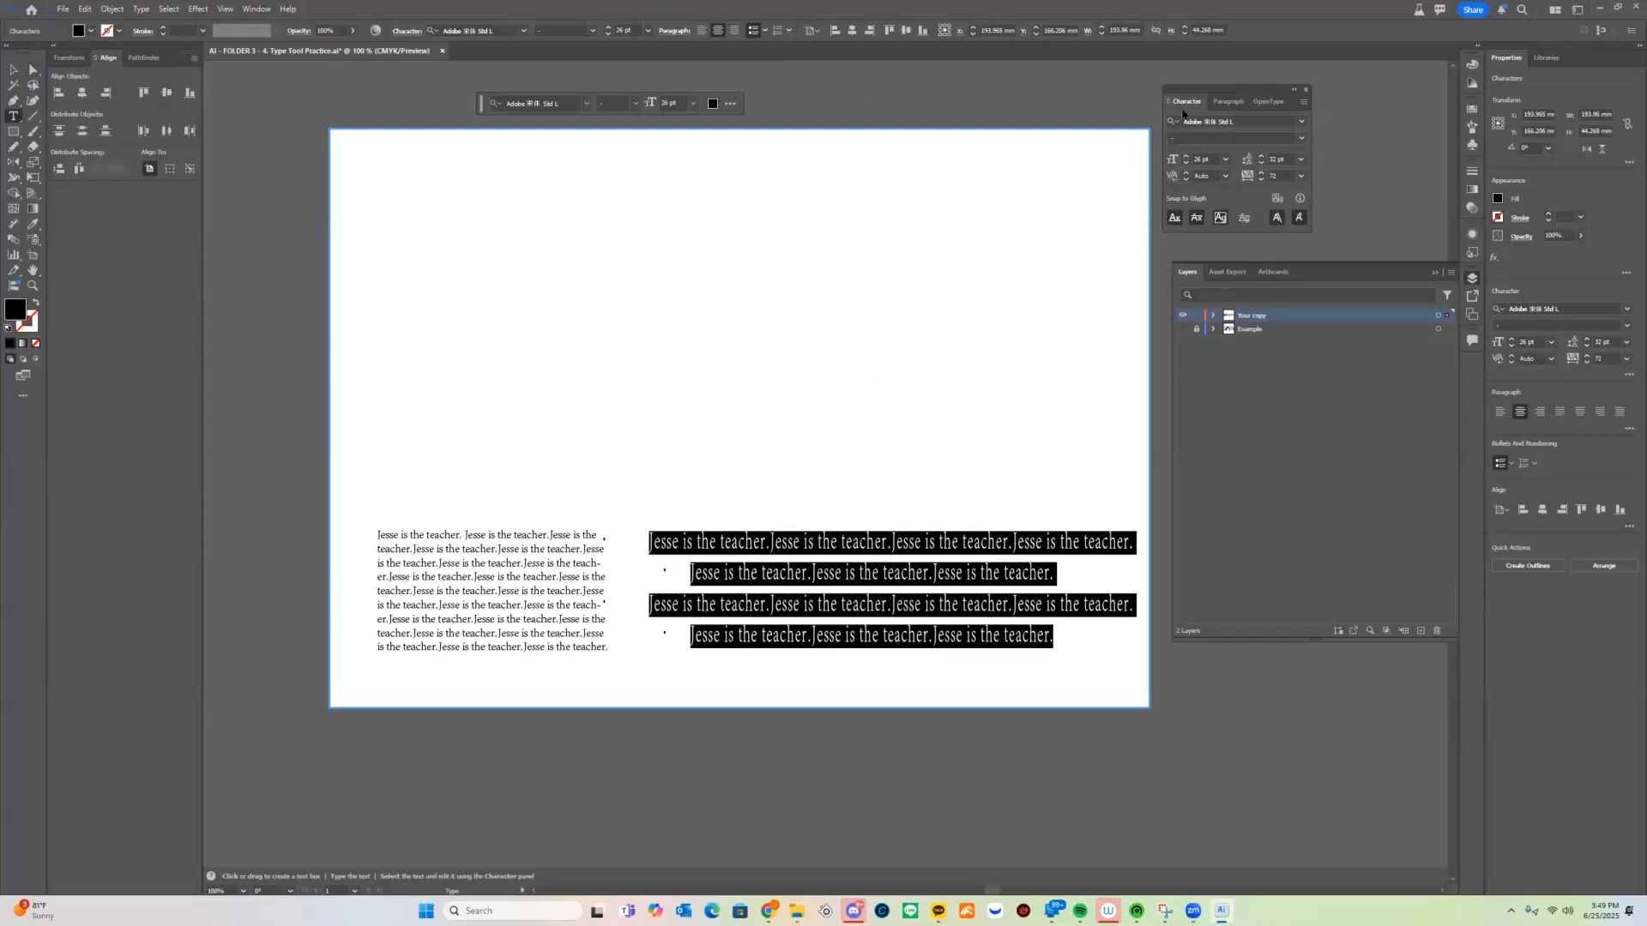
Change the bulleted text's font to 맑은 고딕 Semilight and finish editing the text.
click(254, 9)
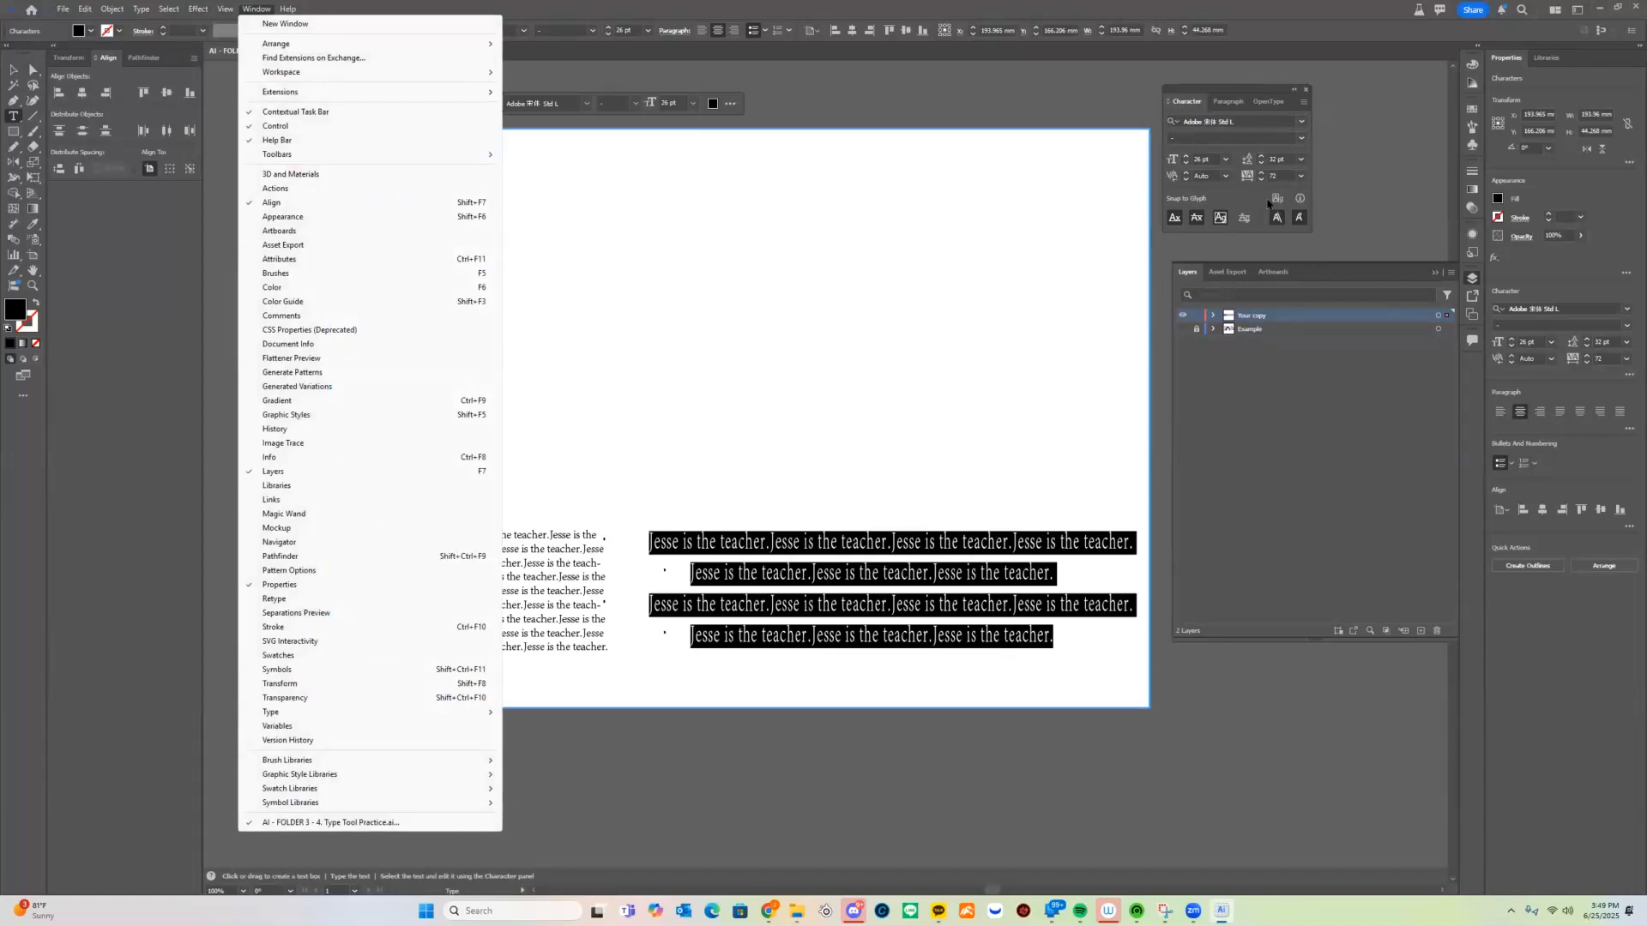
click(1232, 188)
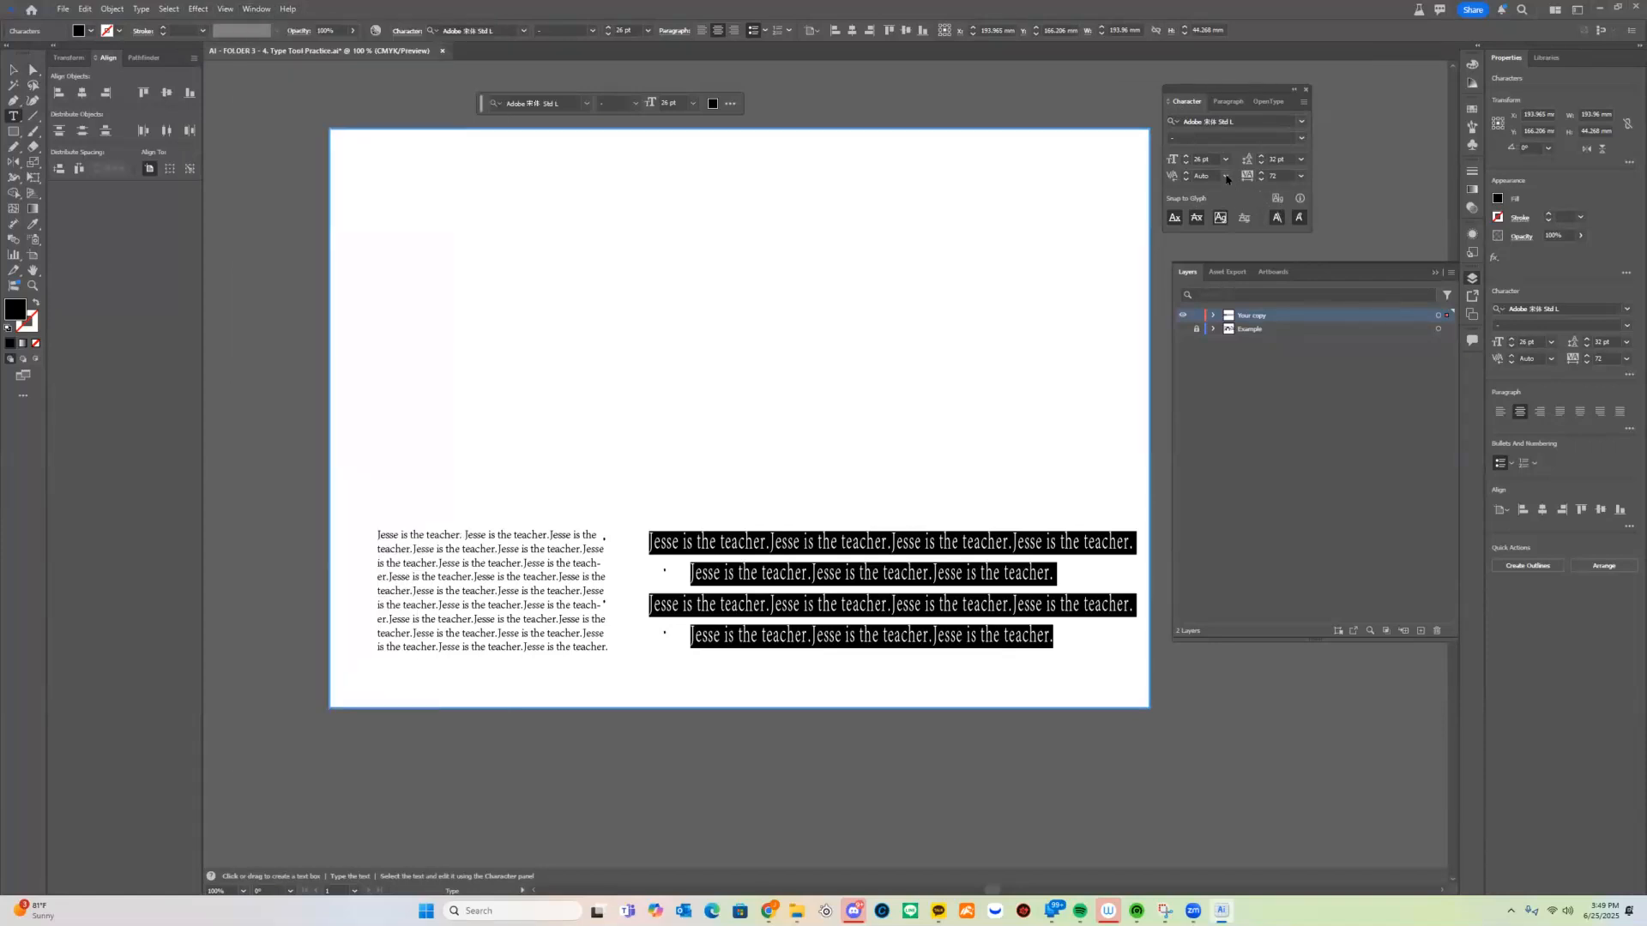
click(1225, 176)
click(1251, 121)
click(1303, 122)
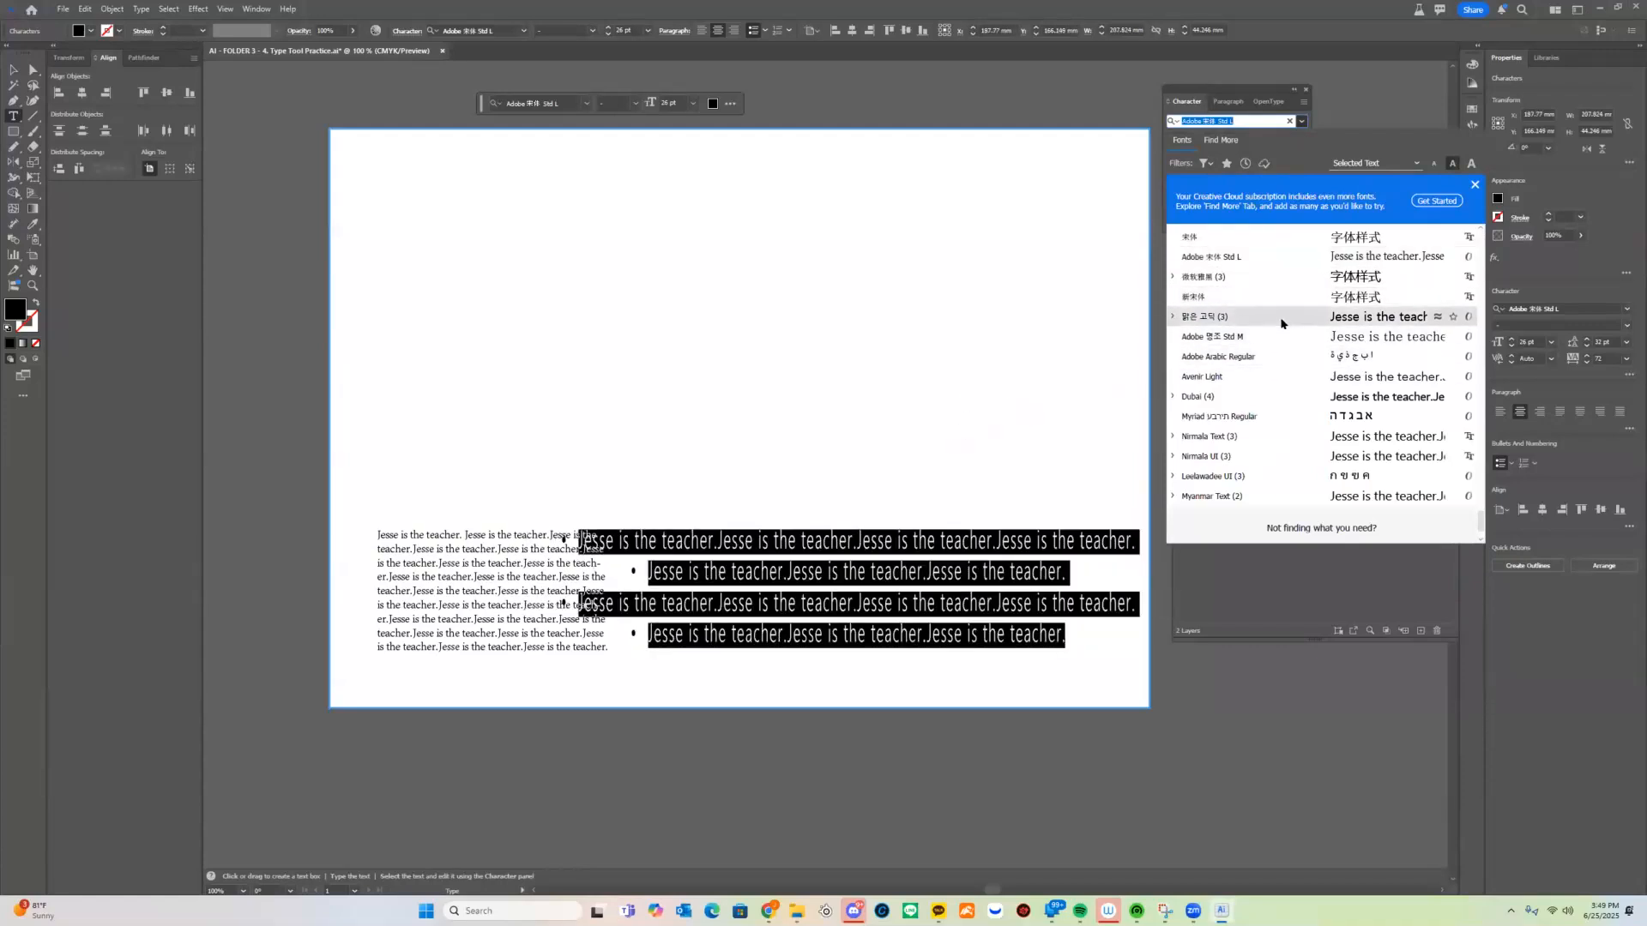
click(1235, 319)
click(15, 75)
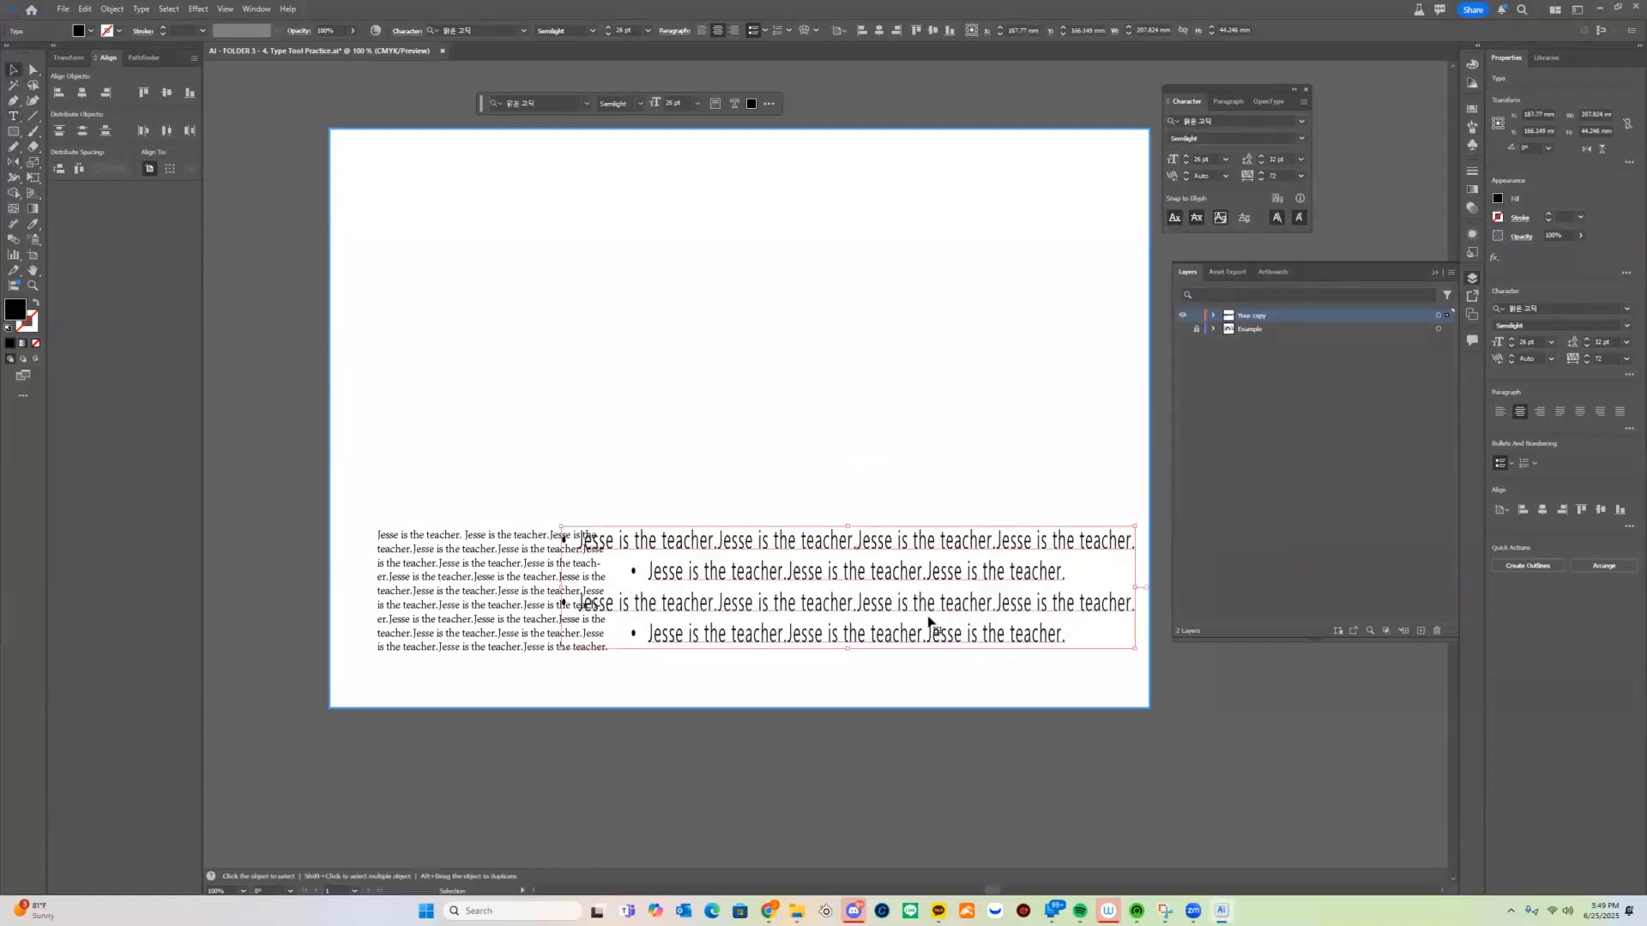
Scale down the bulleted text, place it in the artboard's lower-right corner, and move the area text block close beside it.
drag(1135, 526, 925, 571)
drag(896, 643, 1112, 695)
click(568, 570)
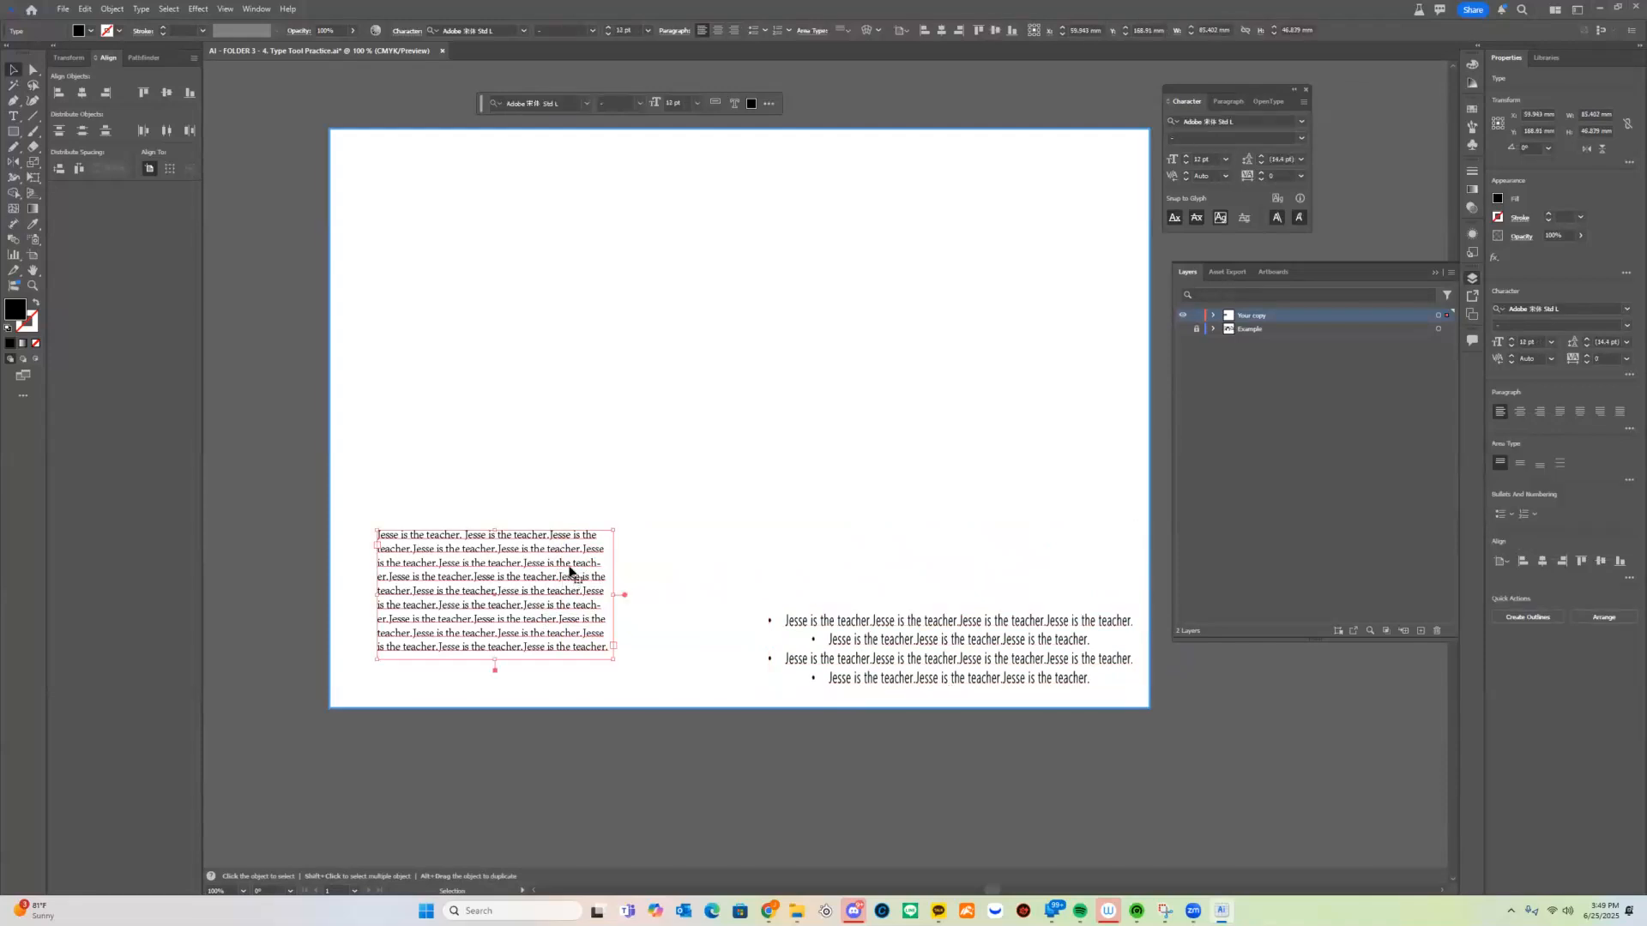
drag(578, 567, 695, 601)
click(316, 376)
drag(393, 280, 418, 314)
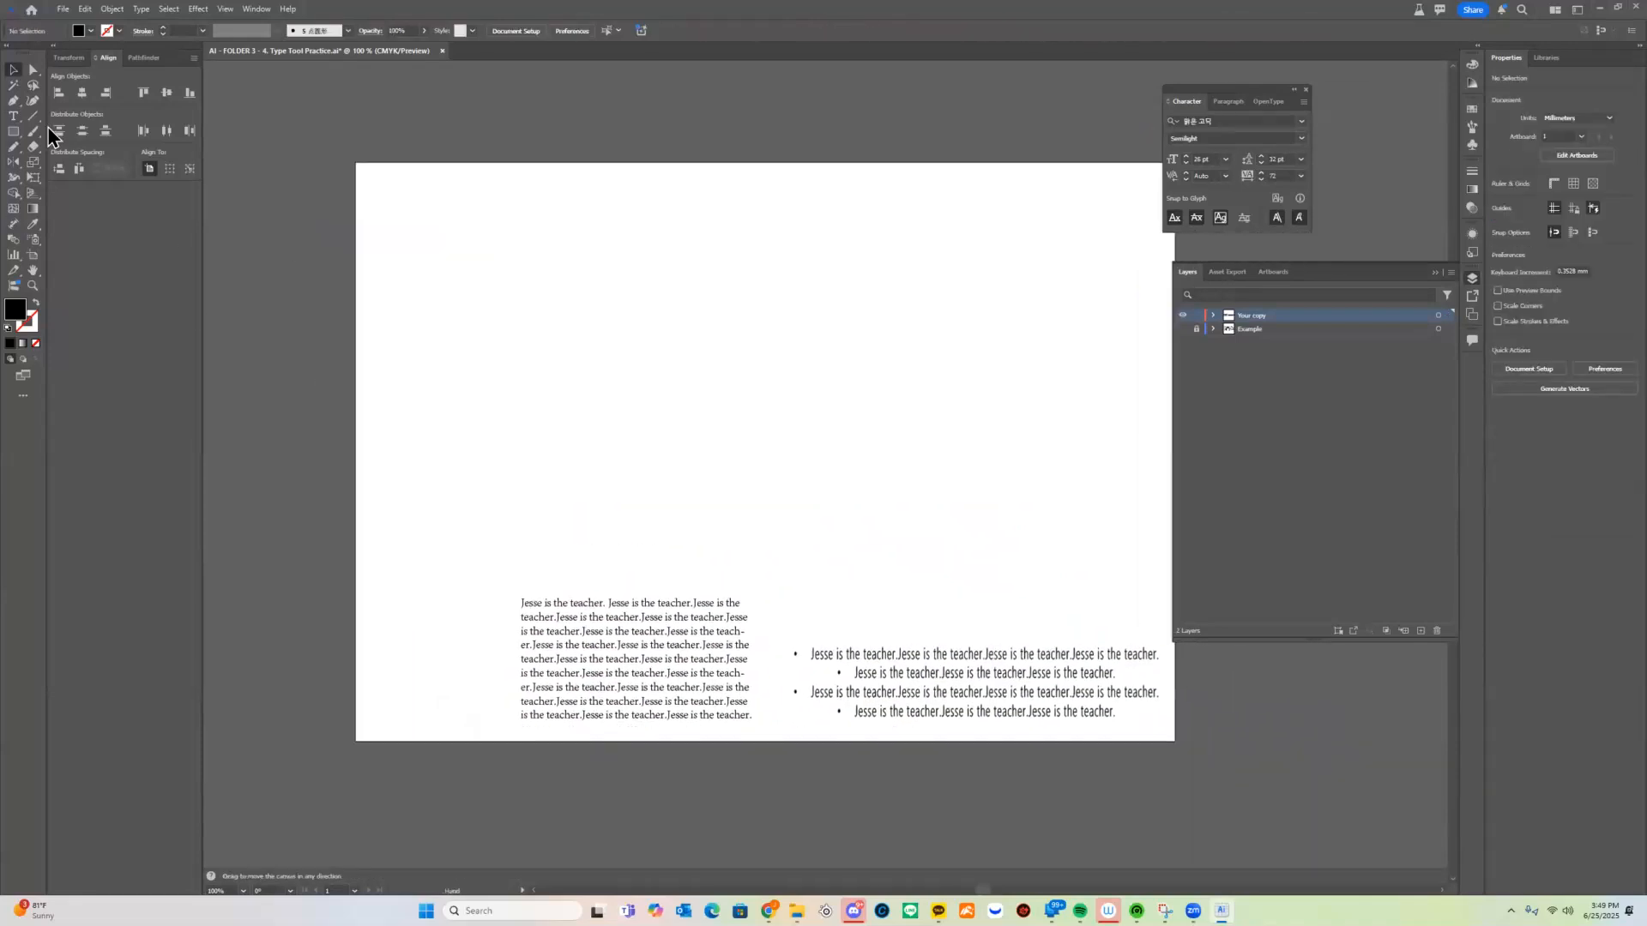
mouse_move(16, 120)
mouse_down()
mouse_move(139, 142)
mouse_move(16, 137)
mouse_up()
drag(444, 264, 639, 466)
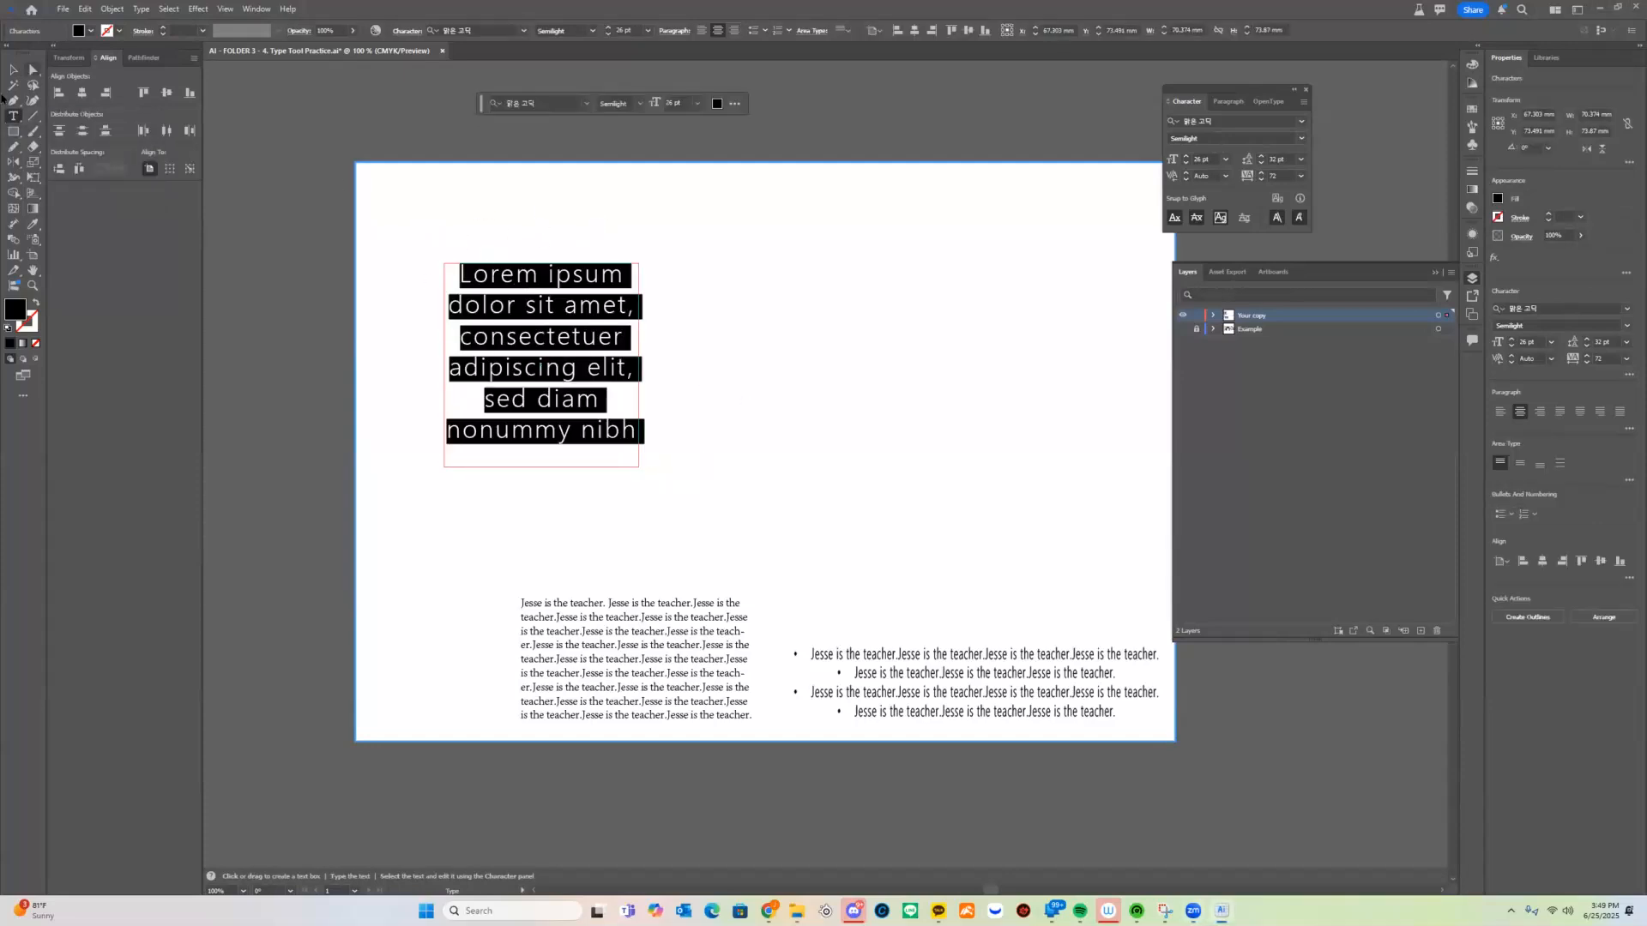
key(ctrl+z)
Draw a star about 101 mm wide in the artboard's upper-left area, with no fill and a 1 pt black stroke.
click(14, 132)
drag(19, 138, 94, 196)
drag(501, 291, 539, 360)
key(v)
click(36, 304)
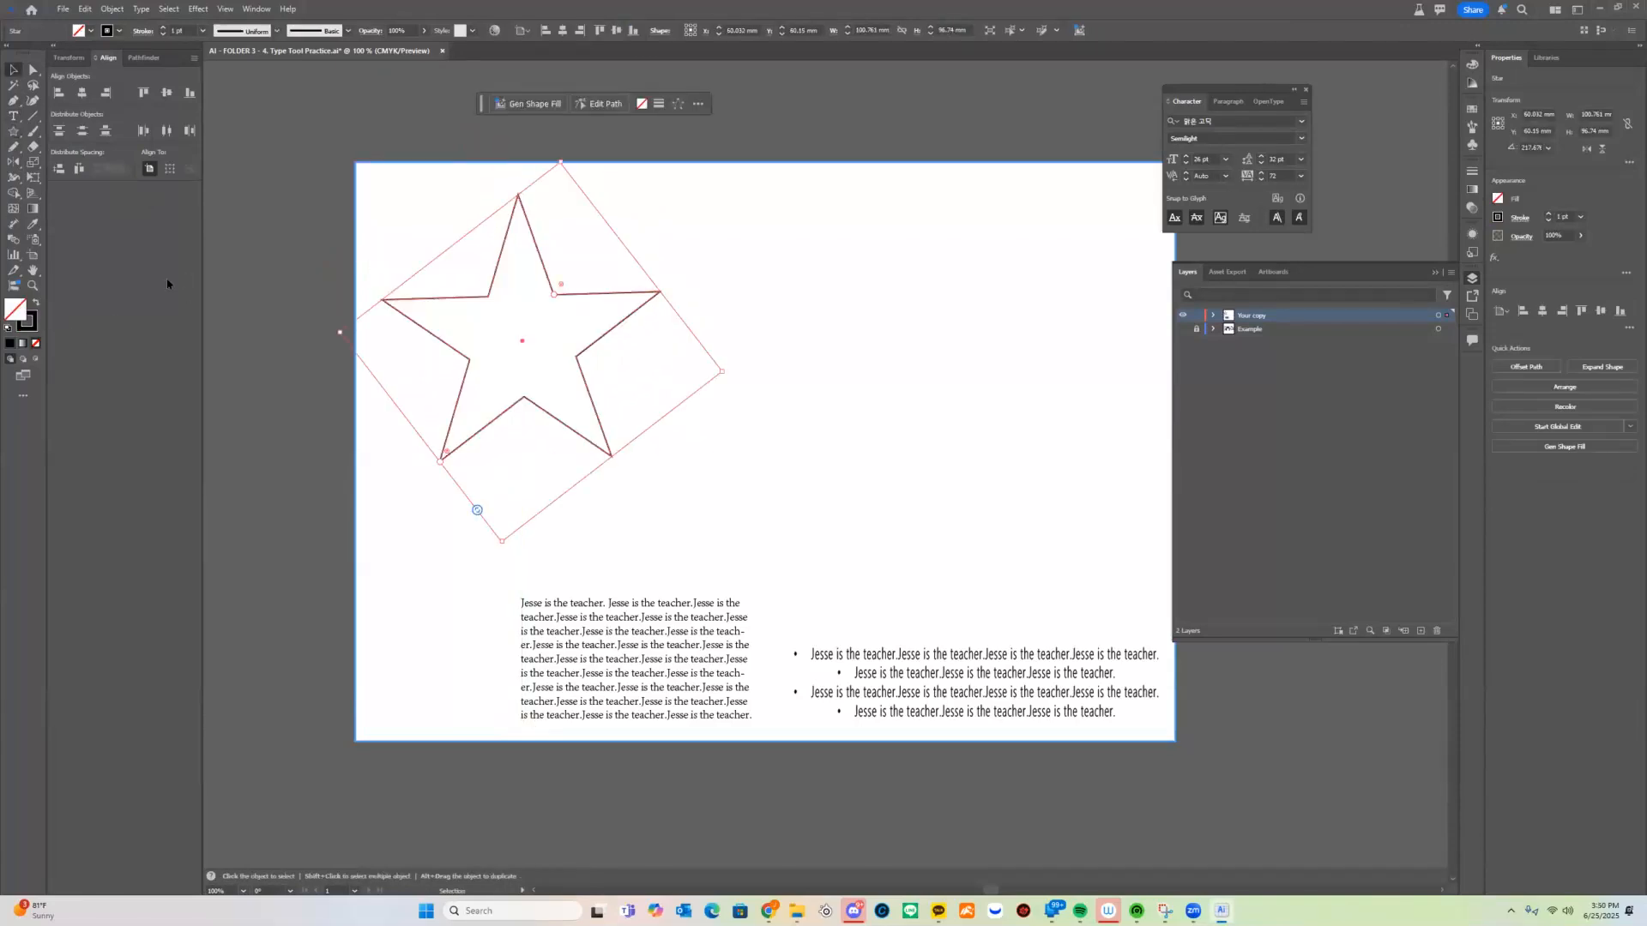
click(791, 280)
Turn the star's outline into an area type container and enter the teacher's first name followed by "is a cool teacher.".
click(589, 296)
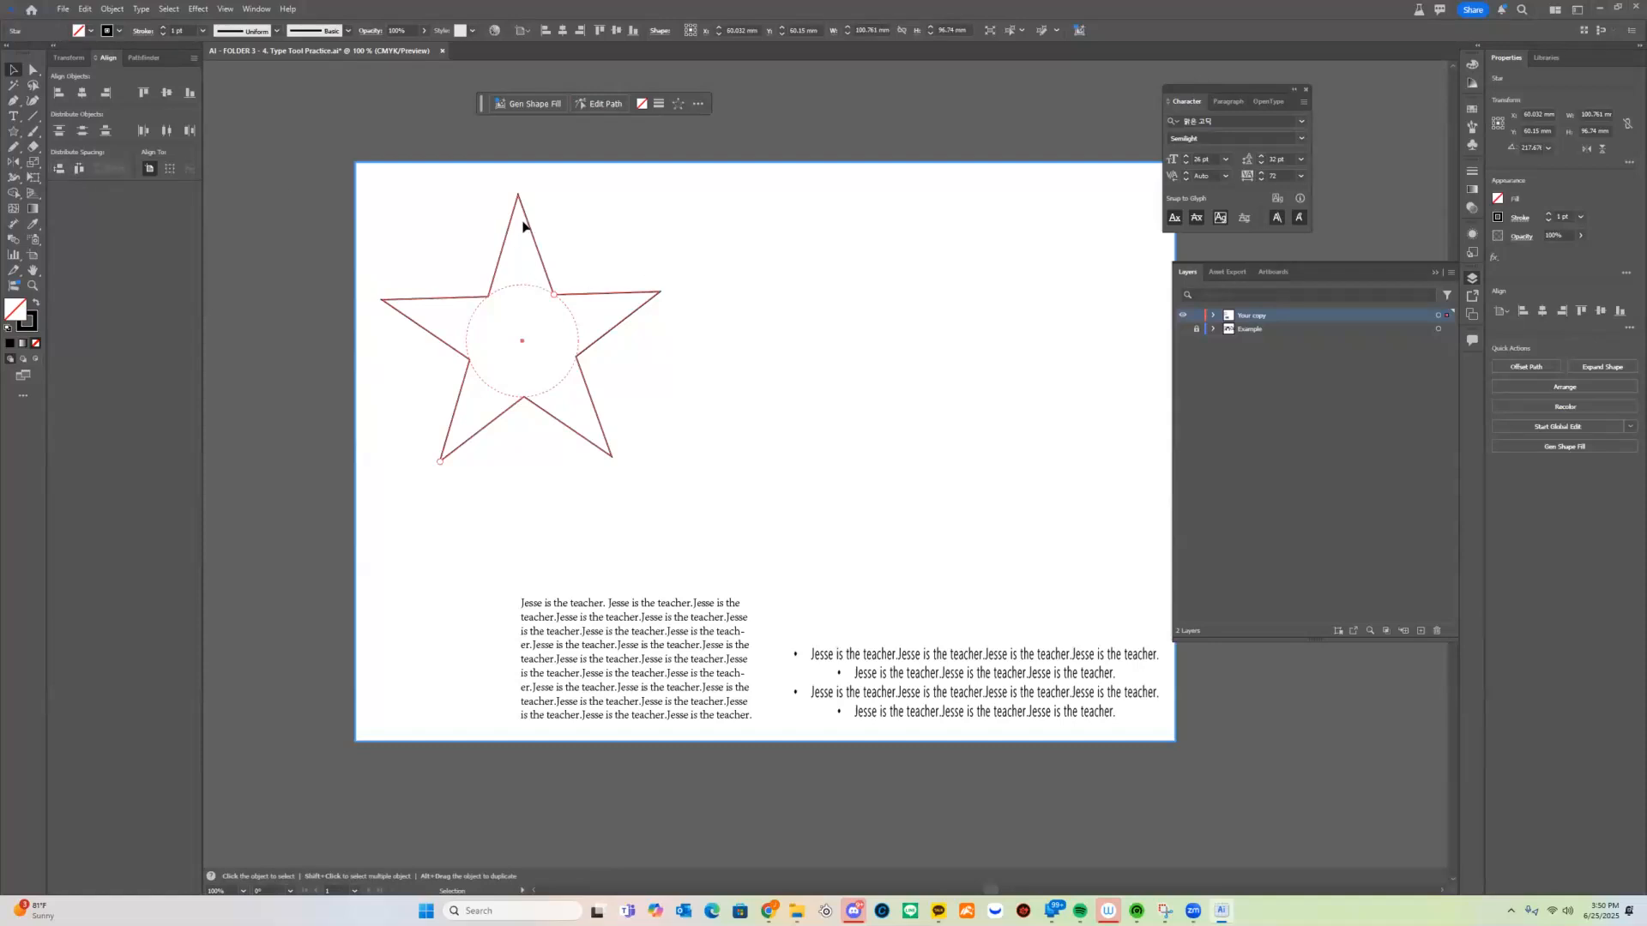
click(14, 116)
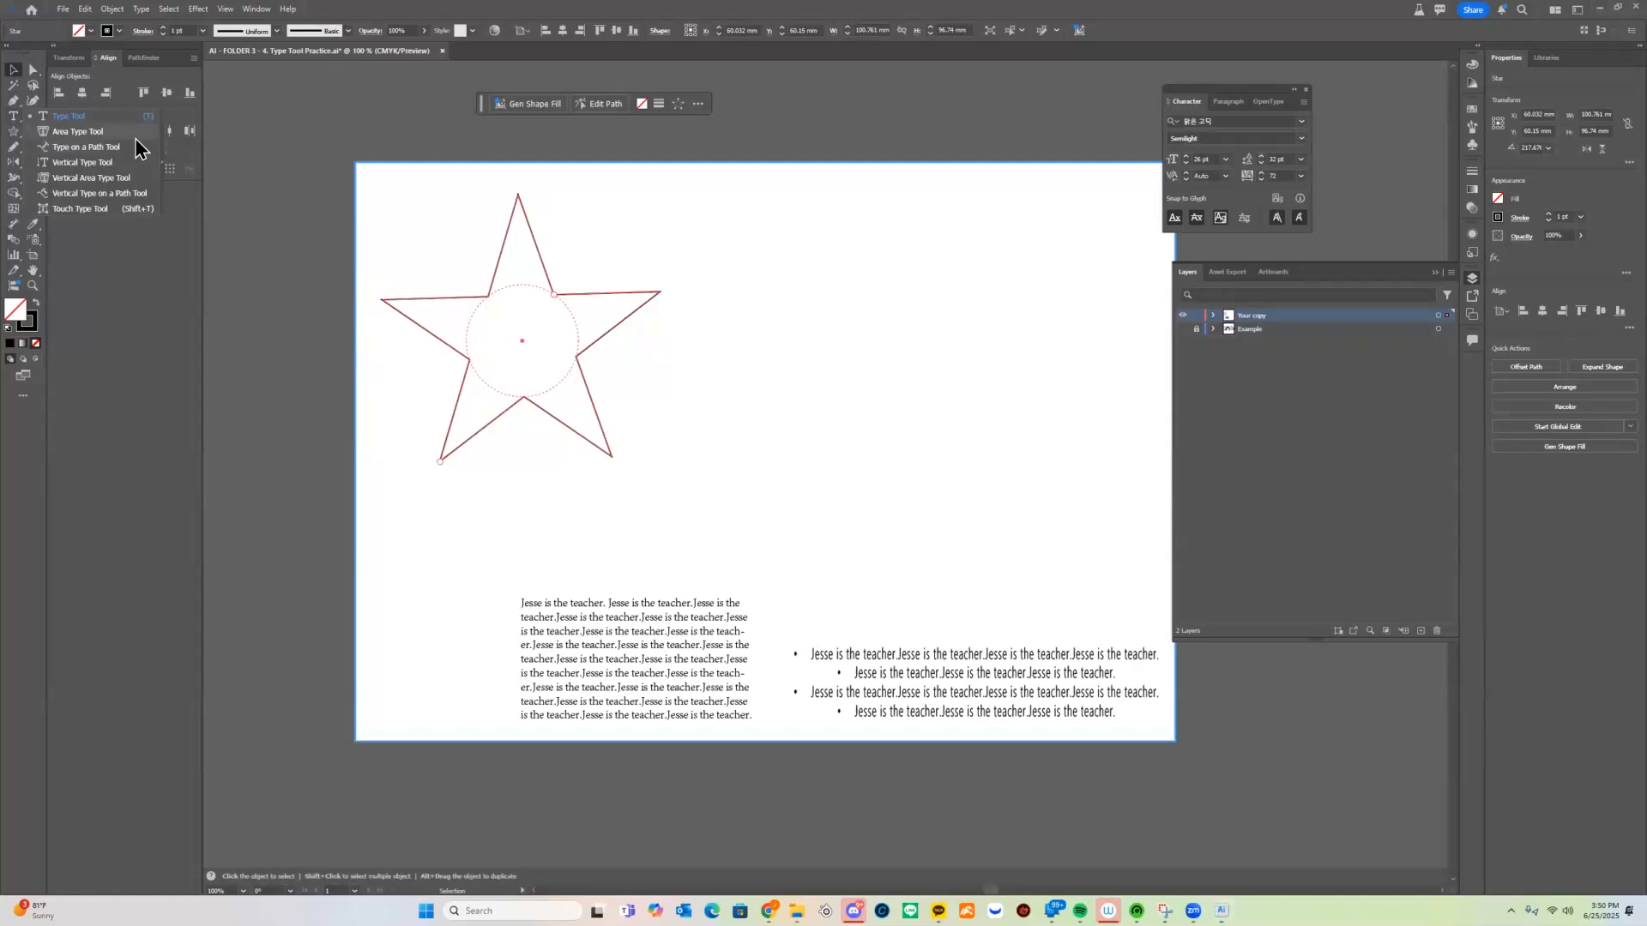
click(72, 133)
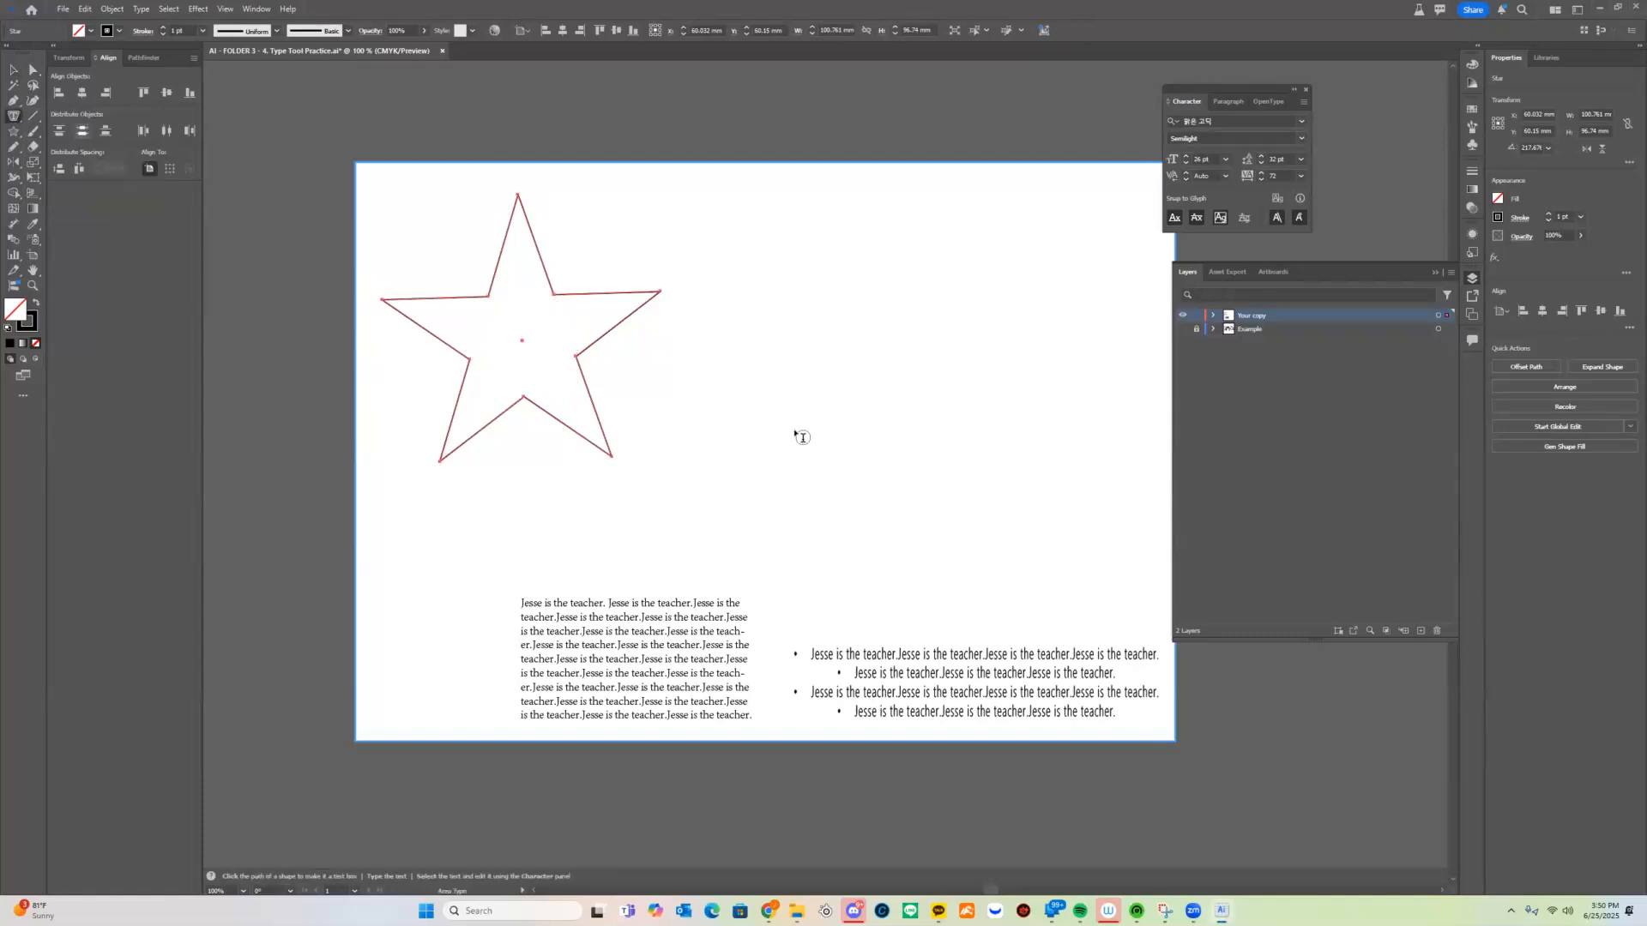
click(529, 324)
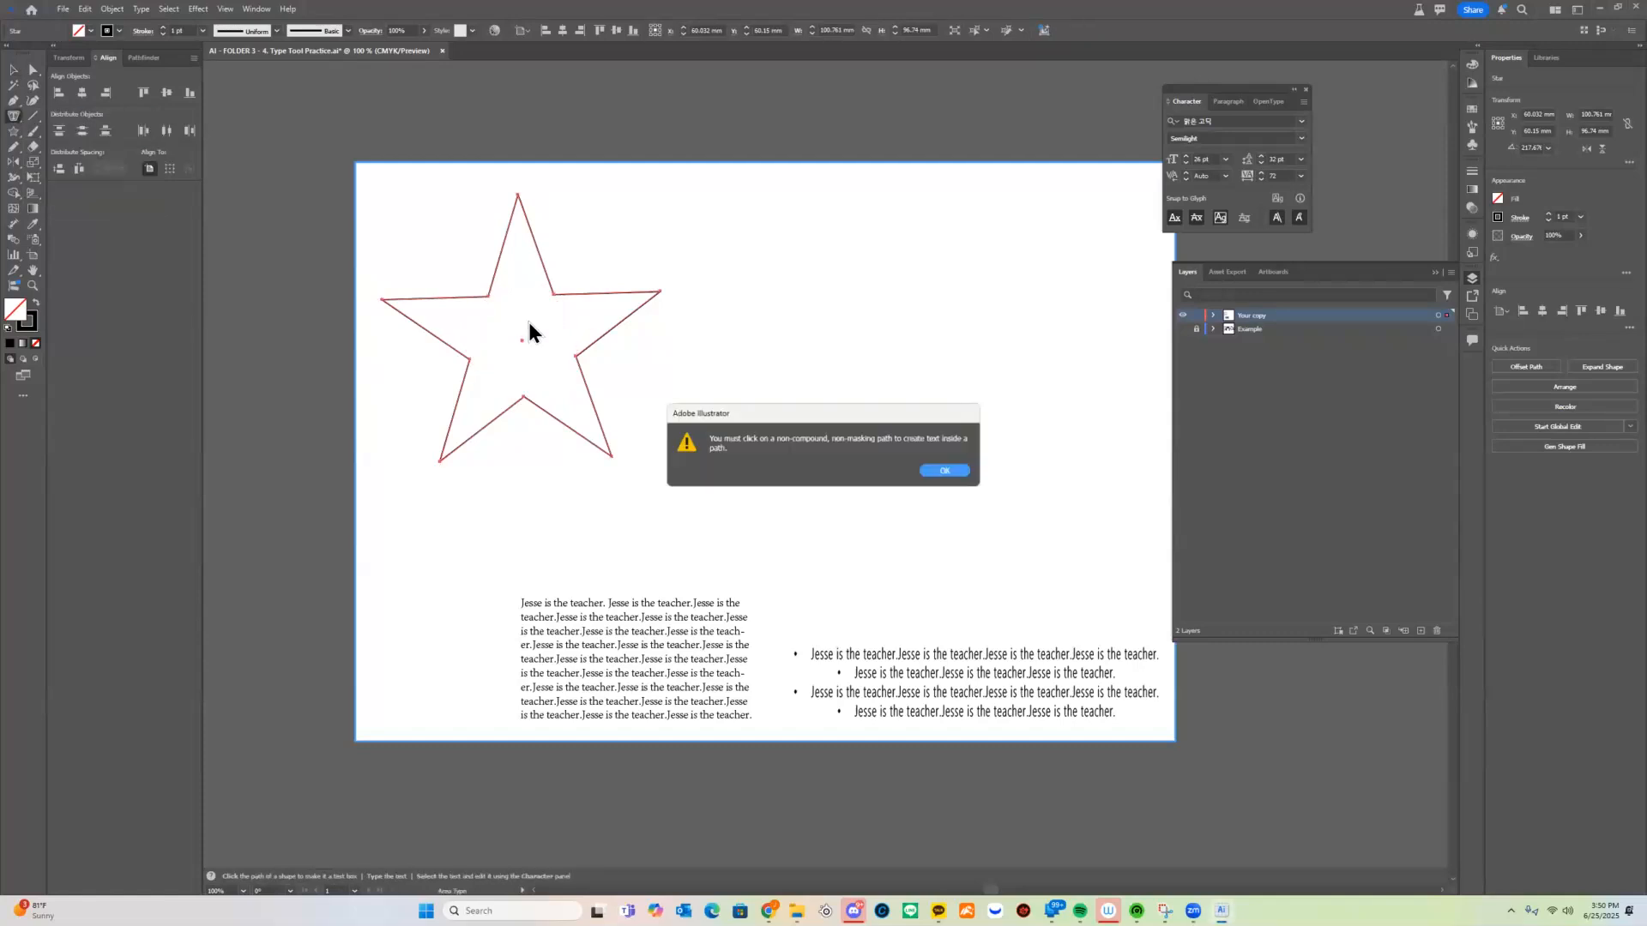
click(957, 470)
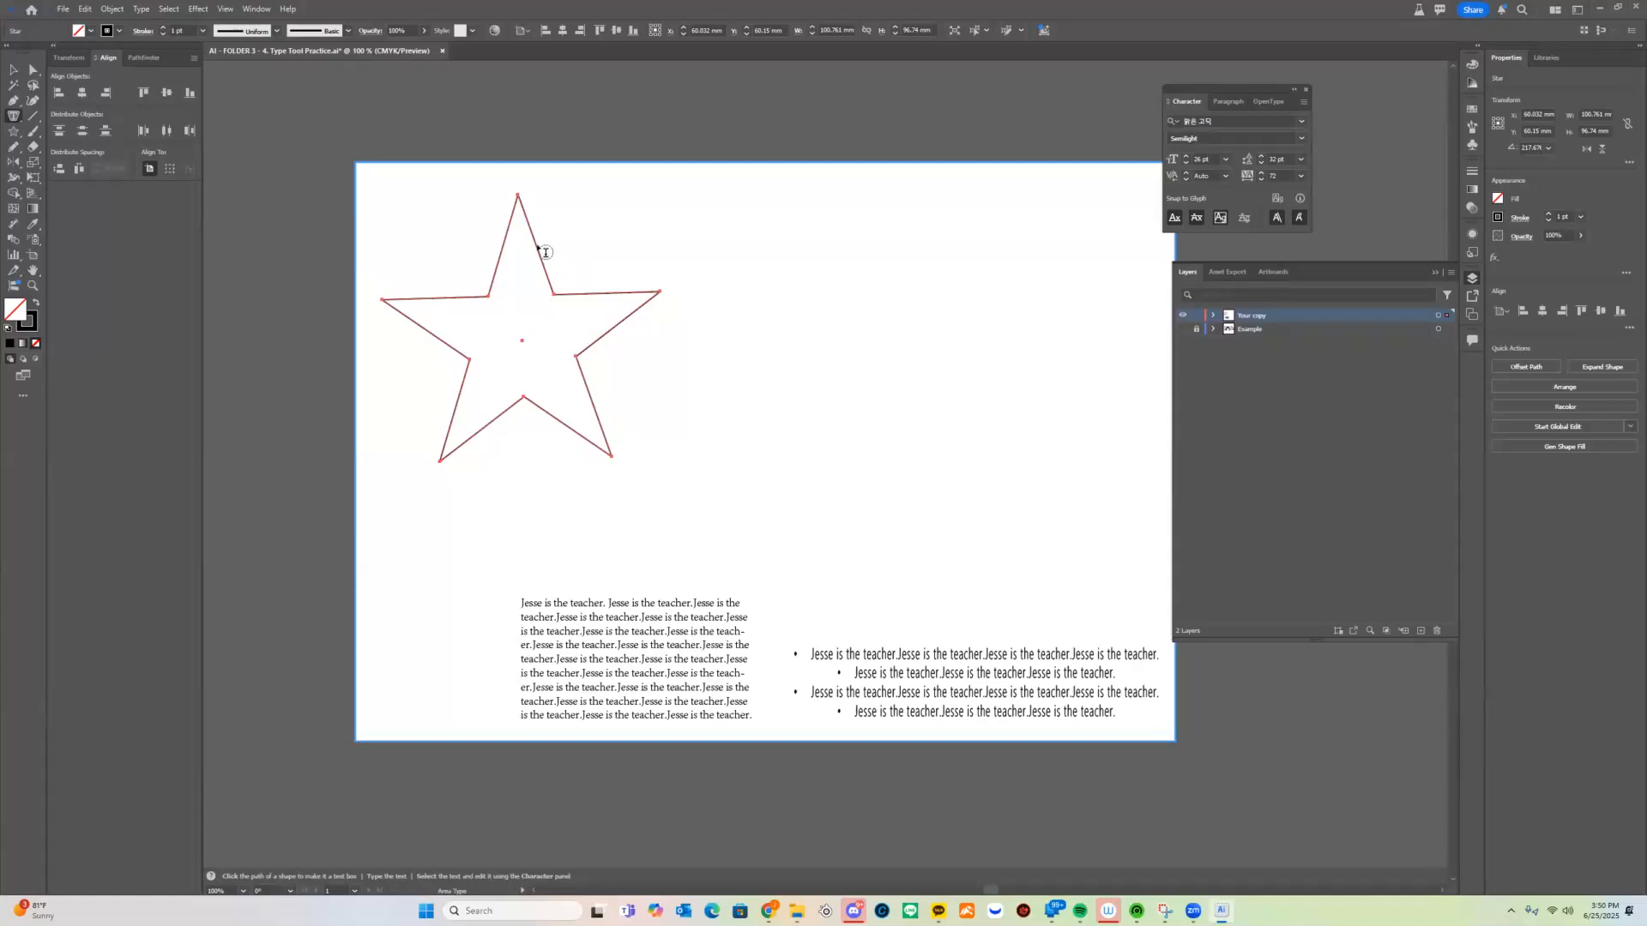
click(593, 293)
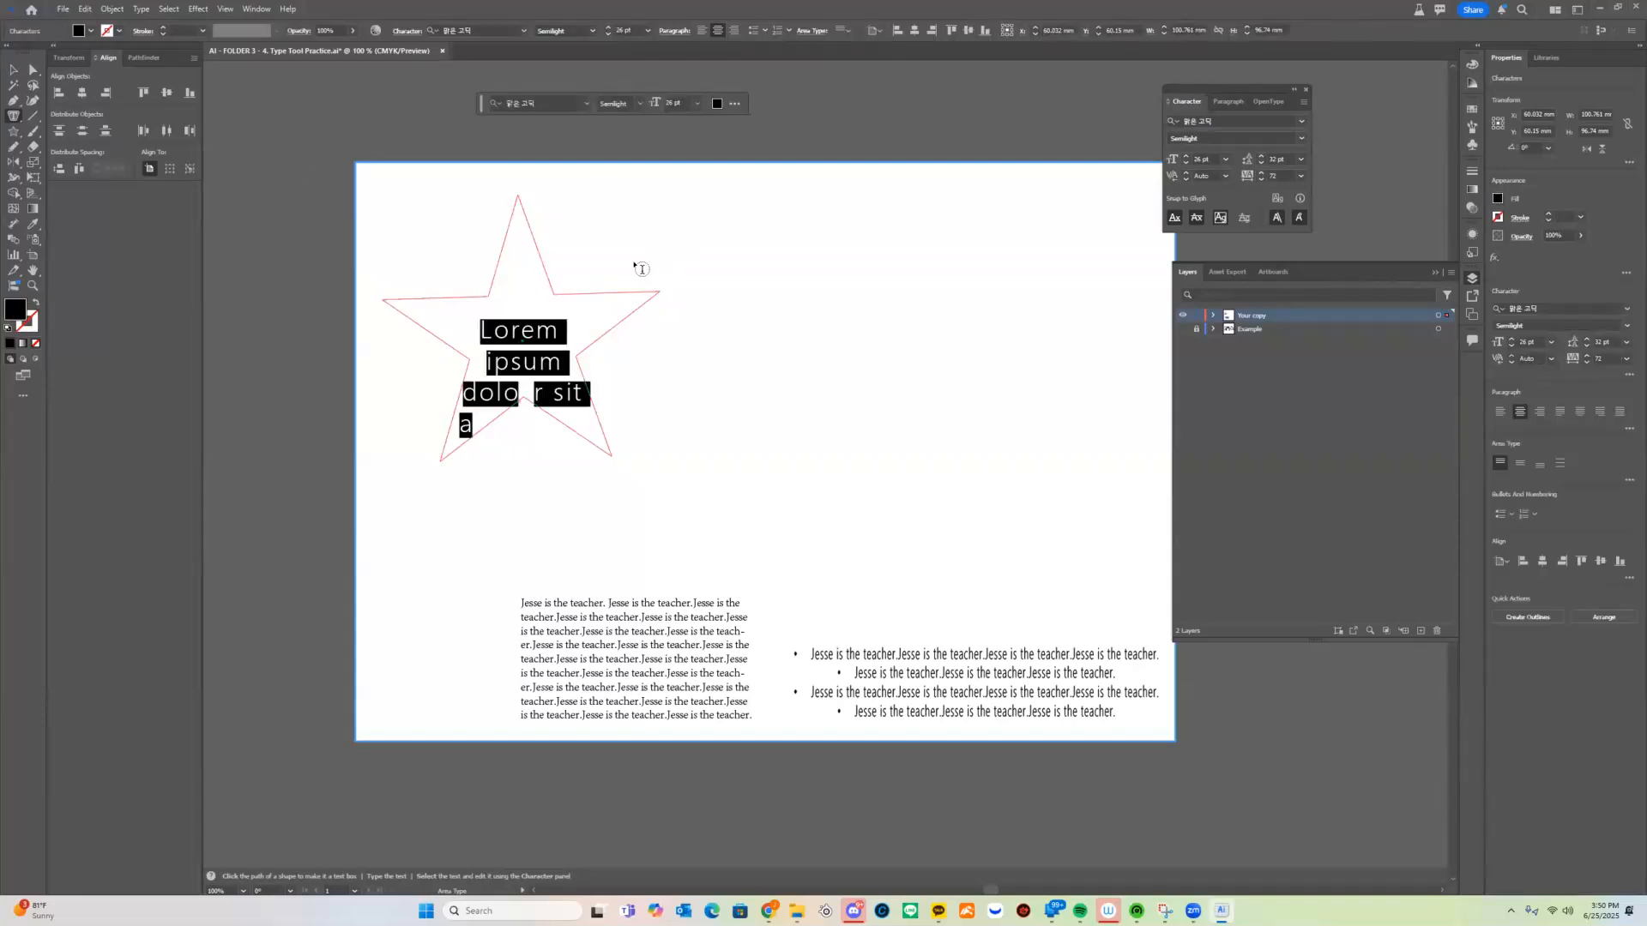
text(jesse is a co)
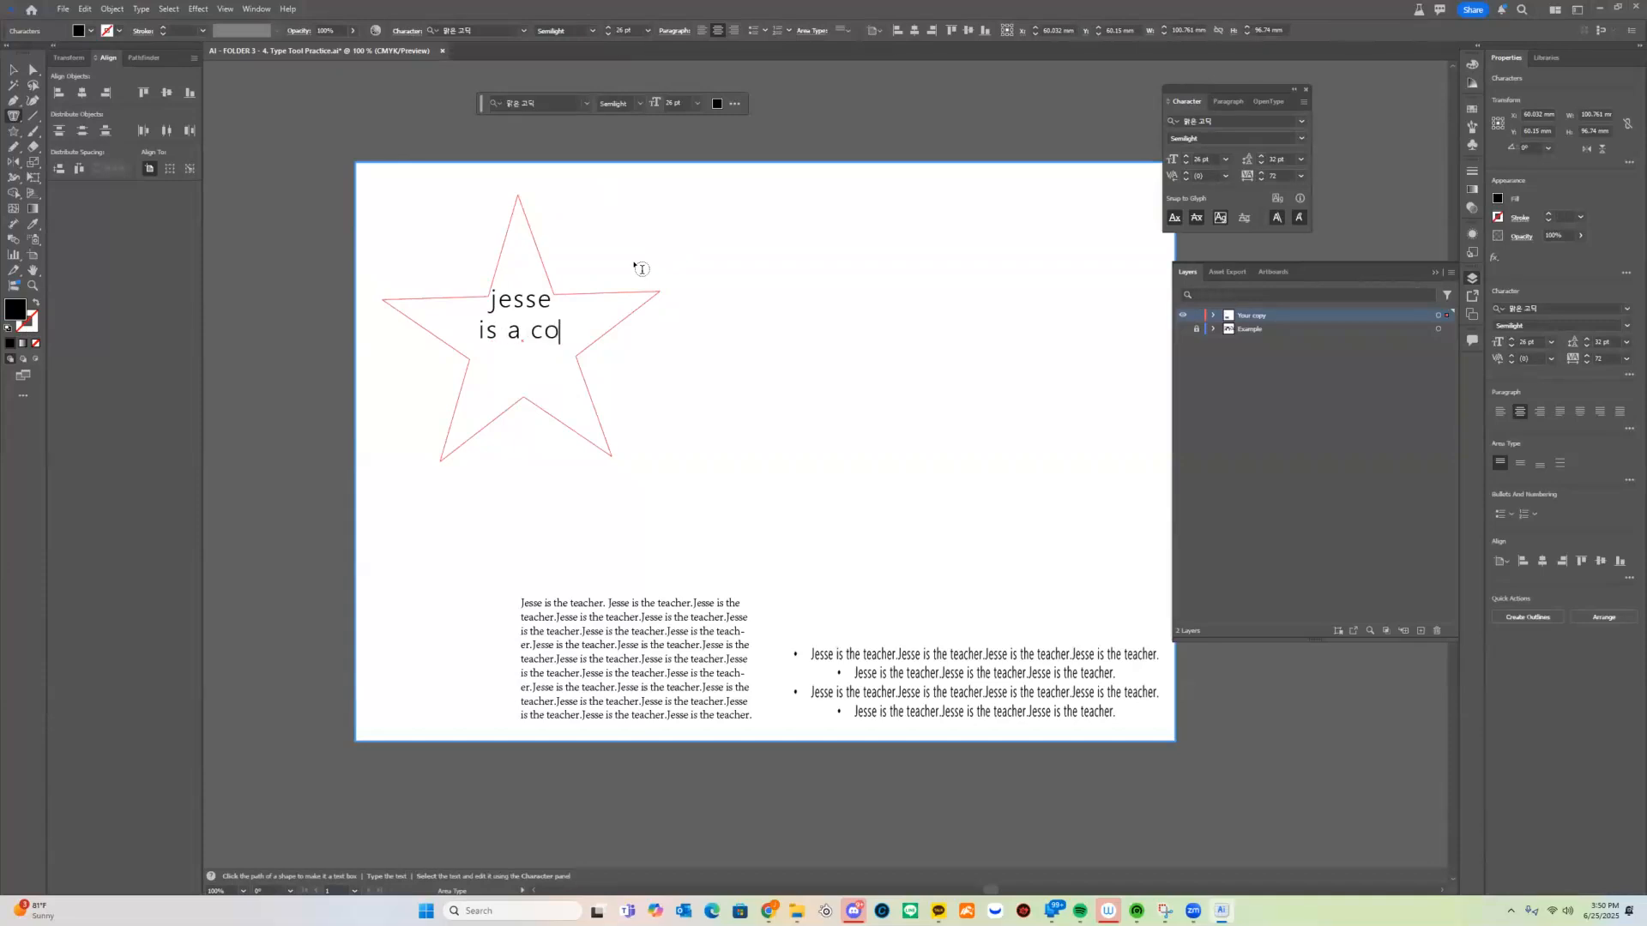
text(ol teacher.)
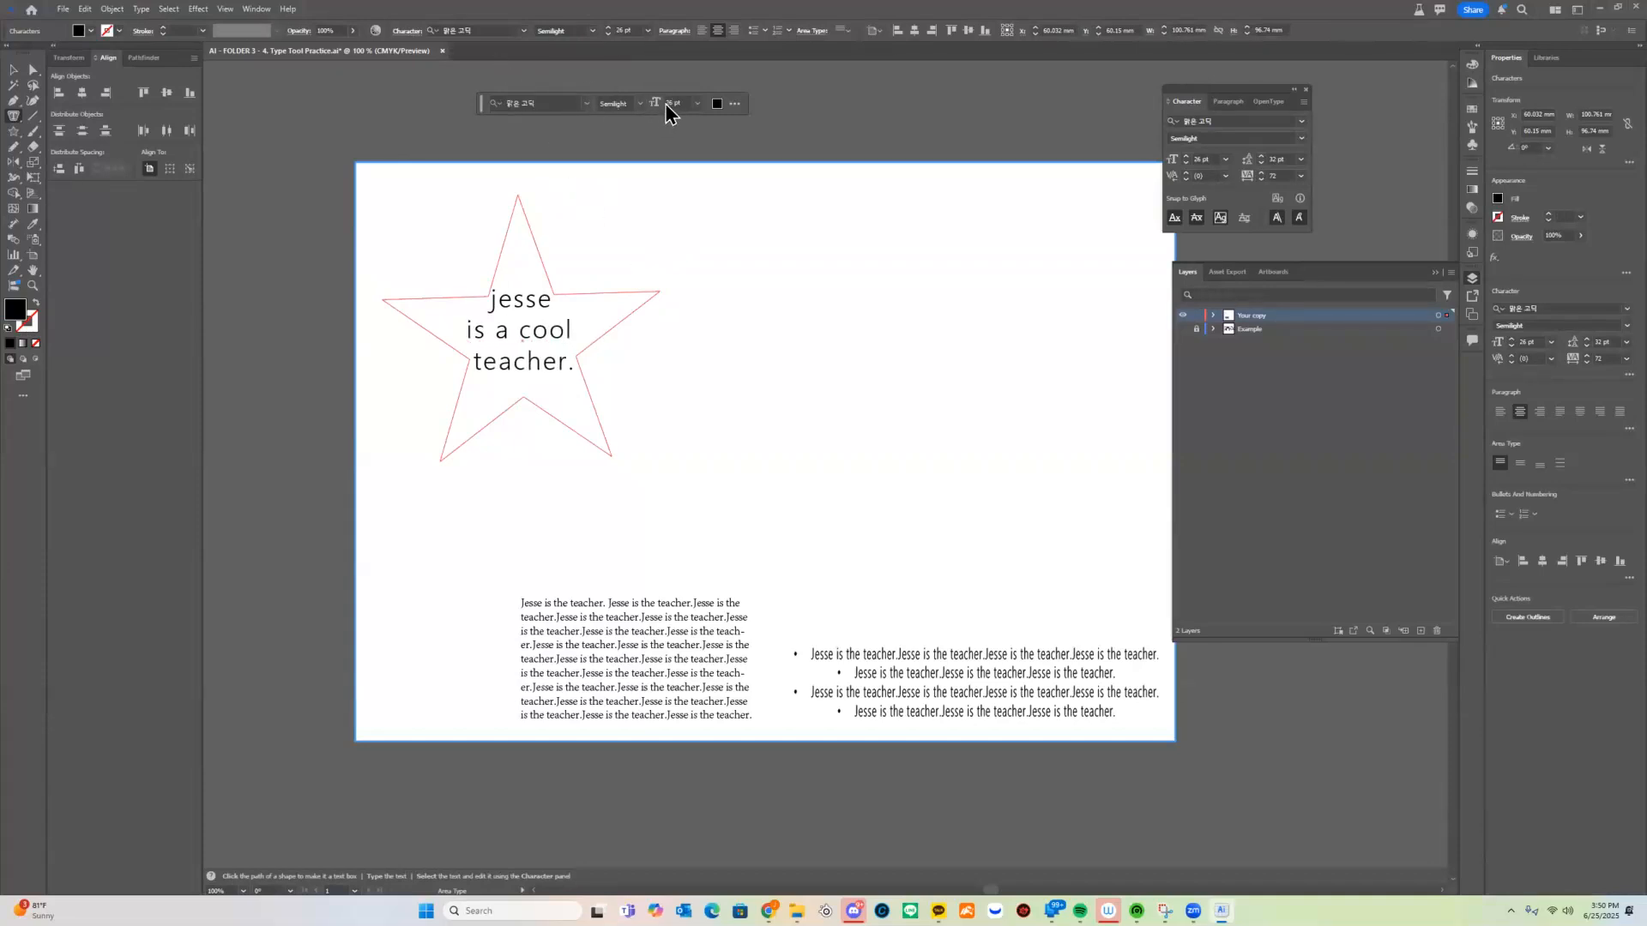
Select all the text inside the star and set its font size to 8 pt.
click(698, 111)
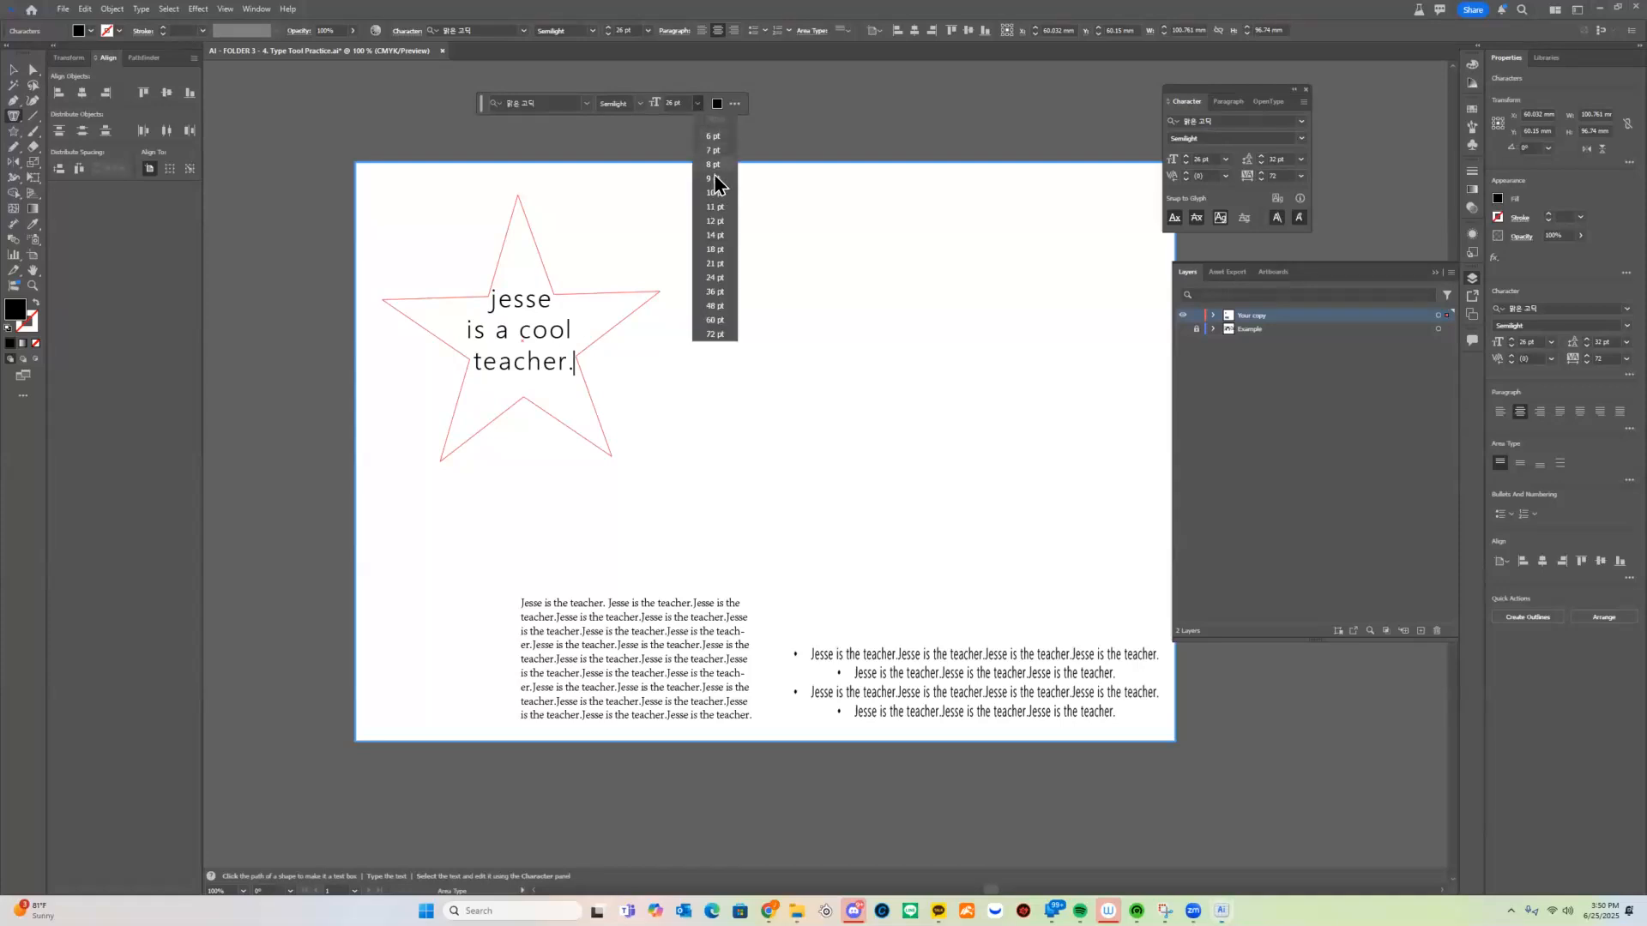
click(717, 176)
key(ctrl+a)
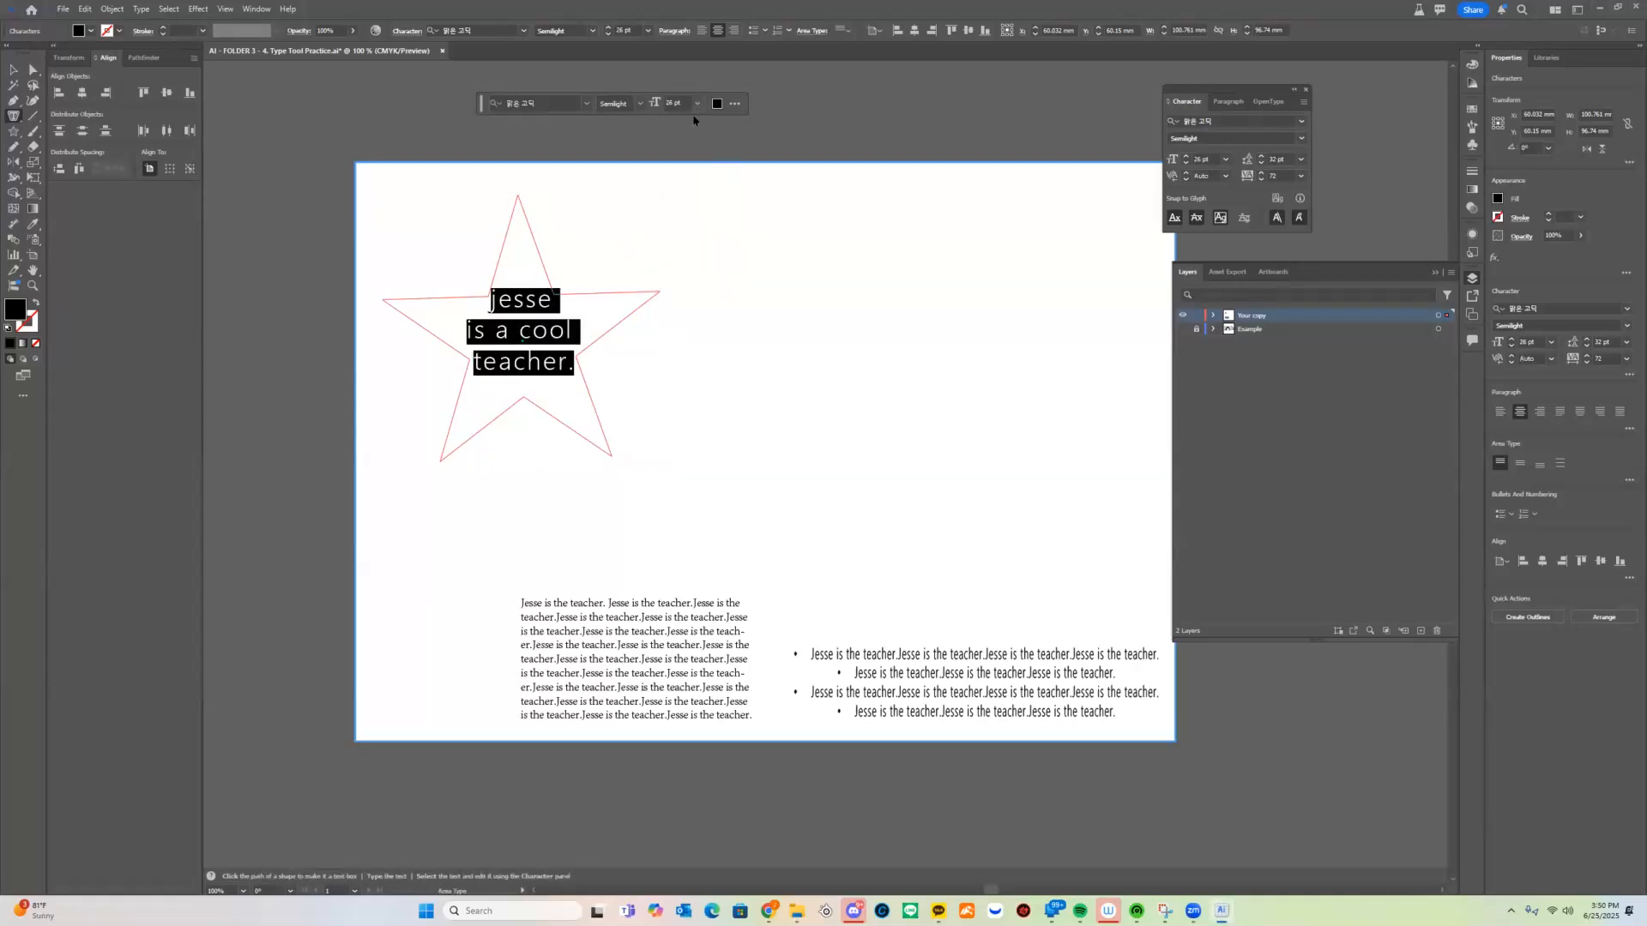
click(698, 103)
click(713, 164)
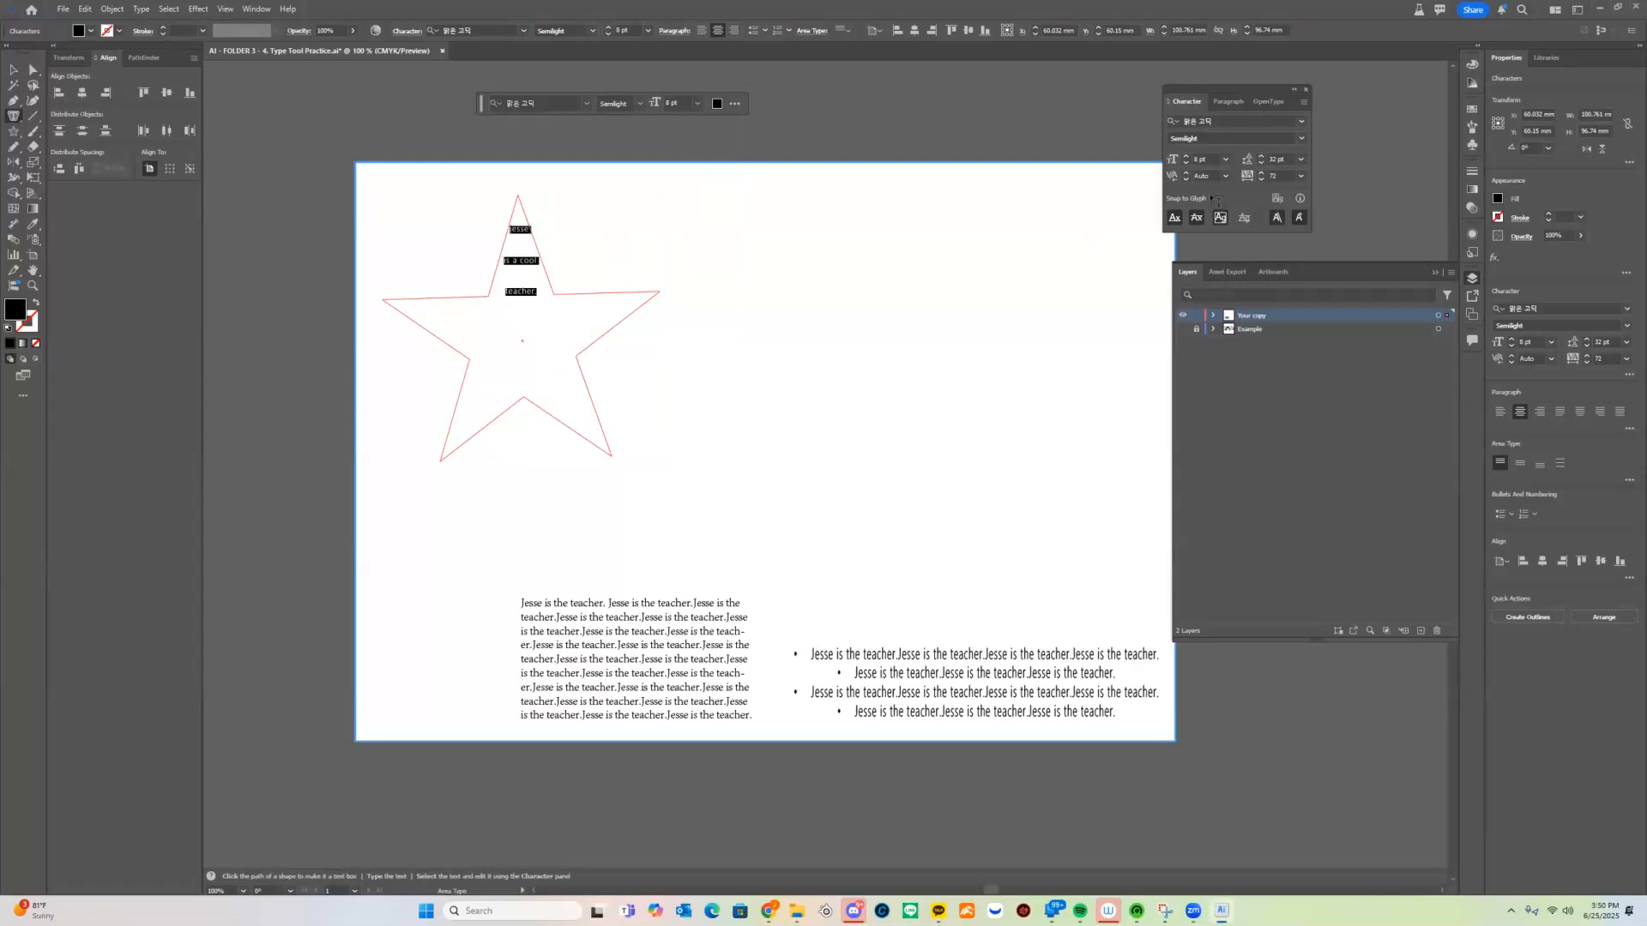
Reduce the star text's leading to 11 pt and repeat the sentence until it fills the star.
click(1263, 163)
click(1262, 163)
click(1263, 163)
click(1262, 163)
click(1263, 163)
click(1263, 163)
click(1263, 162)
click(1263, 163)
click(1263, 163)
click(1263, 163)
click(1263, 163)
click(1263, 163)
click(1263, 163)
click(1263, 163)
click(1263, 163)
key(Escape)
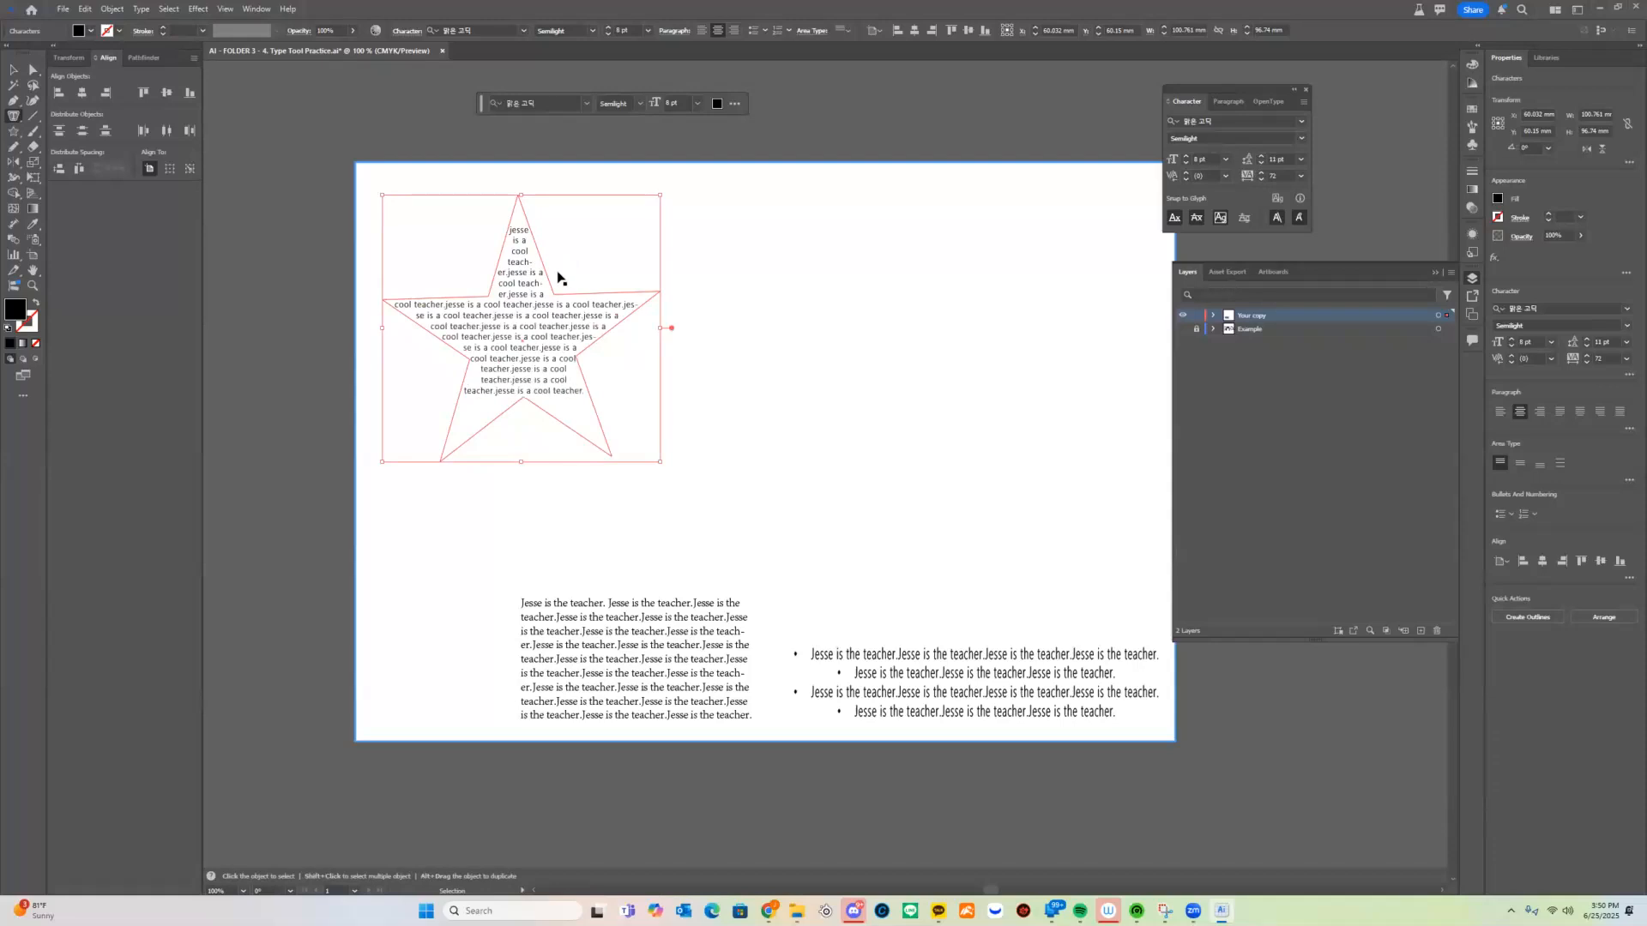
Move the star-shaped text slightly closer to the artboard's upper-left corner and deselect it.
click(866, 371)
drag(539, 336, 598, 312)
click(824, 355)
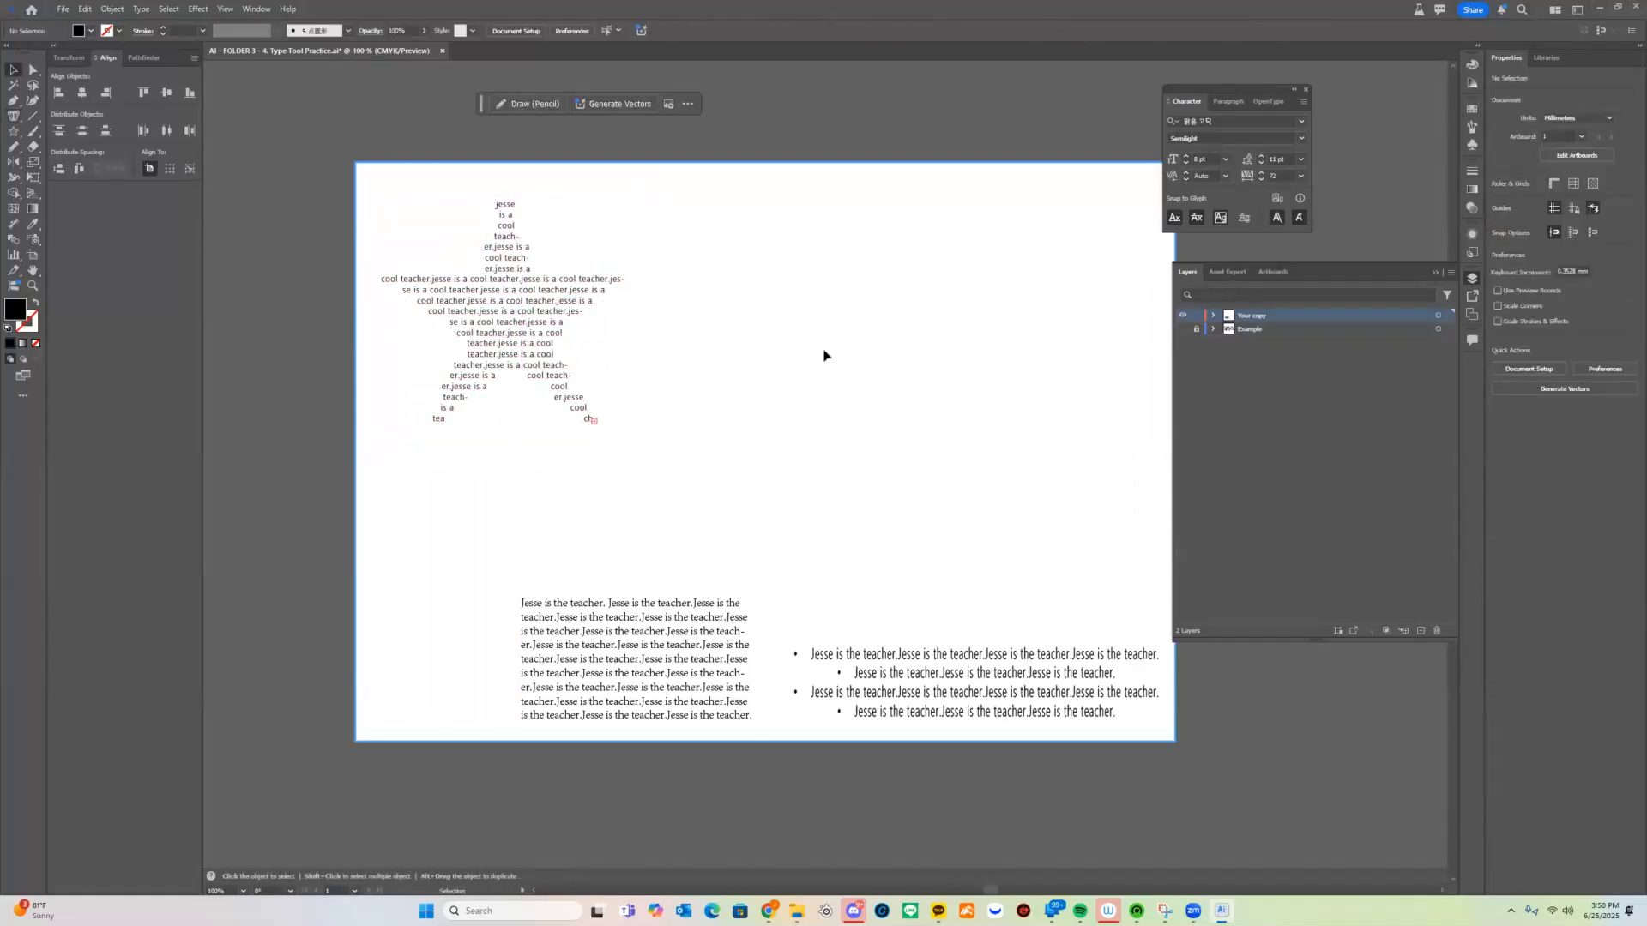
Draw a closed, curved peak shape beside the star text with the Pen tool, and give it no fill and a black stroke.
click(12, 100)
click(72, 103)
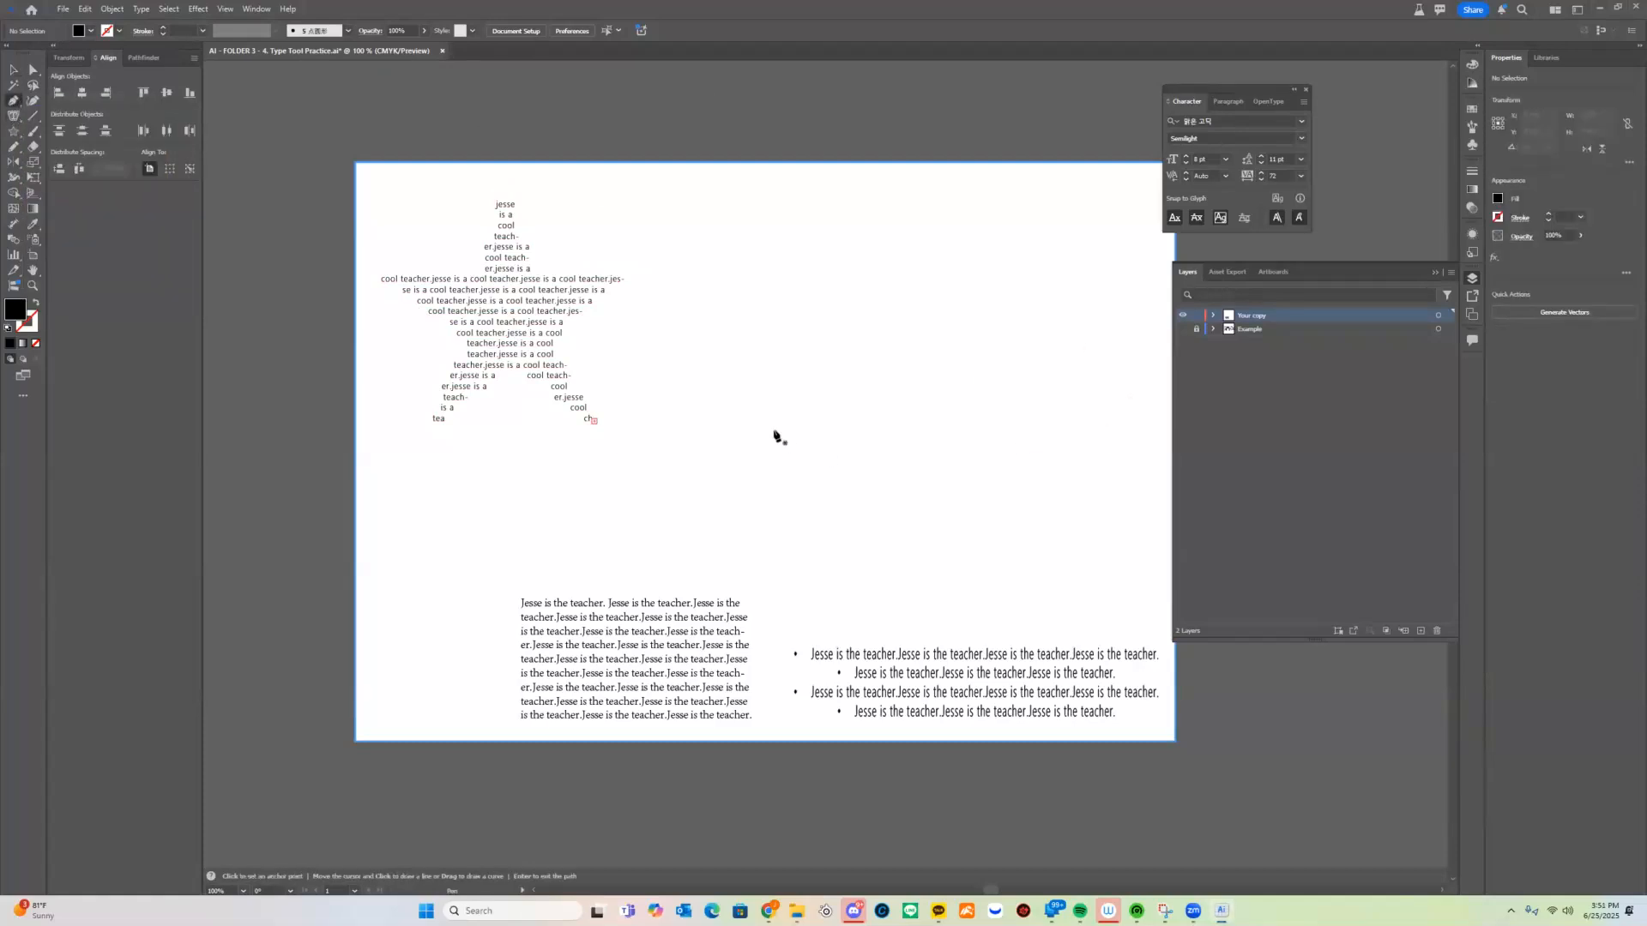
click(725, 360)
drag(934, 239, 985, 130)
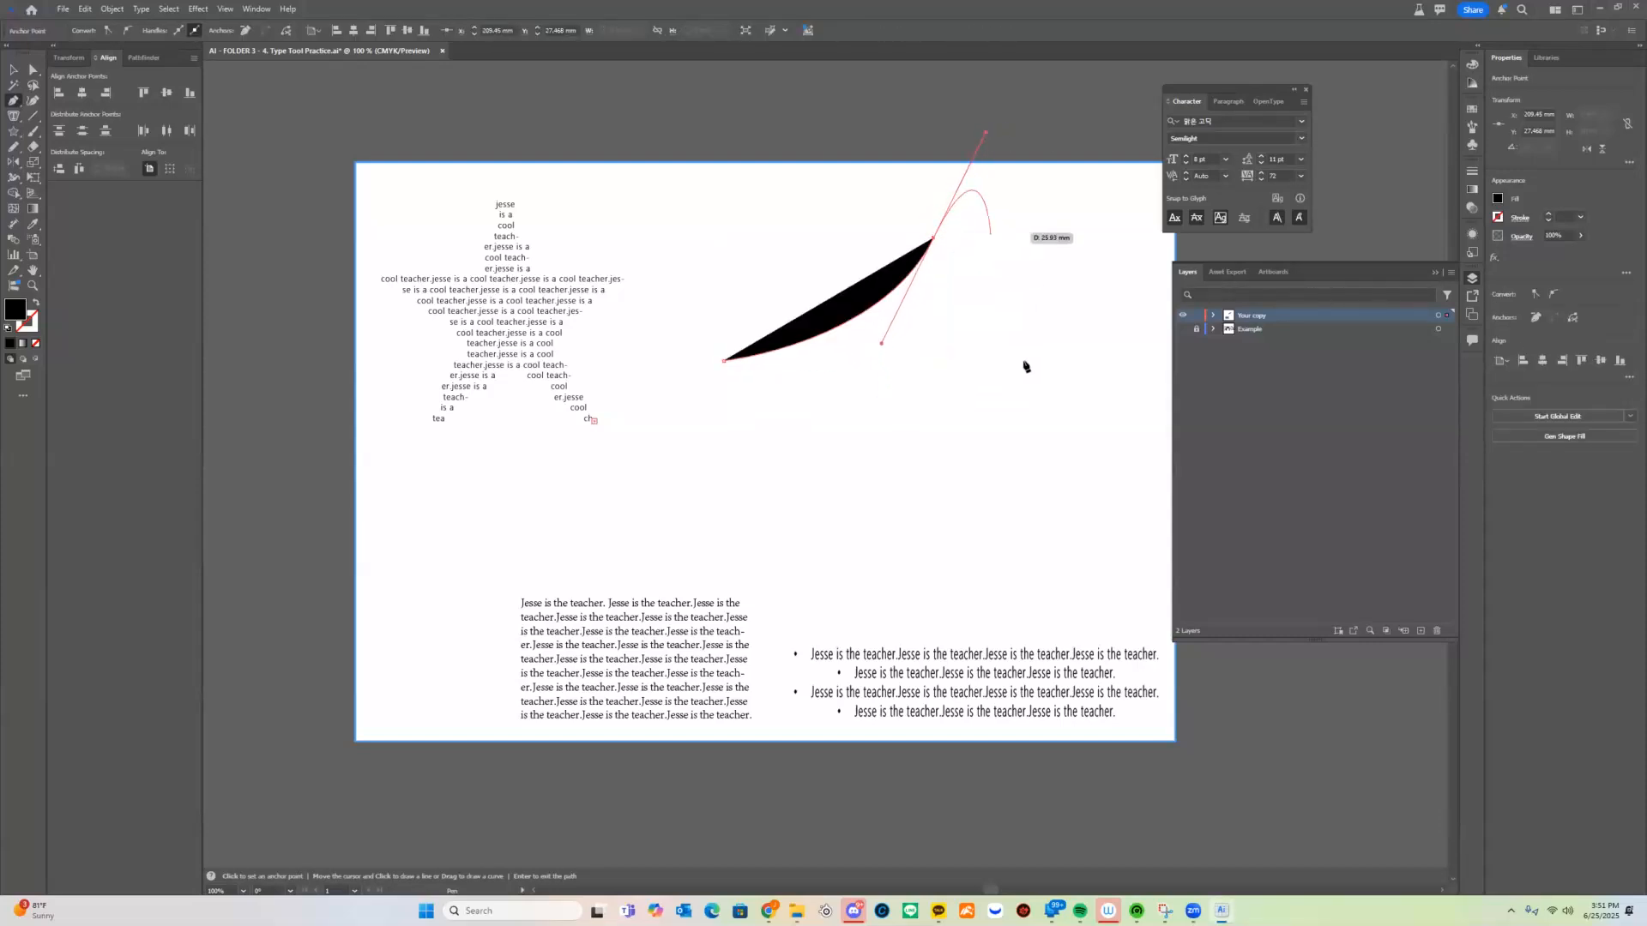
drag(1043, 358, 1163, 365)
click(1044, 358)
click(726, 361)
key(v)
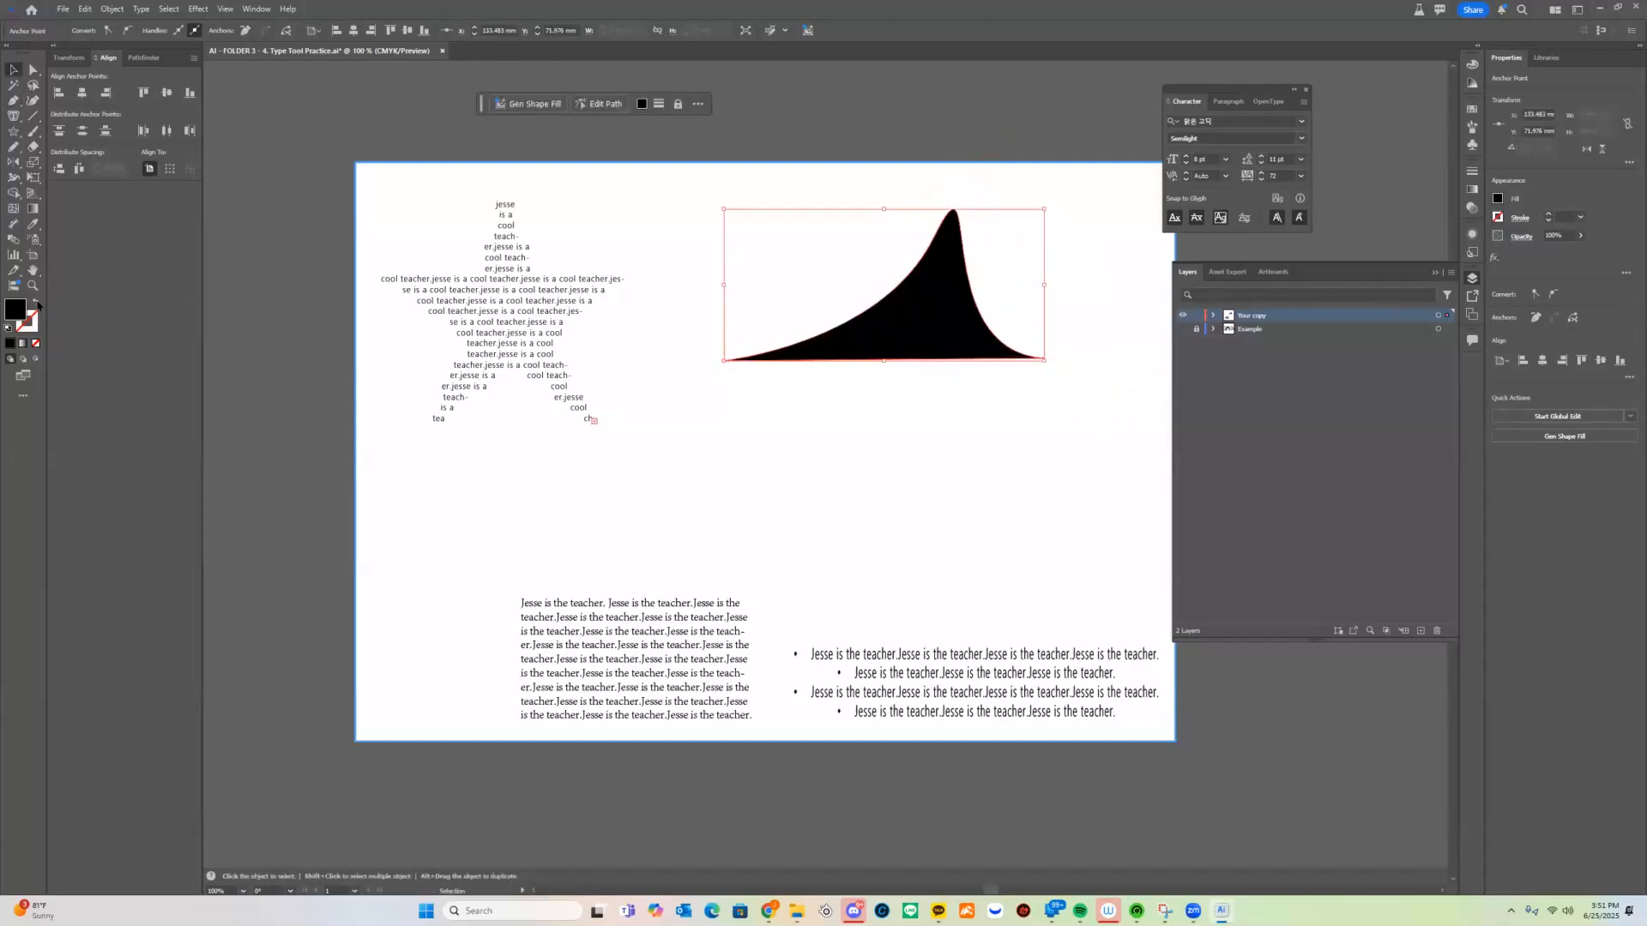
click(36, 303)
click(1108, 271)
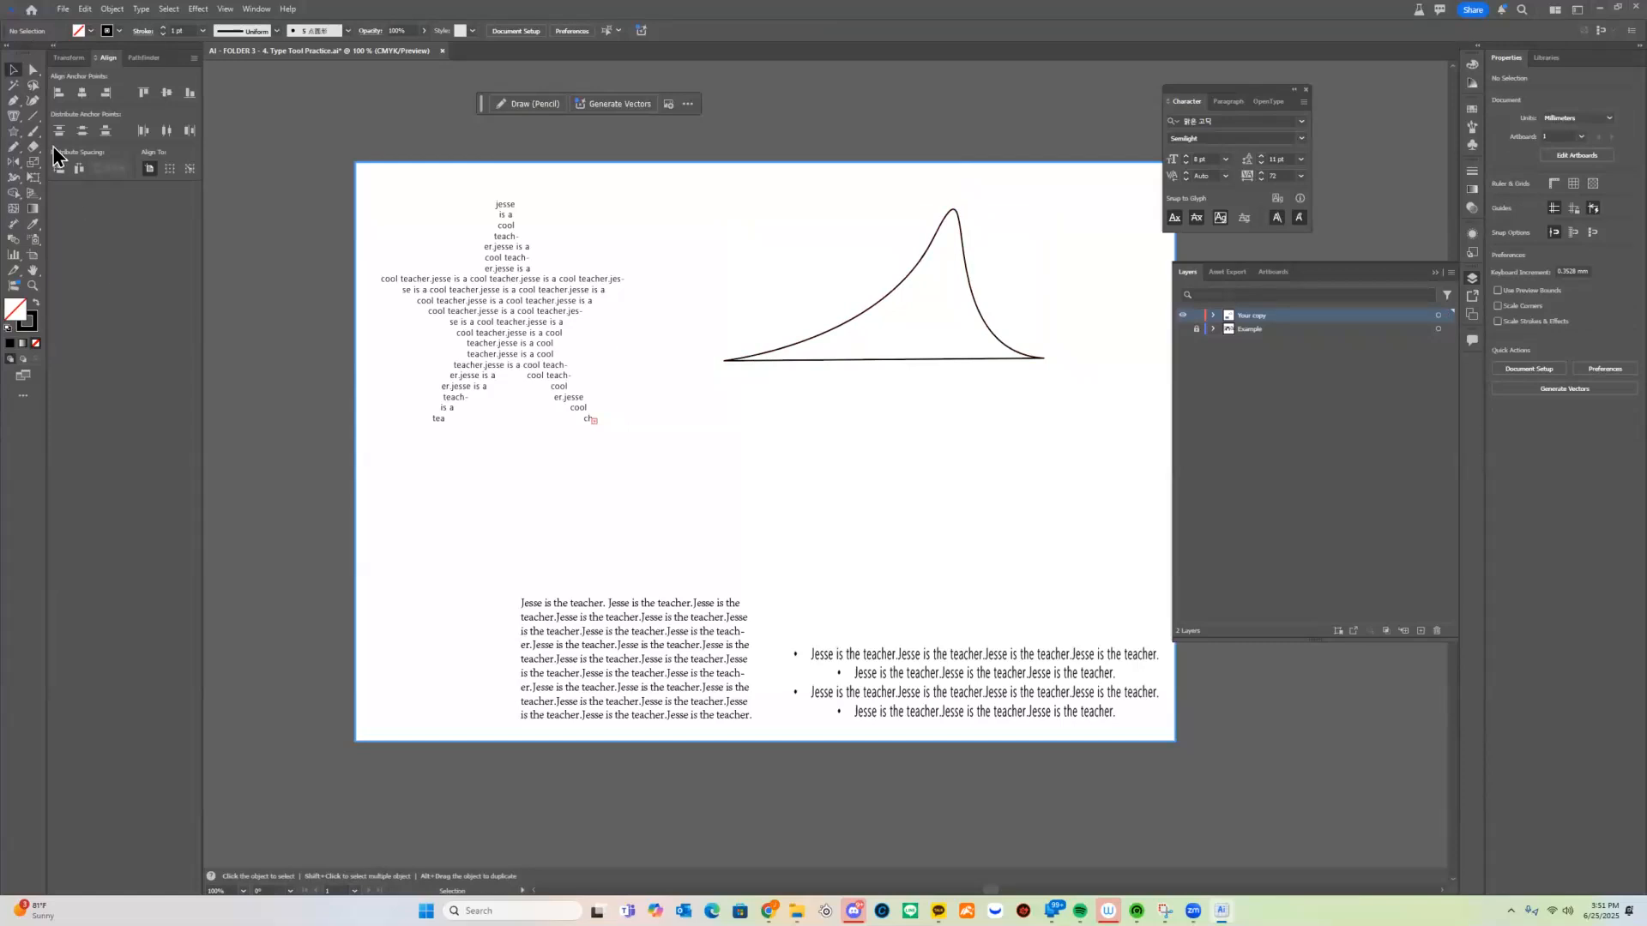
Turn the peak outline into a type path with the Type on a Path tool and clear its placeholder text.
click(20, 120)
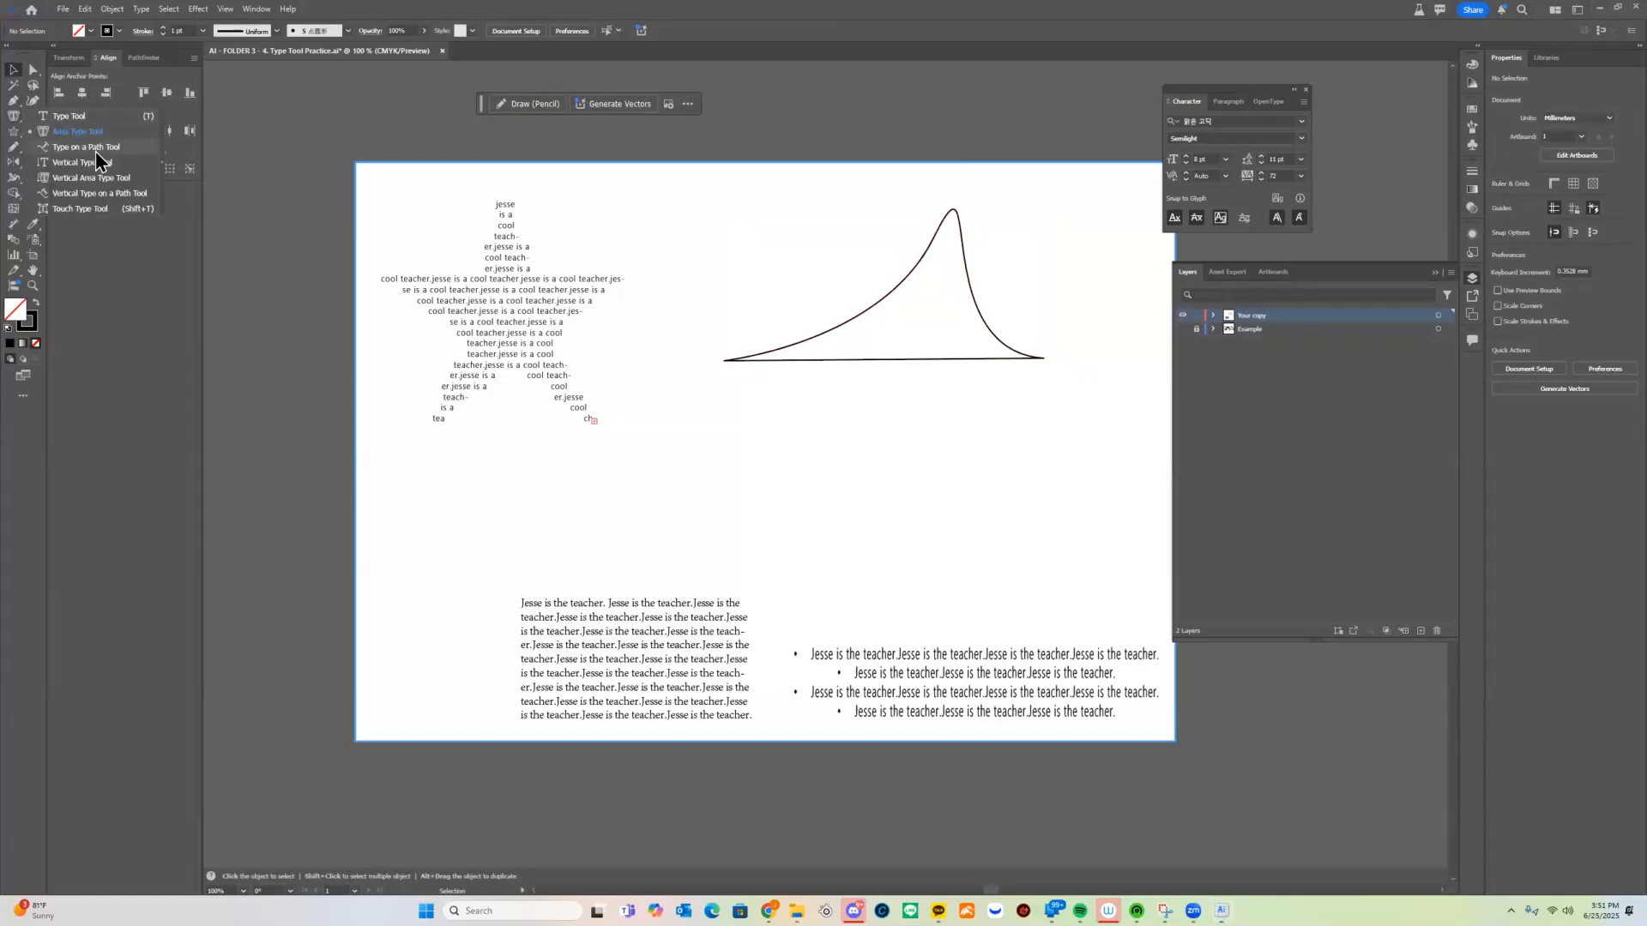
click(95, 149)
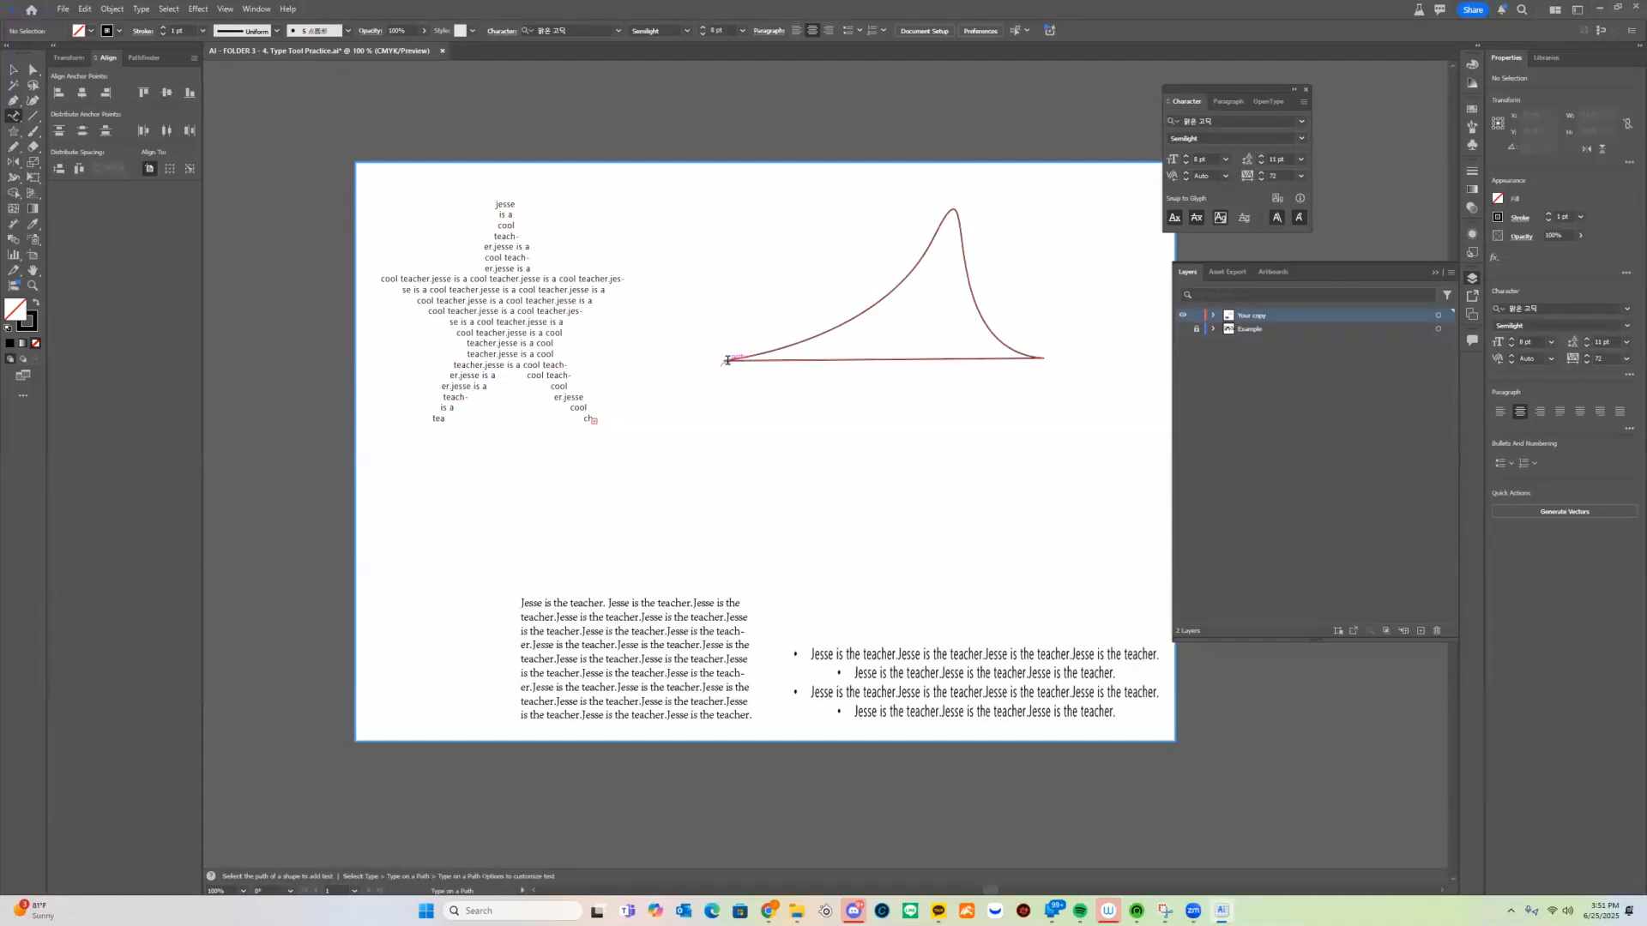
click(729, 360)
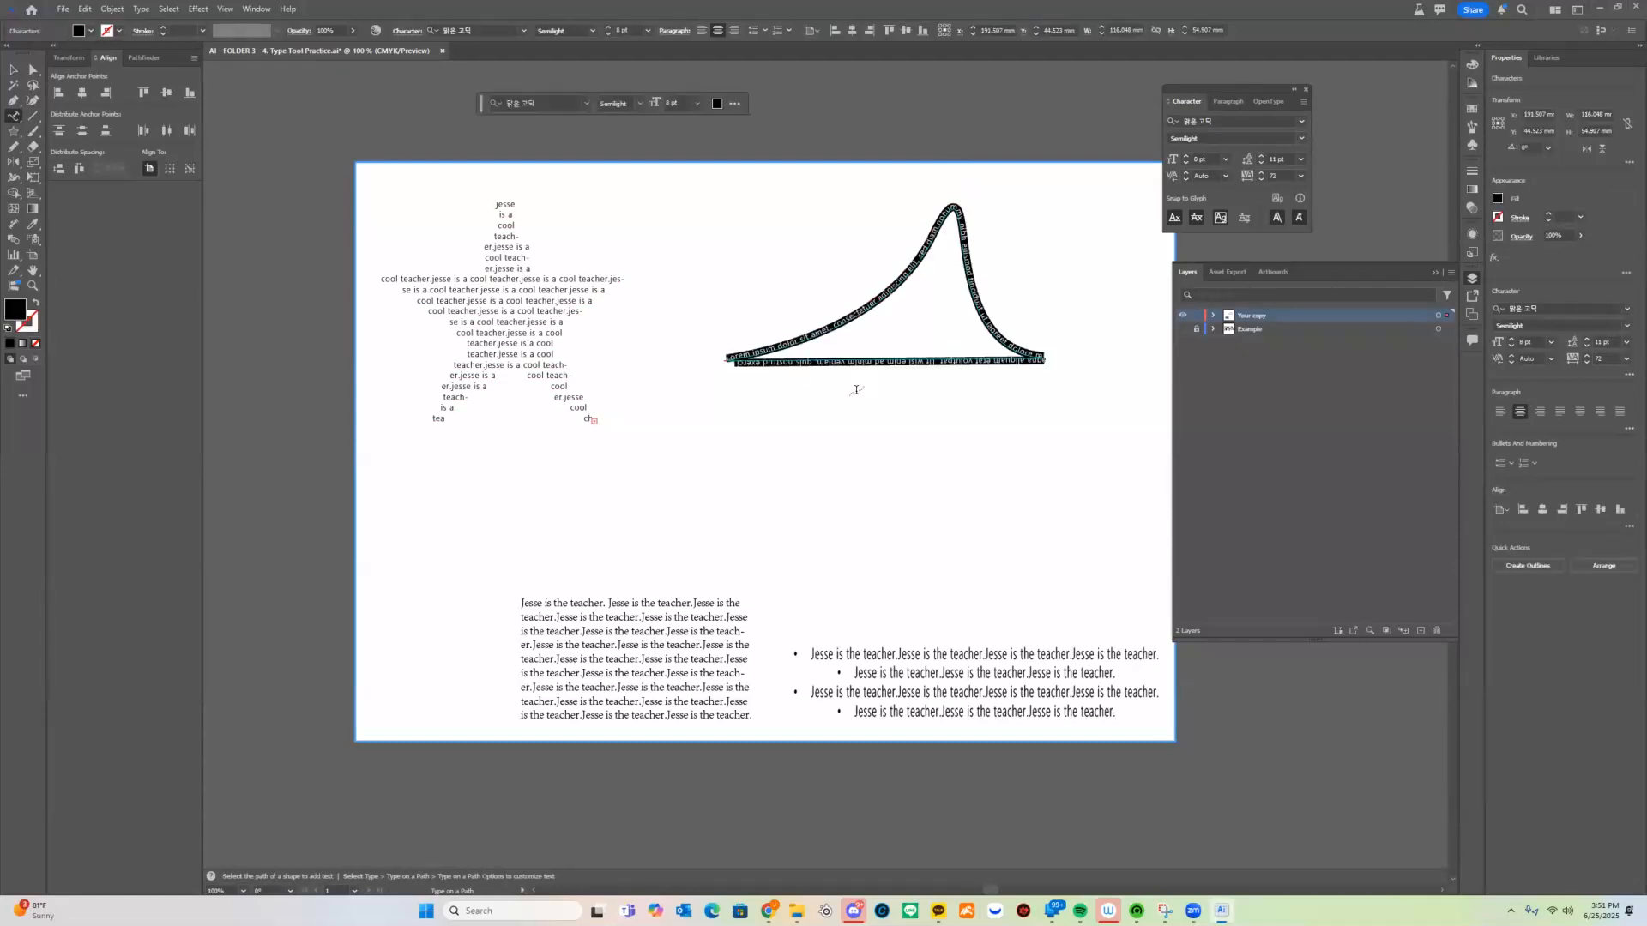
key(BackSpace)
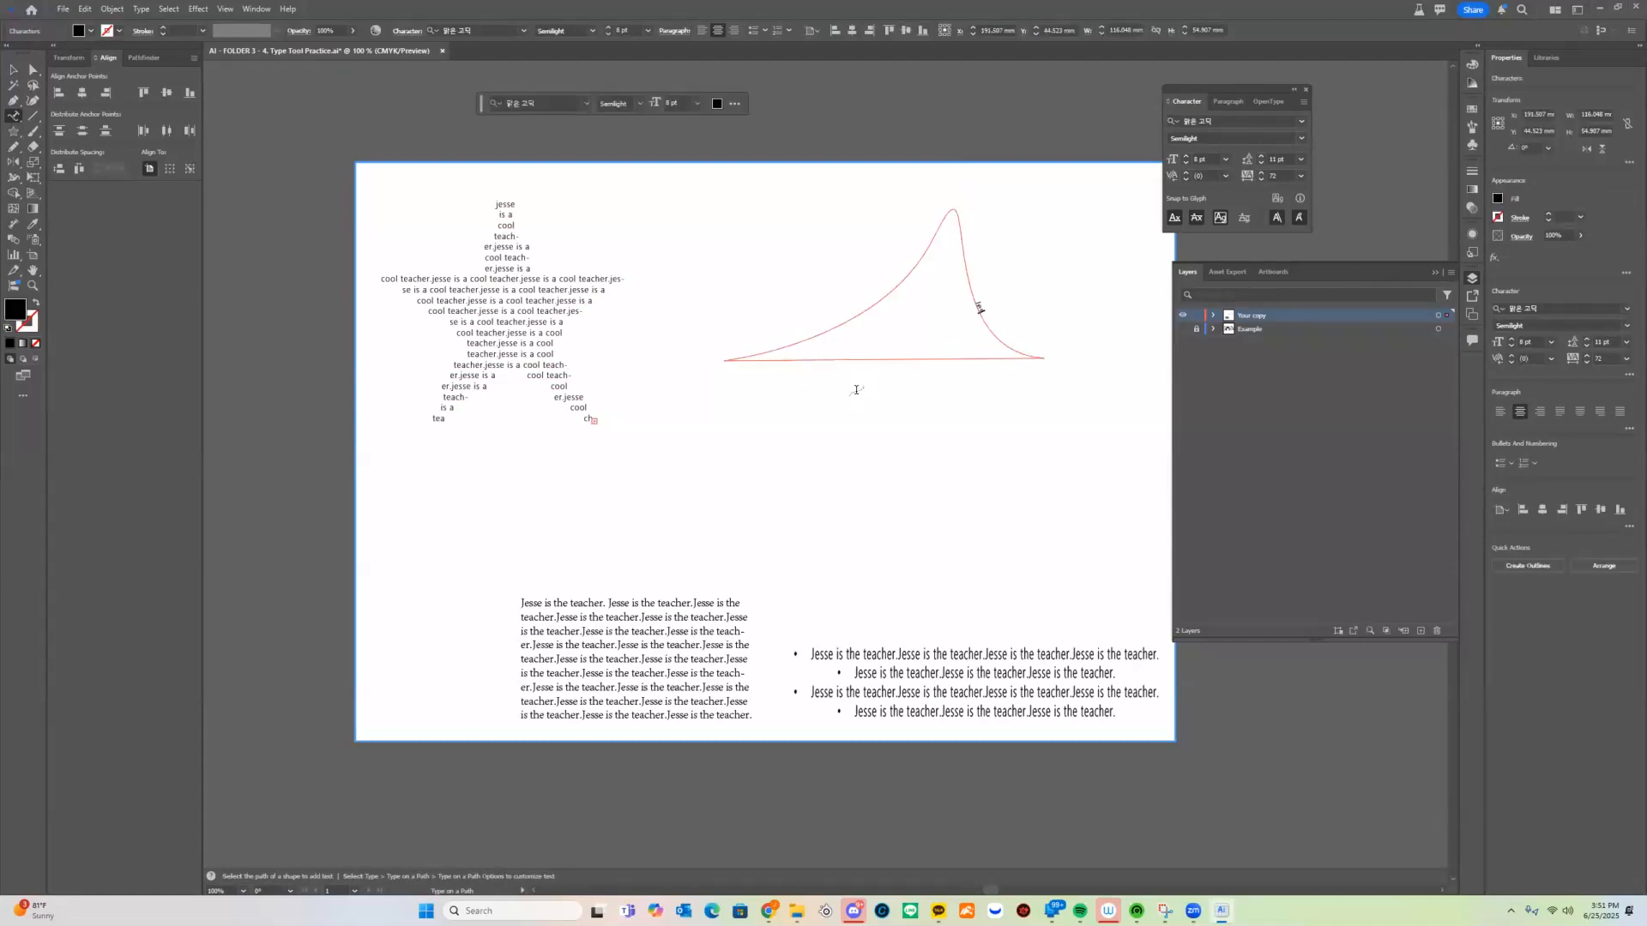
Fill the peak path with repeated copies of the cool-teacher sentence, and shift the path text slightly down and to the right.
text(Jesse is a cool teacher.)
key(ctrl+a)
key(ctrl+c)
key(ctrl+v)
key(ctrl+v)
key(ctrl+v)
key(ctrl+v)
key(ctrl+v)
key(ctrl+v)
key(ctrl+v)
key(ctrl+v)
key(ctrl+v)
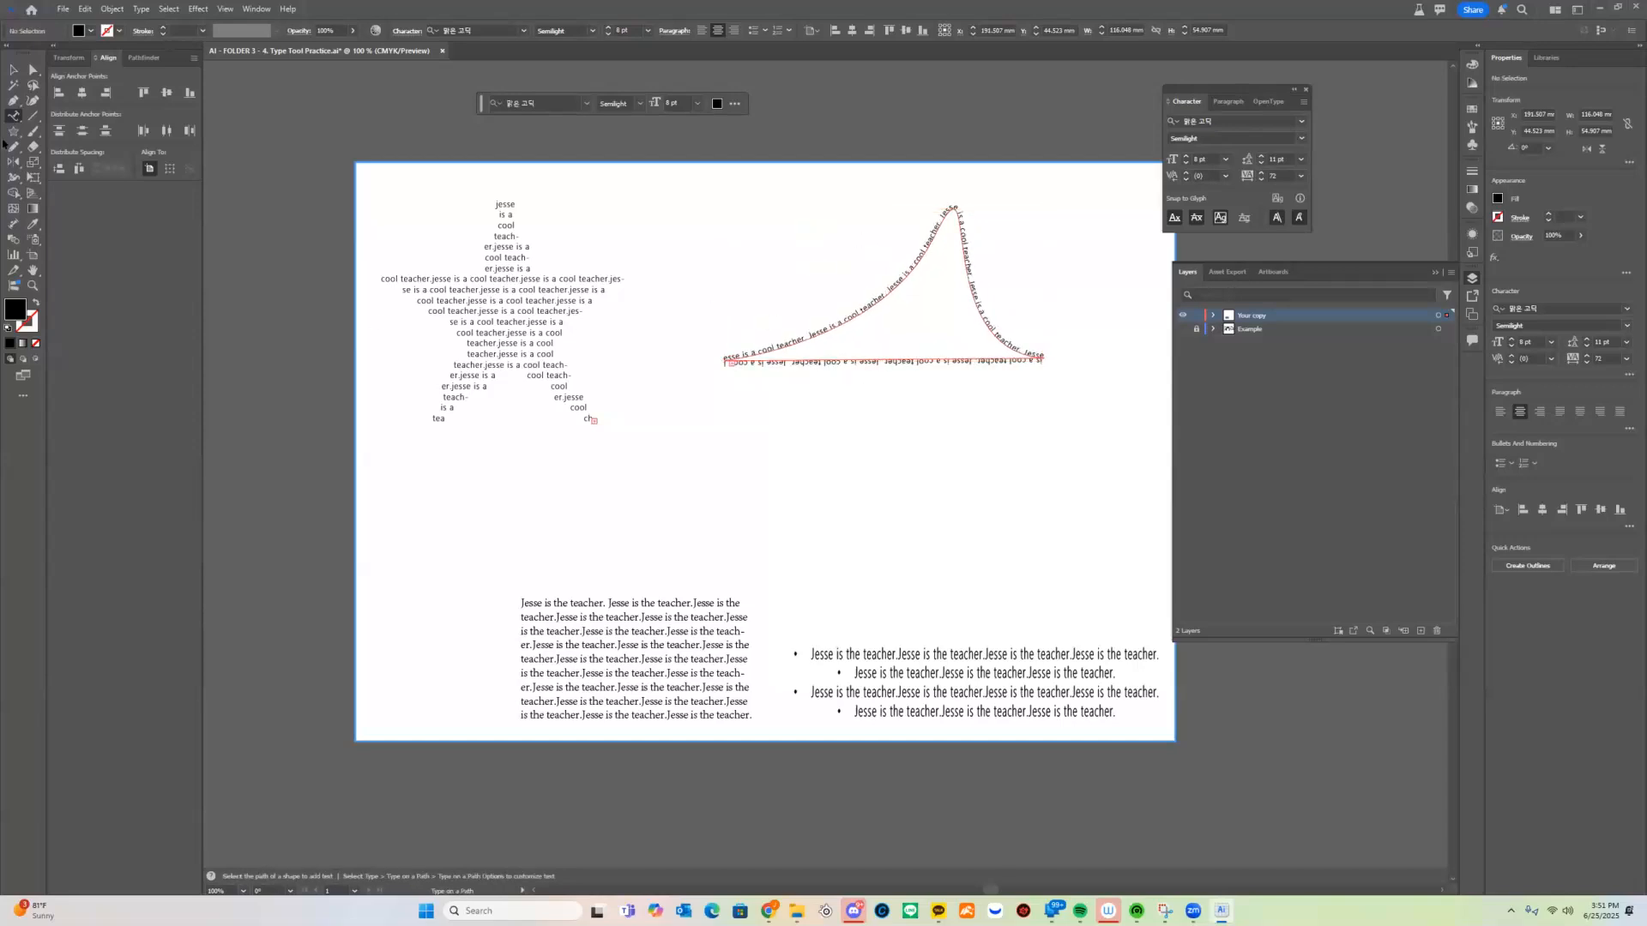
click(21, 76)
mouse_move(994, 336)
mouse_down()
mouse_move(940, 324)
mouse_move(1008, 359)
mouse_up()
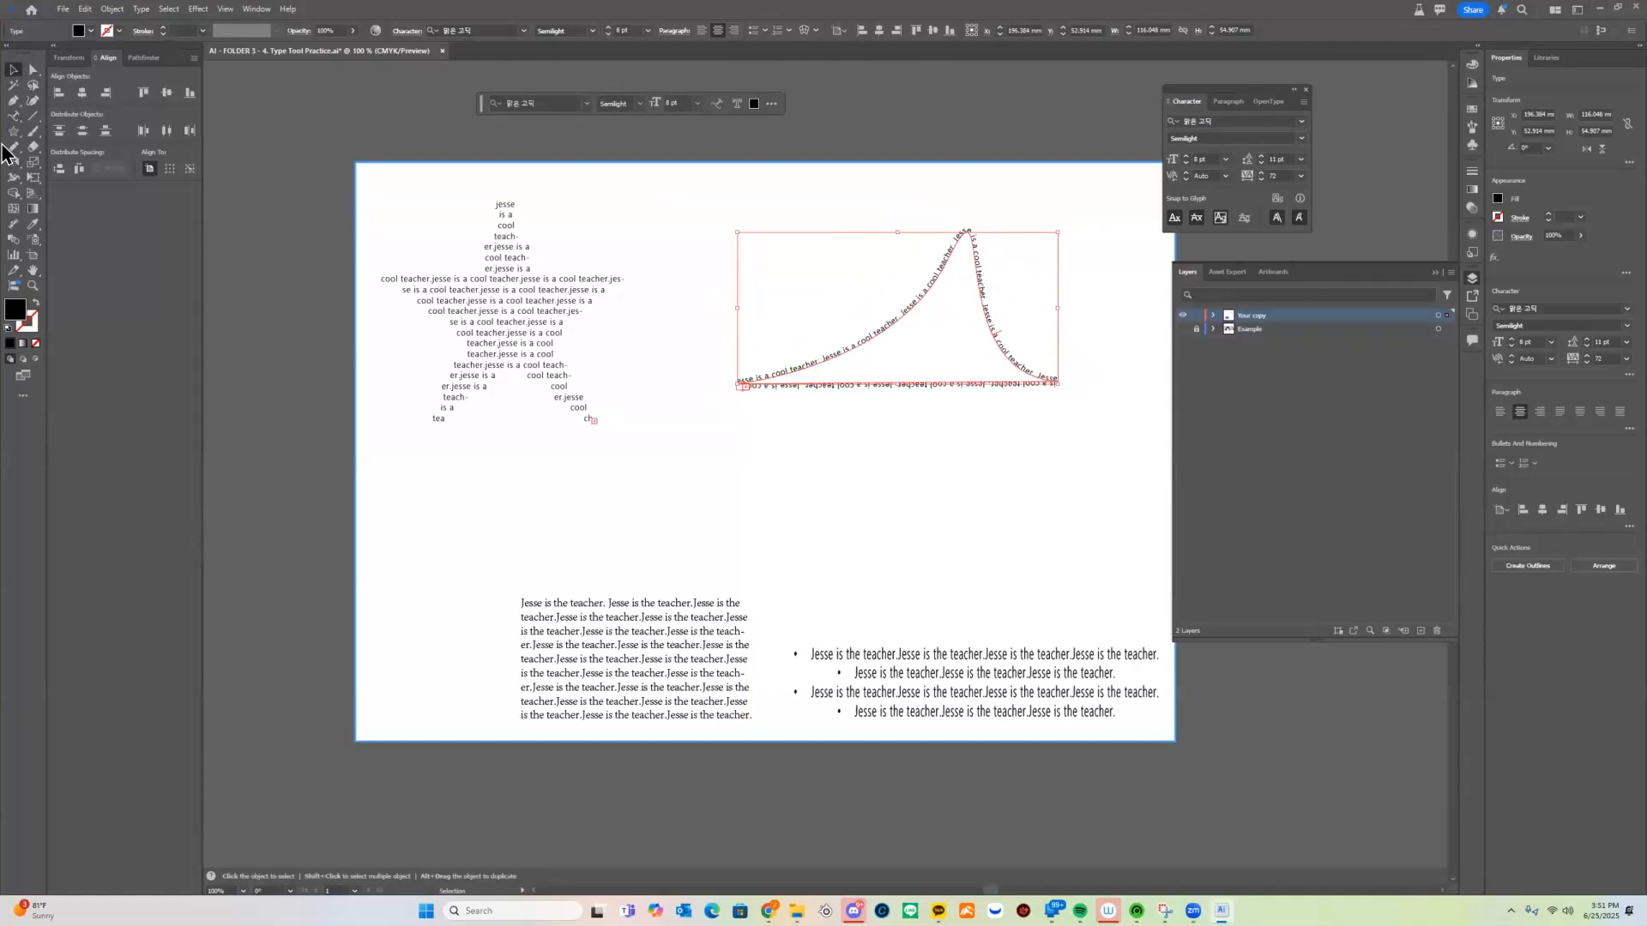
Draw a Vertical Type frame about 44 mm wide and 114 mm high beside the star, and replace its placeholder with the cool-teacher sentence.
drag(13, 116, 107, 140)
drag(14, 115, 90, 163)
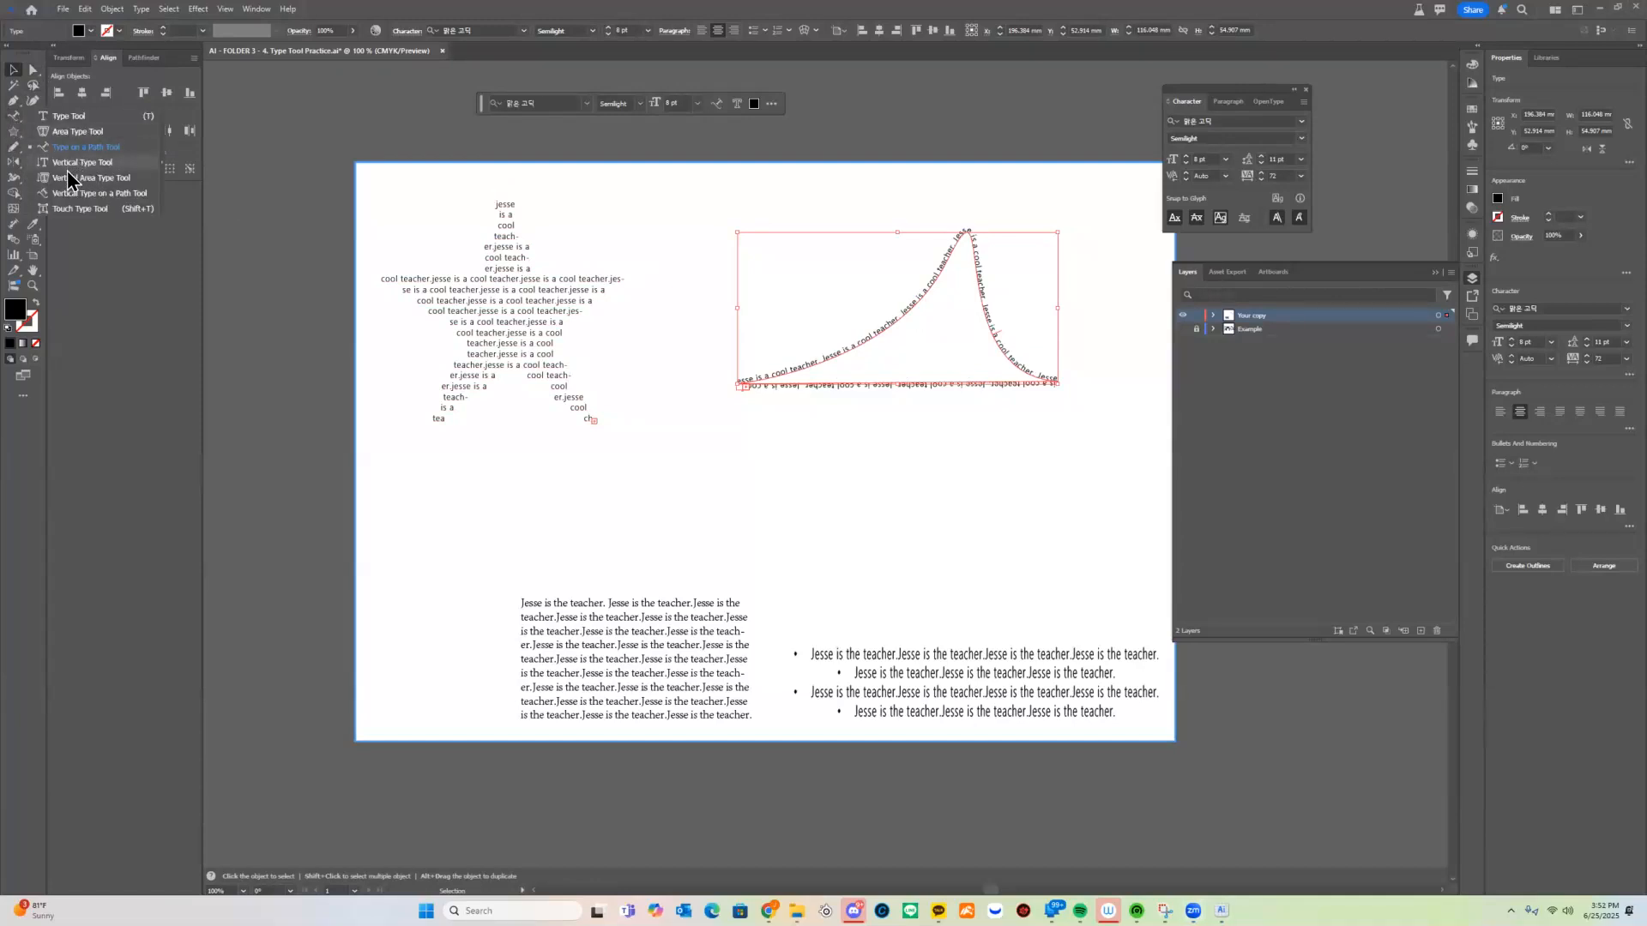
click(69, 170)
drag(648, 206, 768, 518)
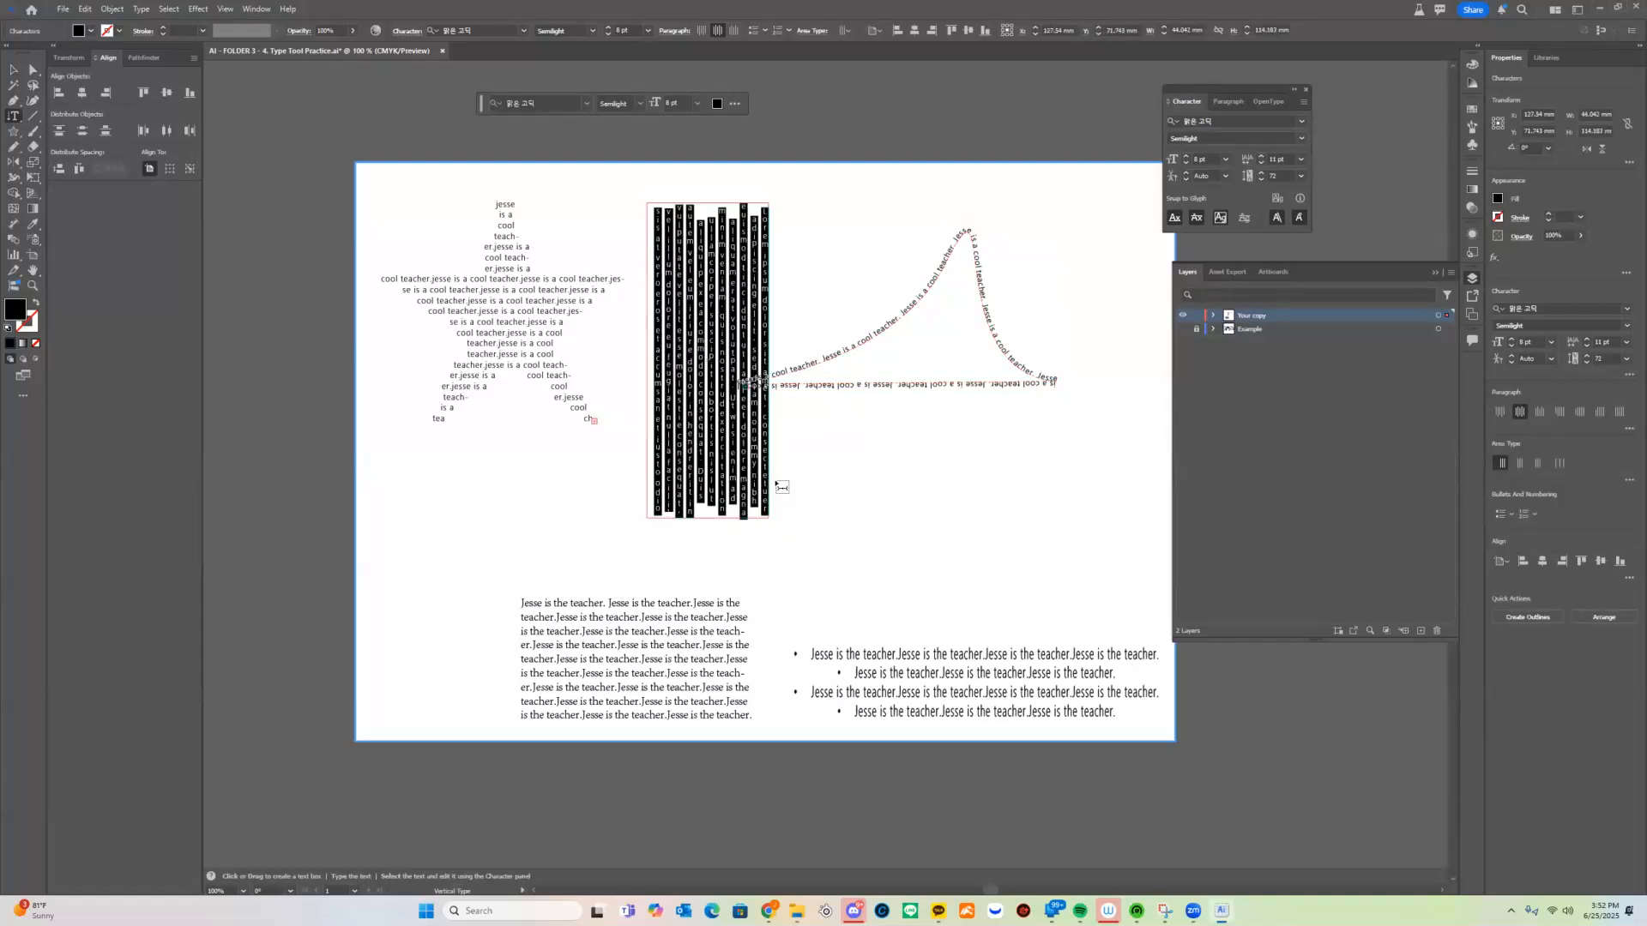
key(BackSpace)
text(Jesse is a cool teacher)
Align the vertical text to the top of its frame and repeat the sentence over several columns.
key(ctrl+a)
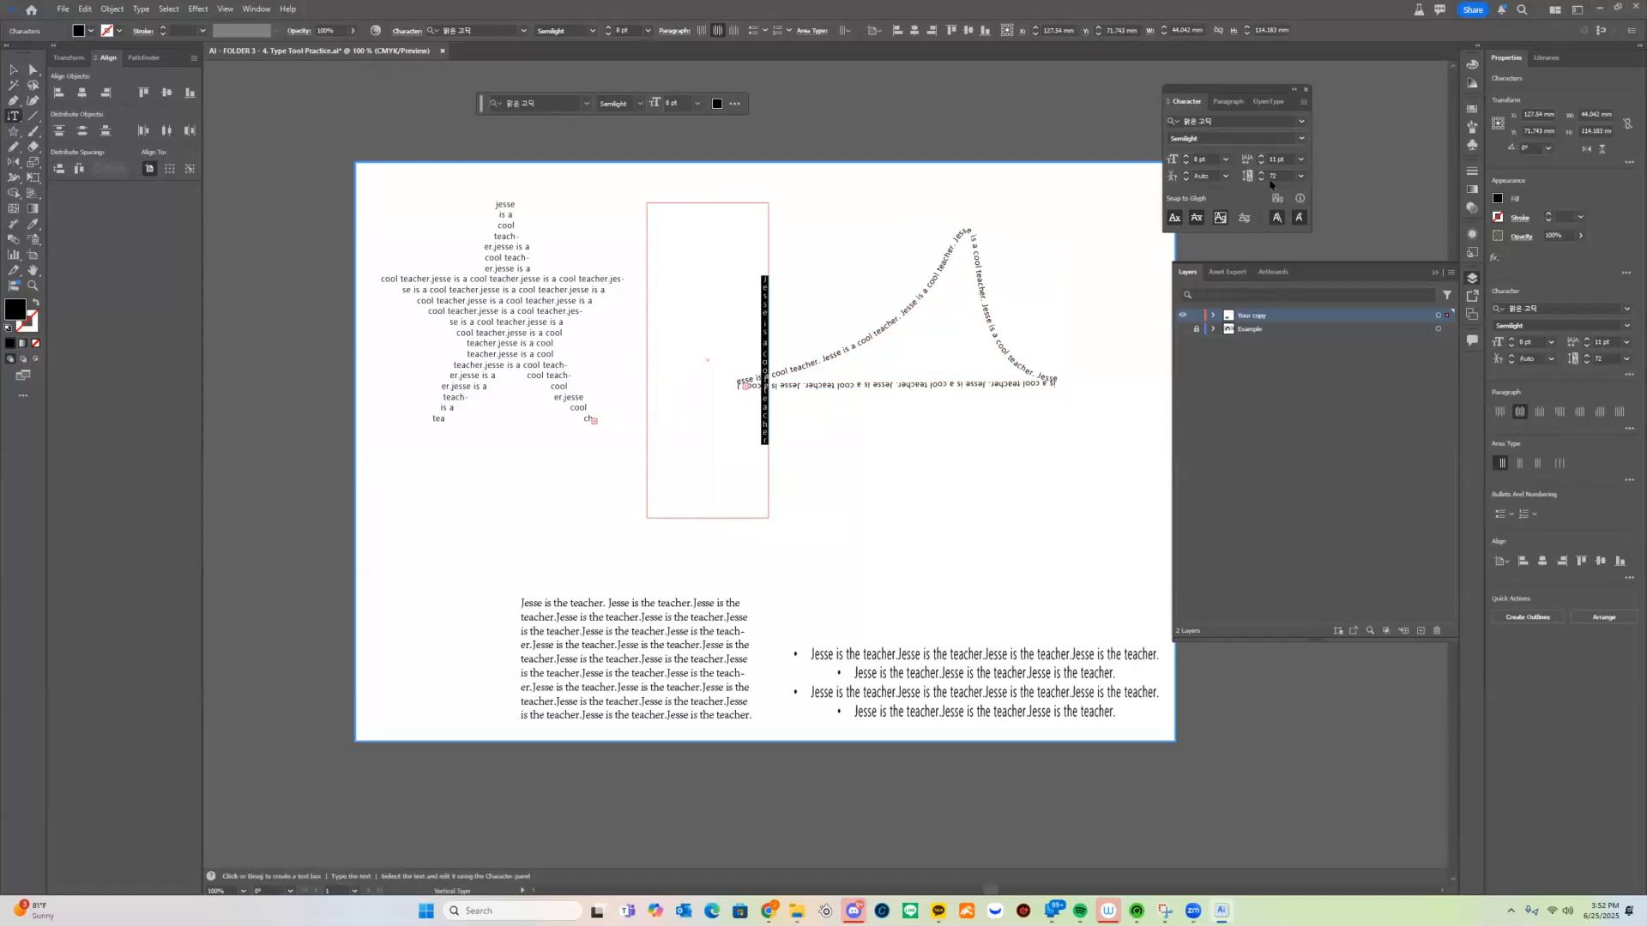
click(1499, 412)
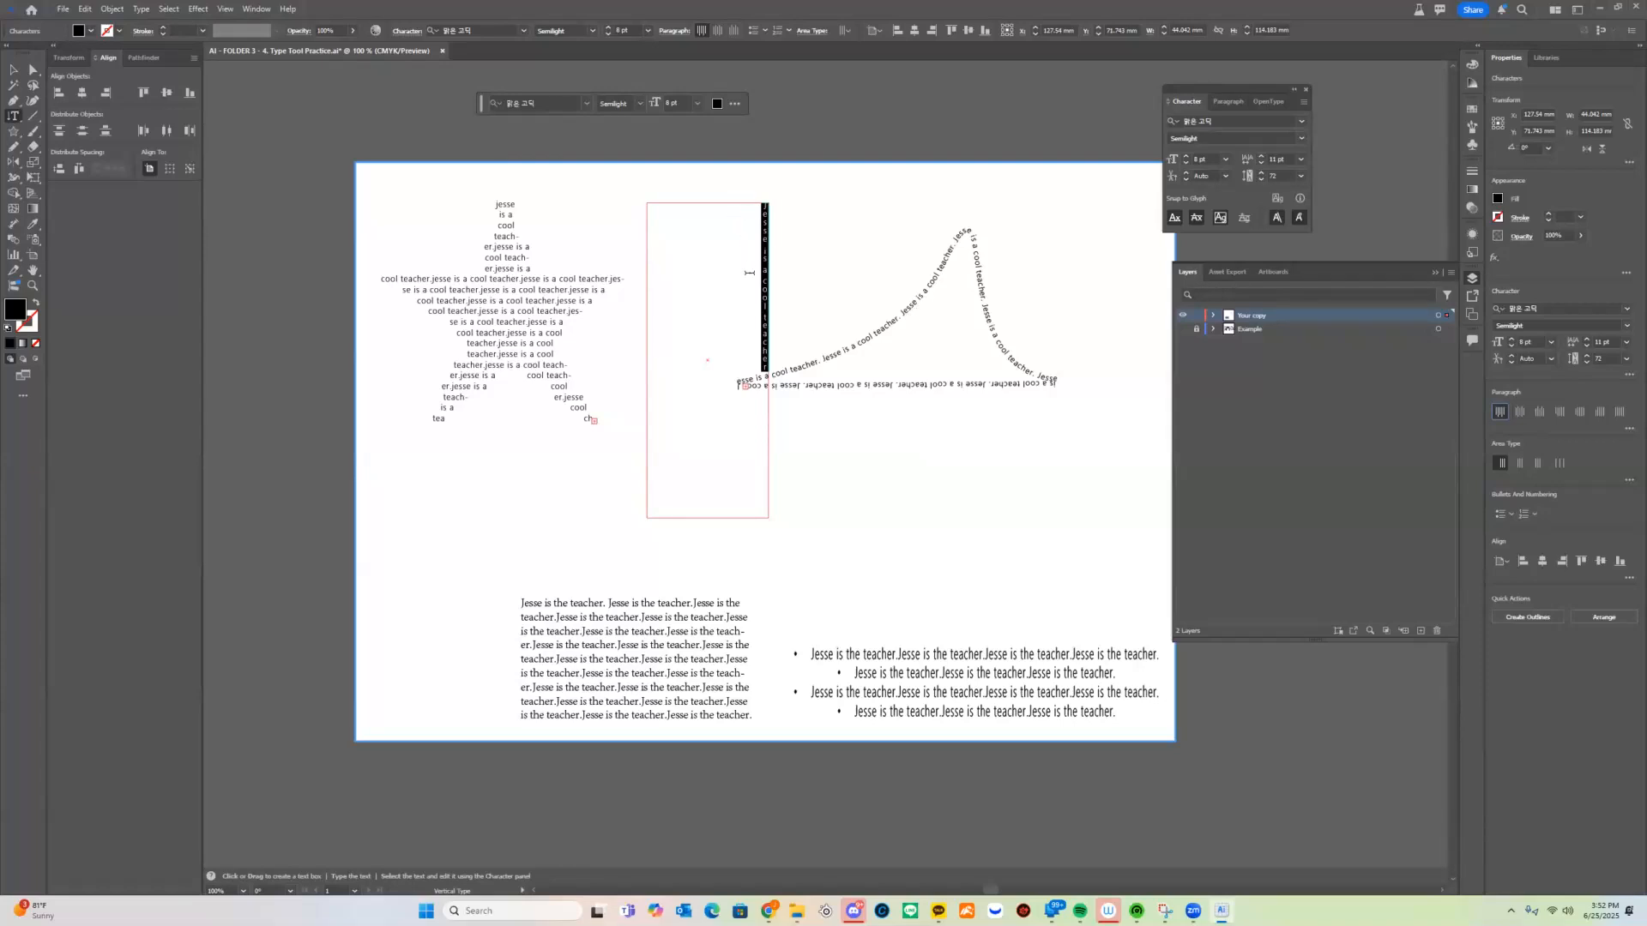
key(Escape)
key(ctrl+v)
key(ctrl+v)
key(ctrl+v)
key(ctrl+v)
key(ctrl+v)
key(ctrl+v)
key(ctrl+v)
key(ctrl+v)
key(ctrl+v)
key(ctrl+v)
key(ctrl+v)
key(ctrl+v)
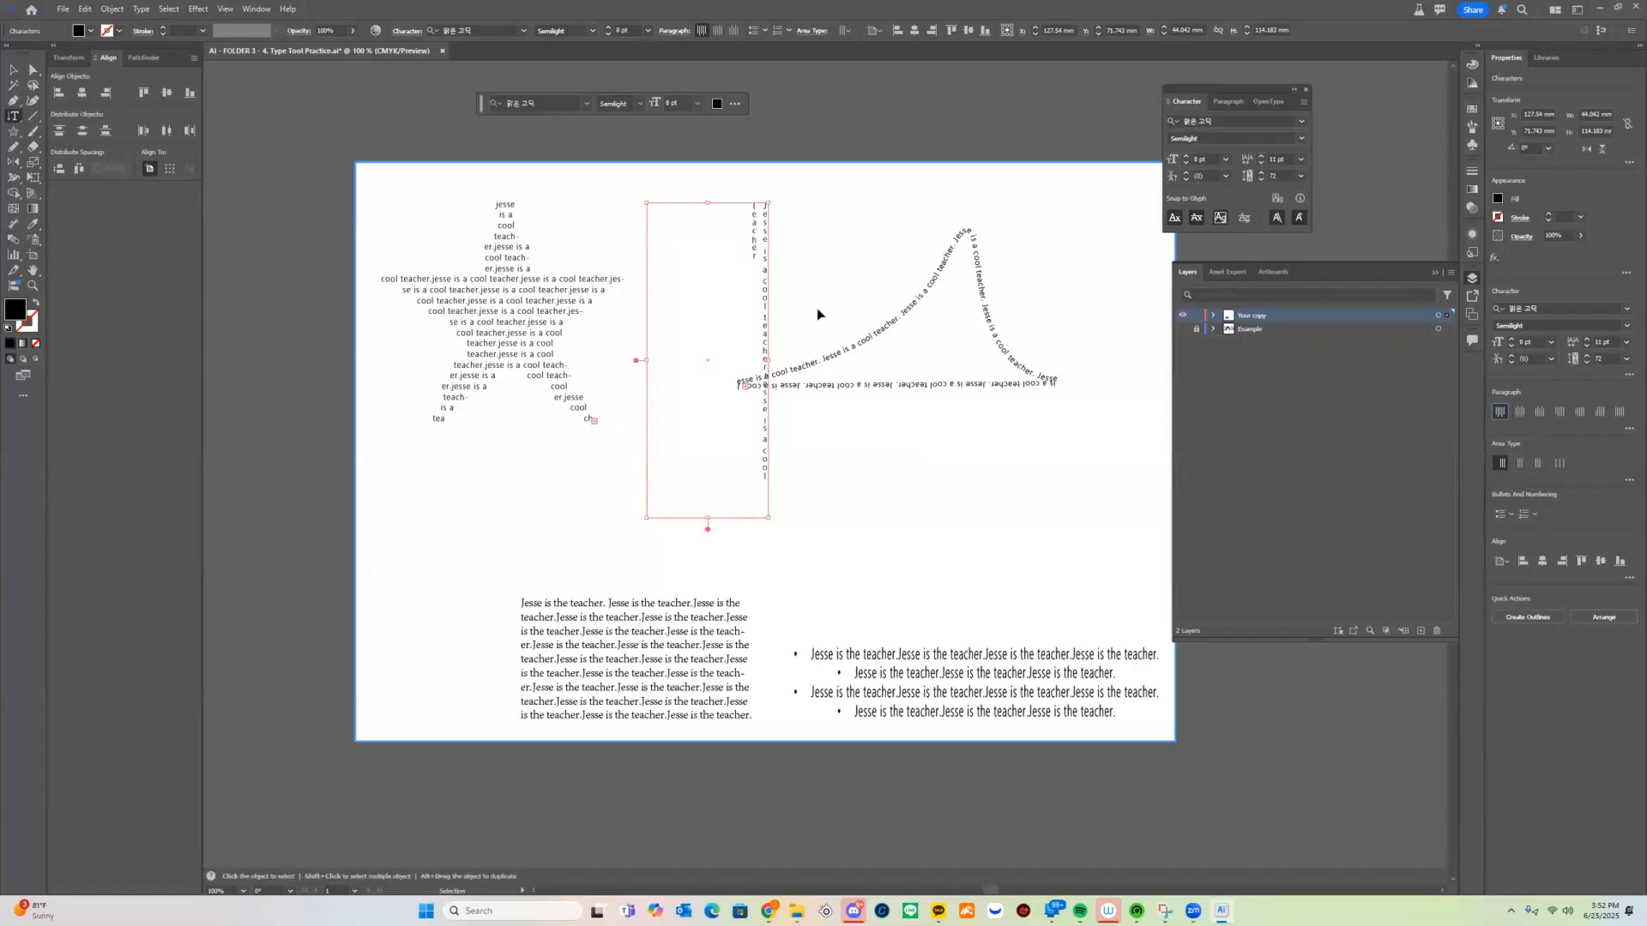
key(ctrl+v)
key(ctrl+v)
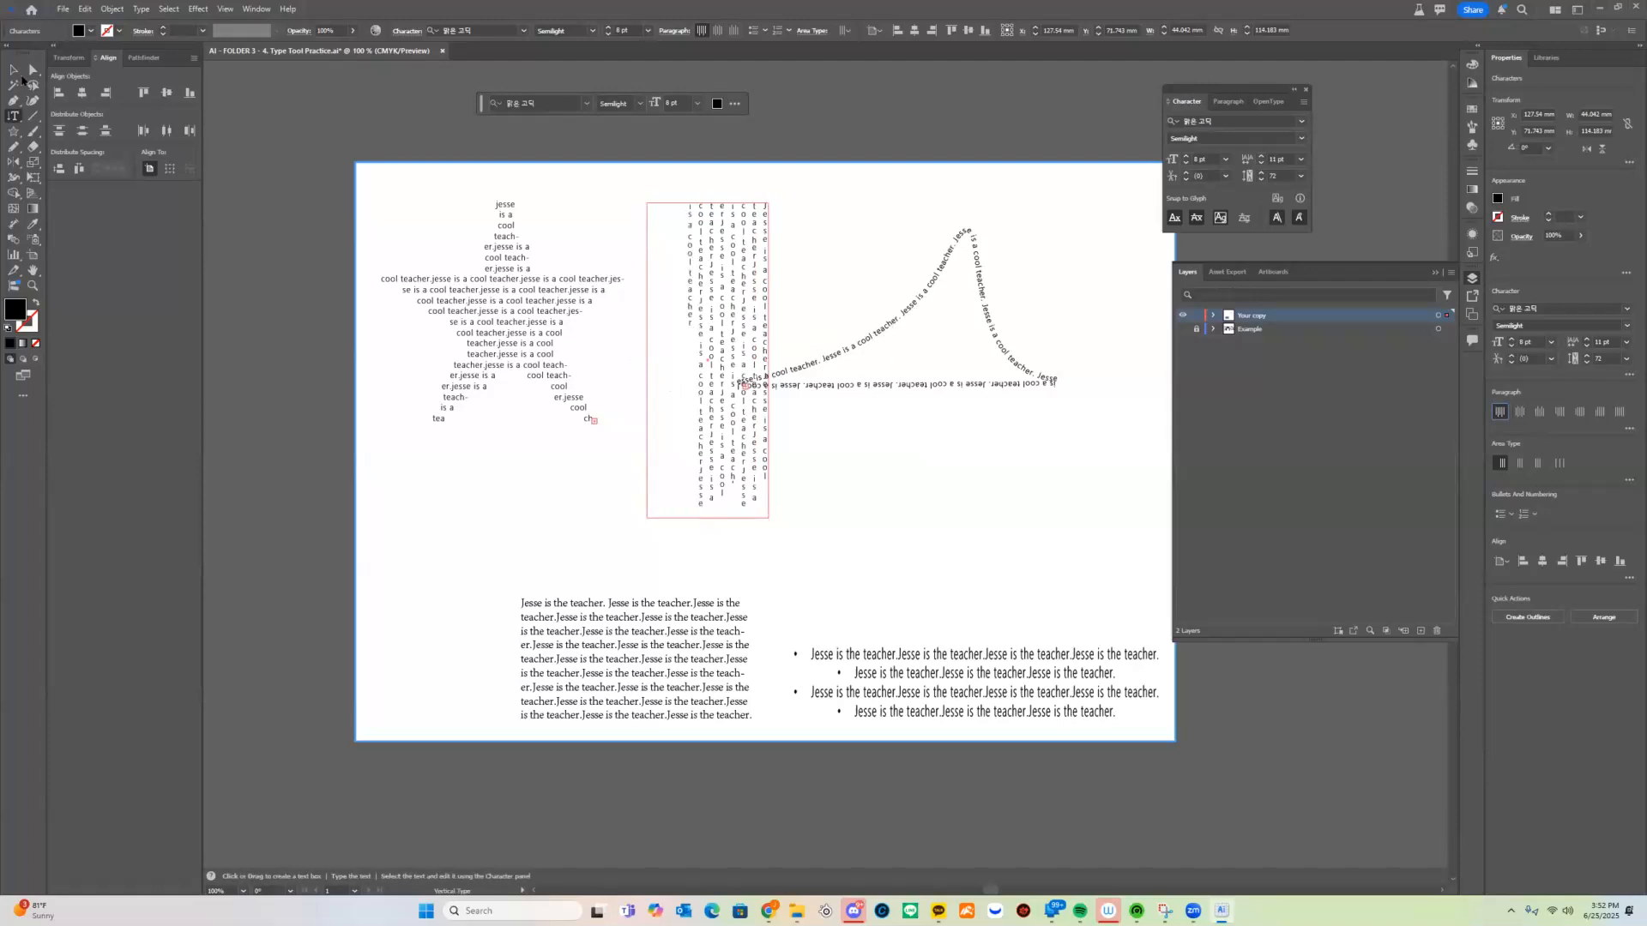
Move the peak-shaped path text toward the artboard's upper-right corner, clear of the vertical text block.
key(Escape)
drag(941, 304, 1064, 257)
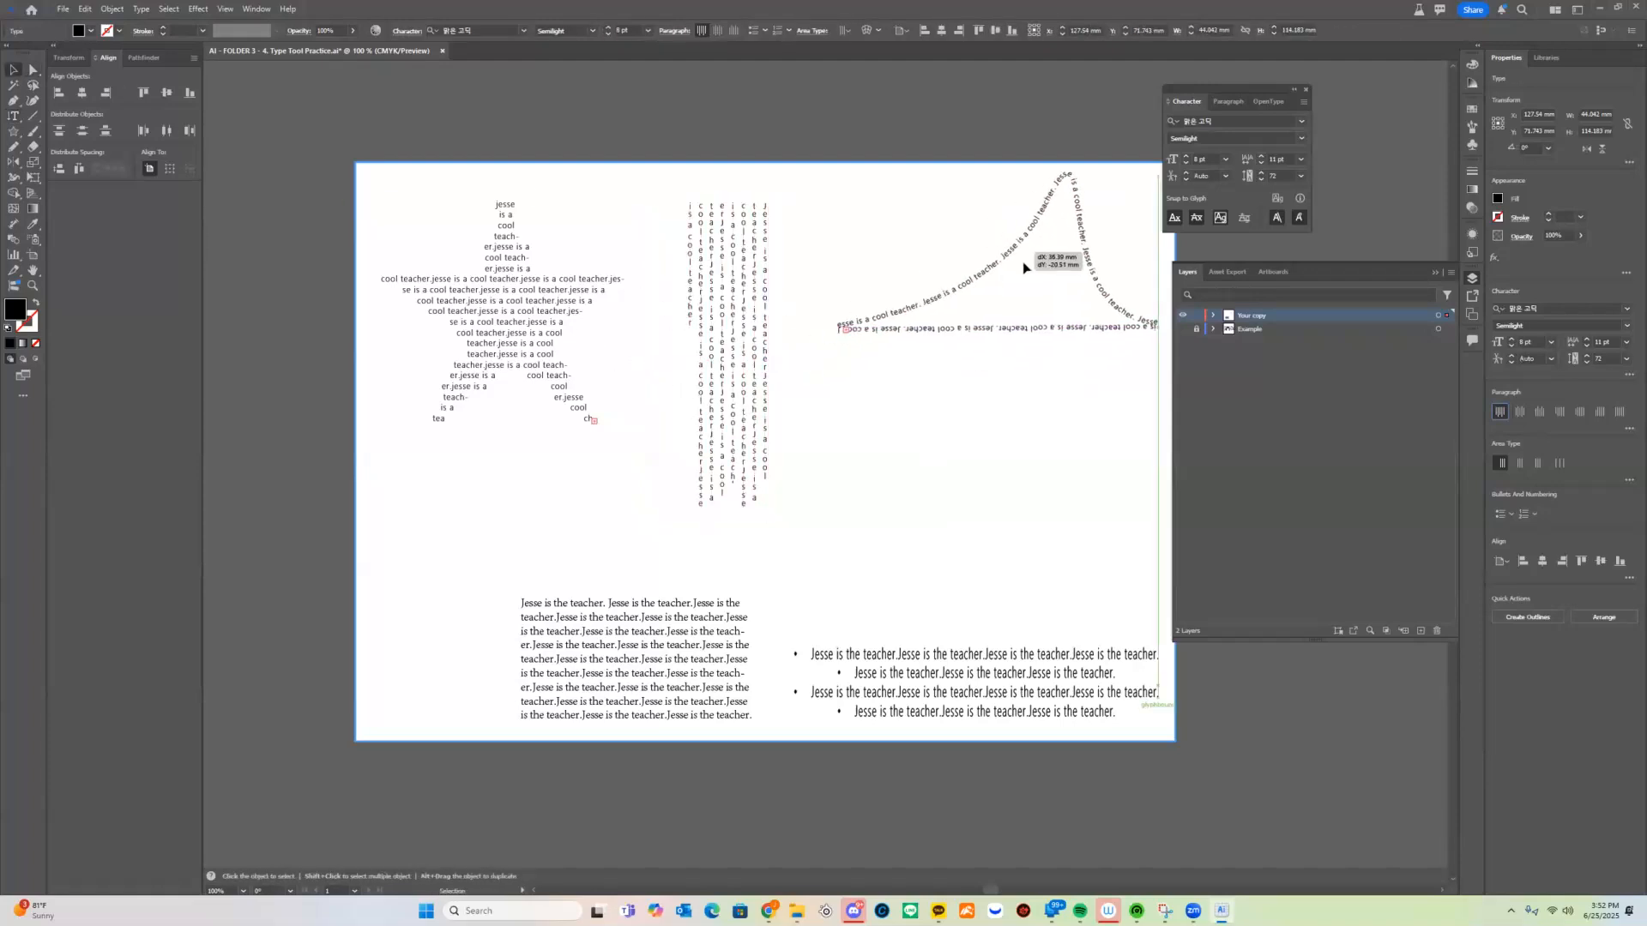
click(701, 277)
Draw a horizontal ellipse about 91 by 47 mm below the peak text and convert it to a vertical type area.
drag(17, 137, 95, 176)
drag(864, 449, 1084, 549)
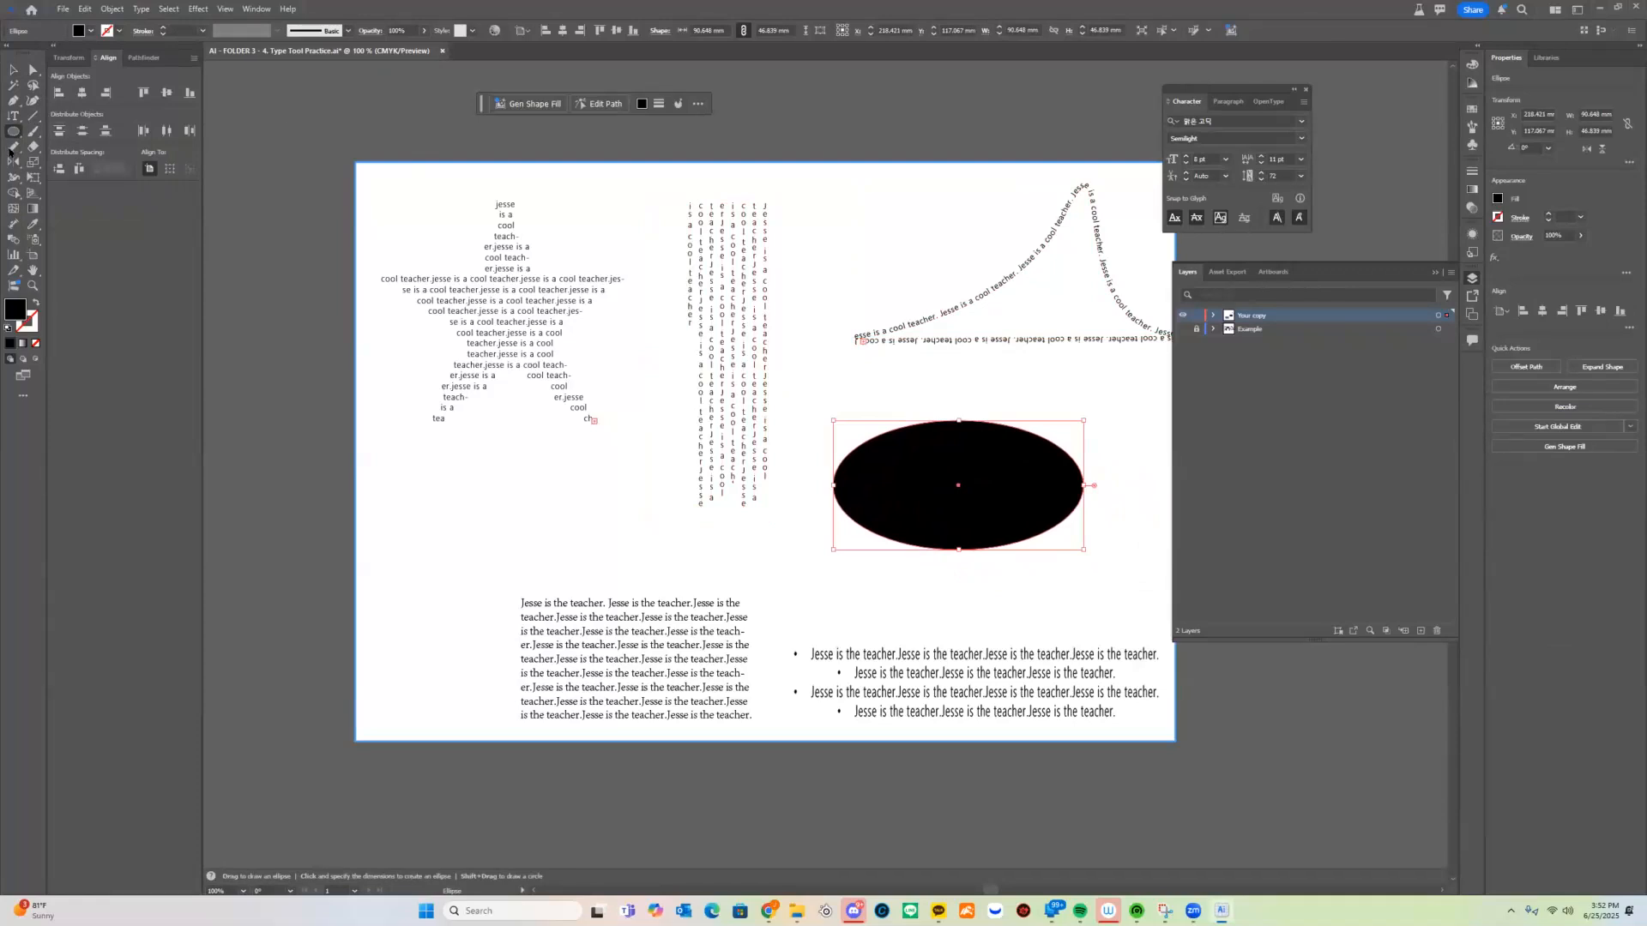
drag(14, 133, 103, 182)
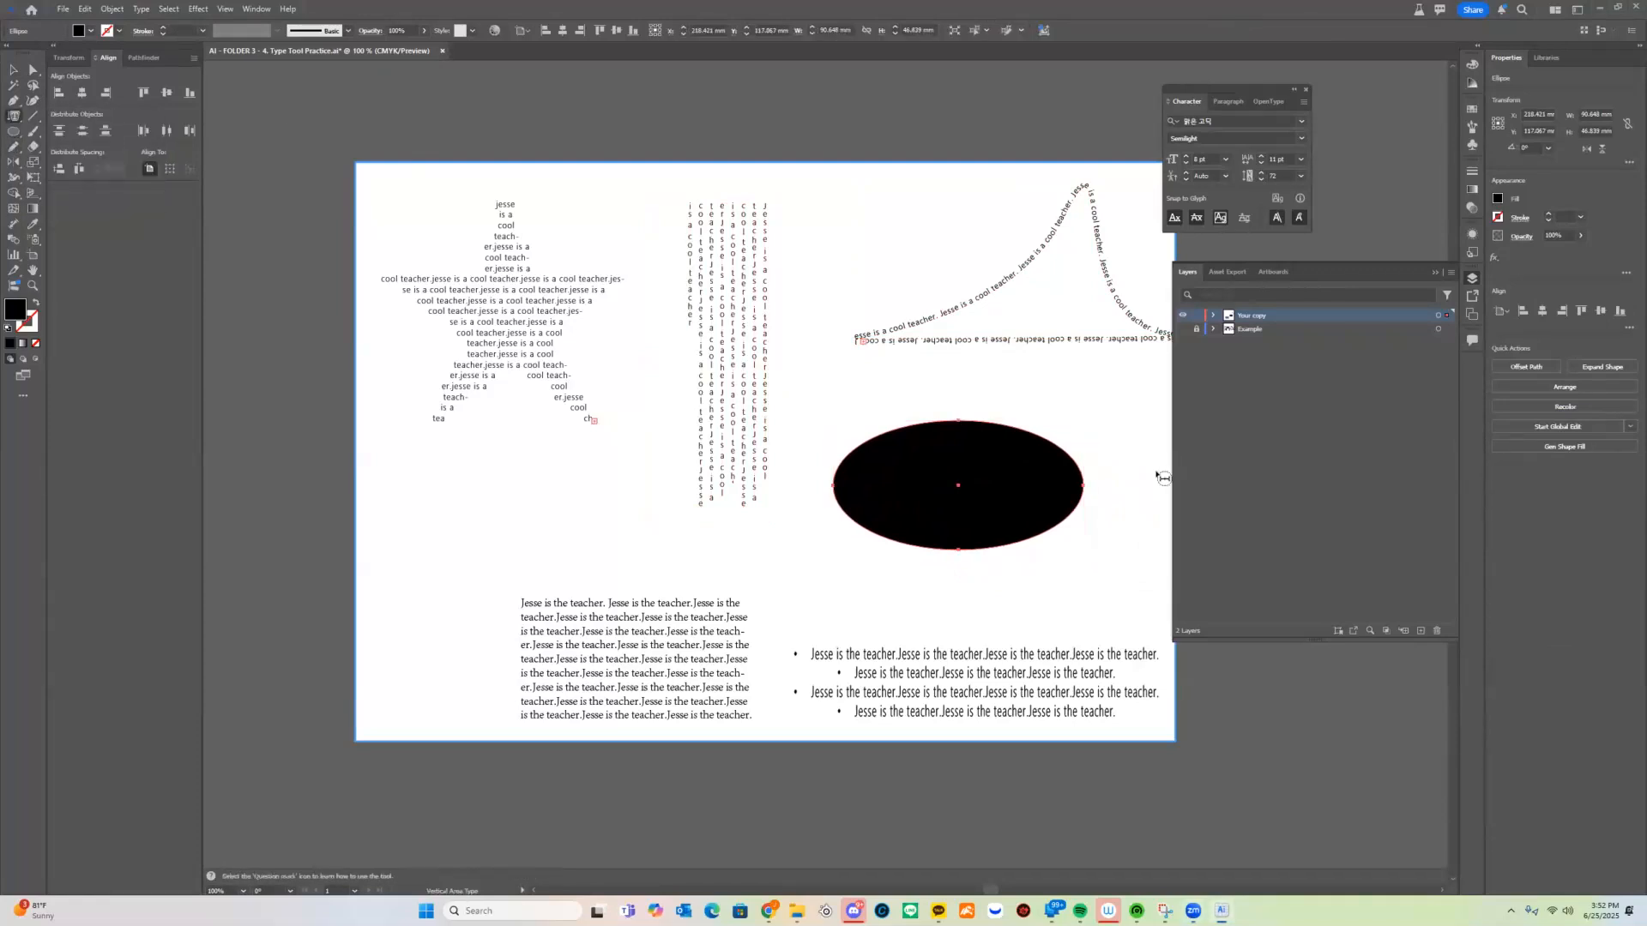
click(924, 432)
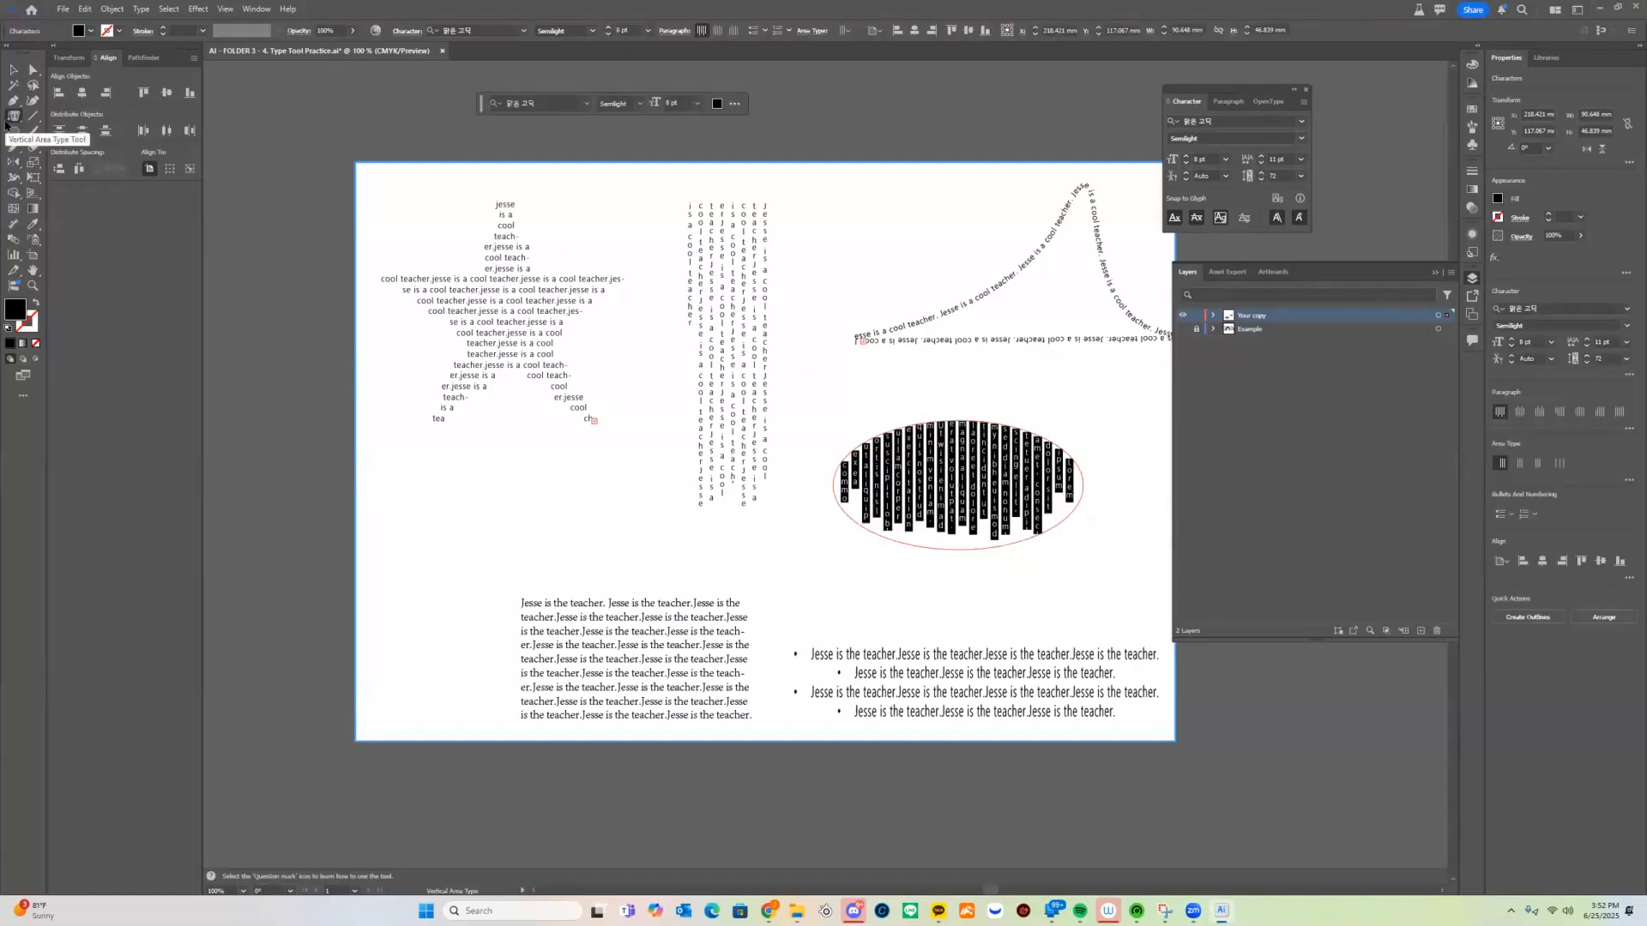
Replace the ellipse's placeholder with "CSUF is the best school." and repeat the sentence until it fills the ellipse.
key(Delete)
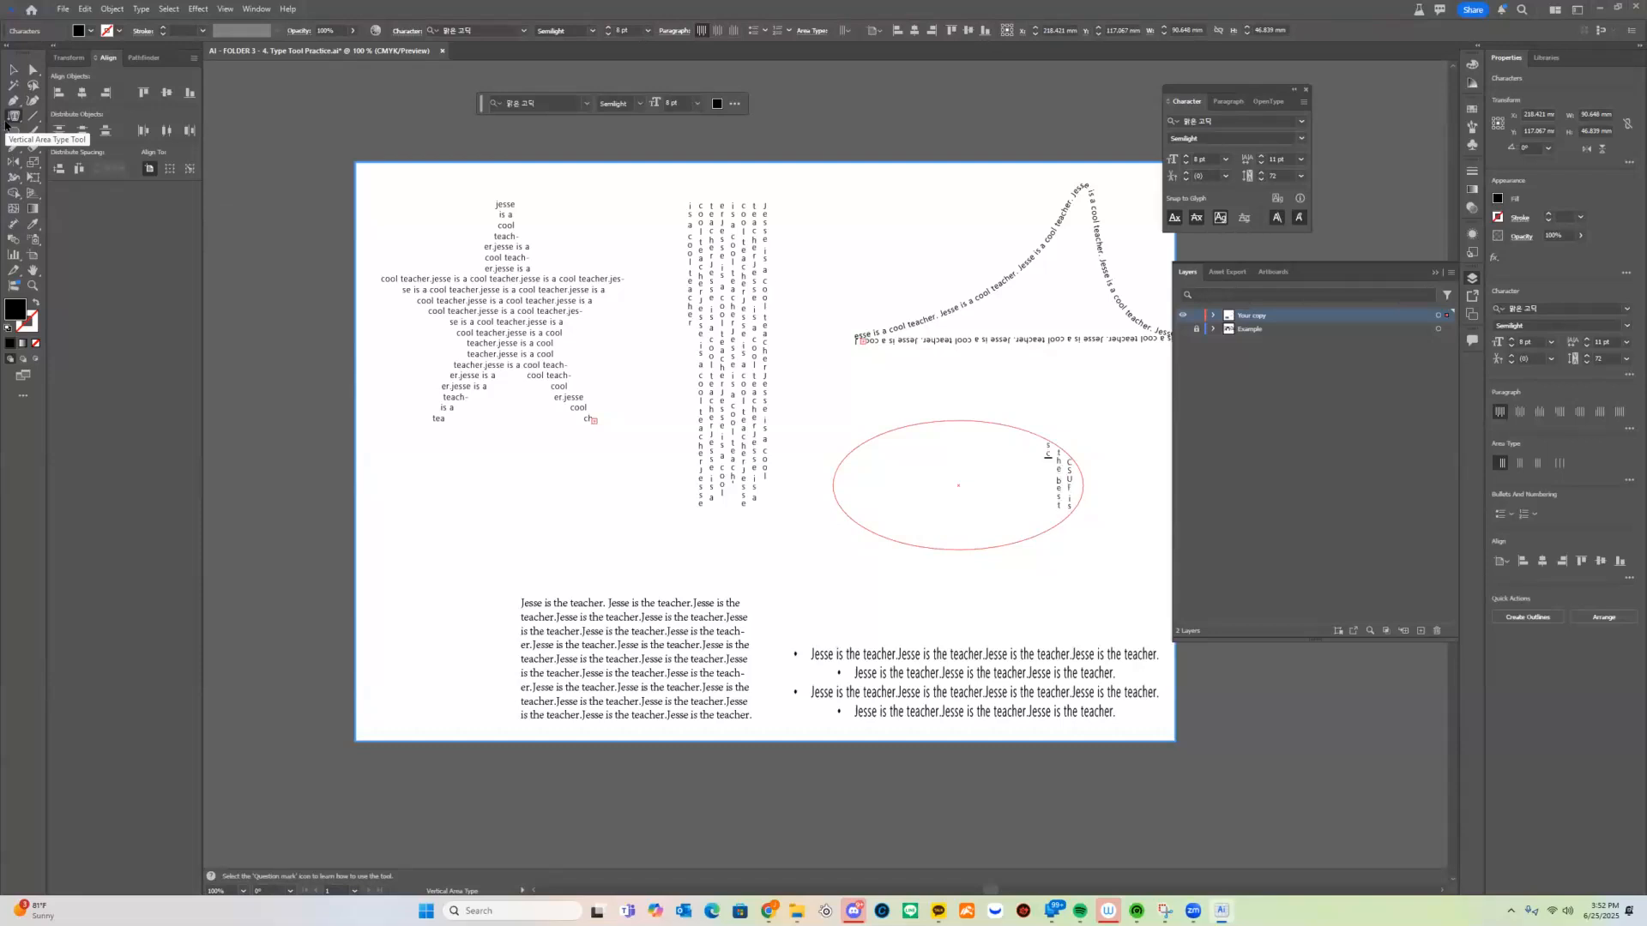
key(ctrl+a)
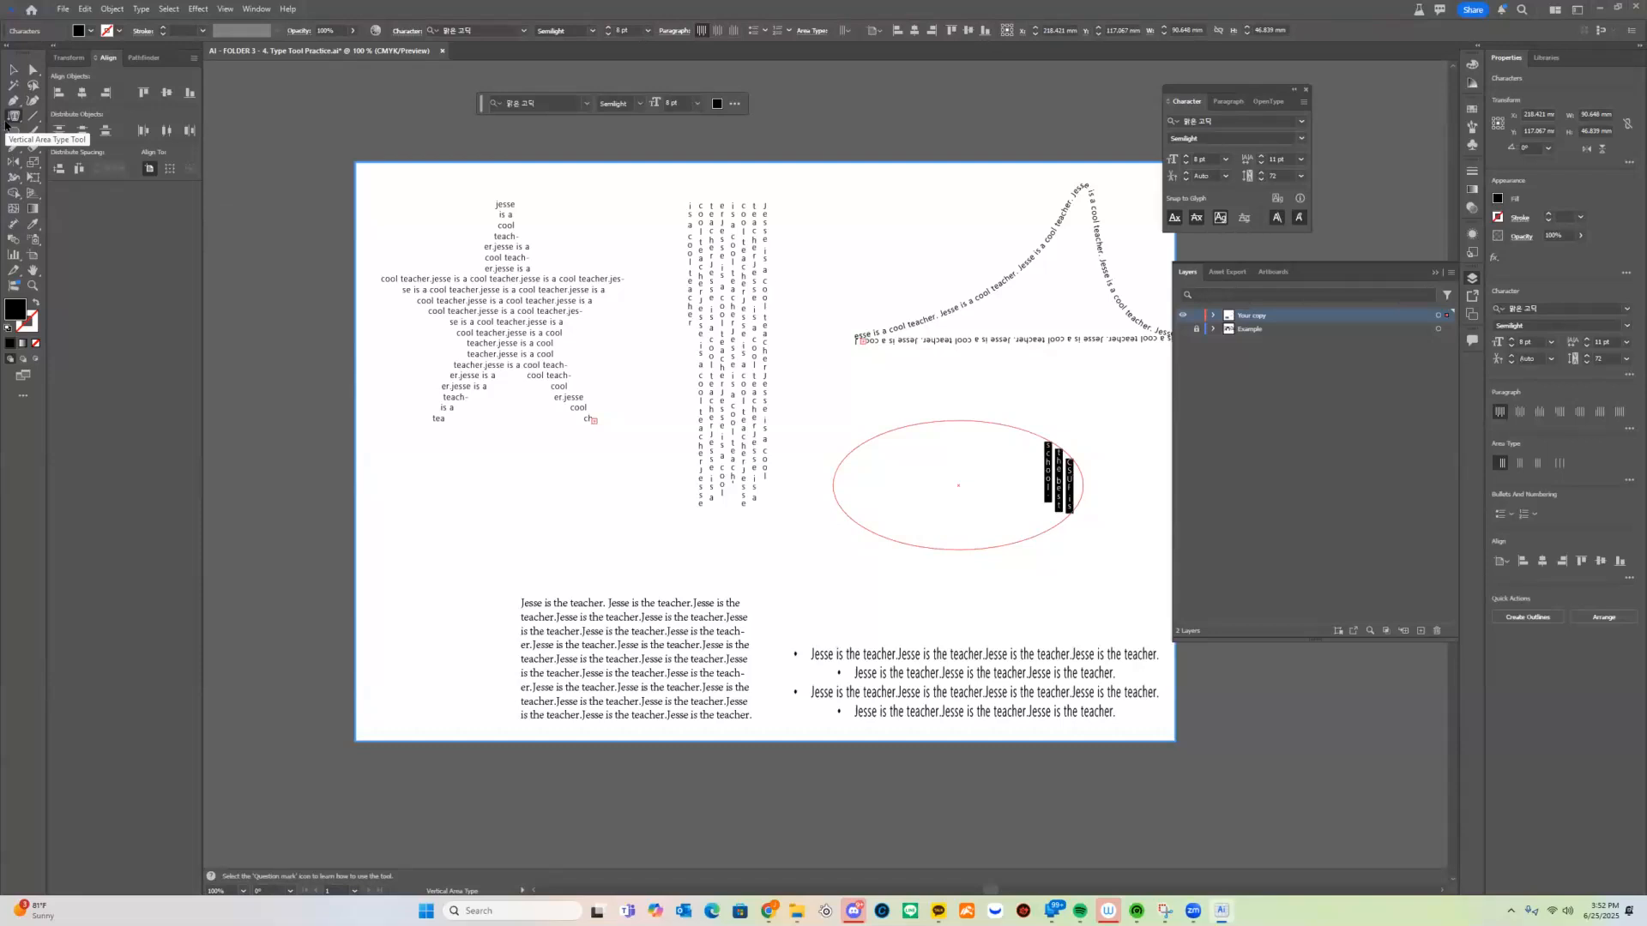
key(ctrl+v)
key(ctrl+v)
key(ctrl+v)
key(ctrl+v)
key(ctrl+v)
key(ctrl+v)
key(ctrl+v)
key(ctrl+v)
key(ctrl+v)
key(ctrl+v)
key(ctrl+v)
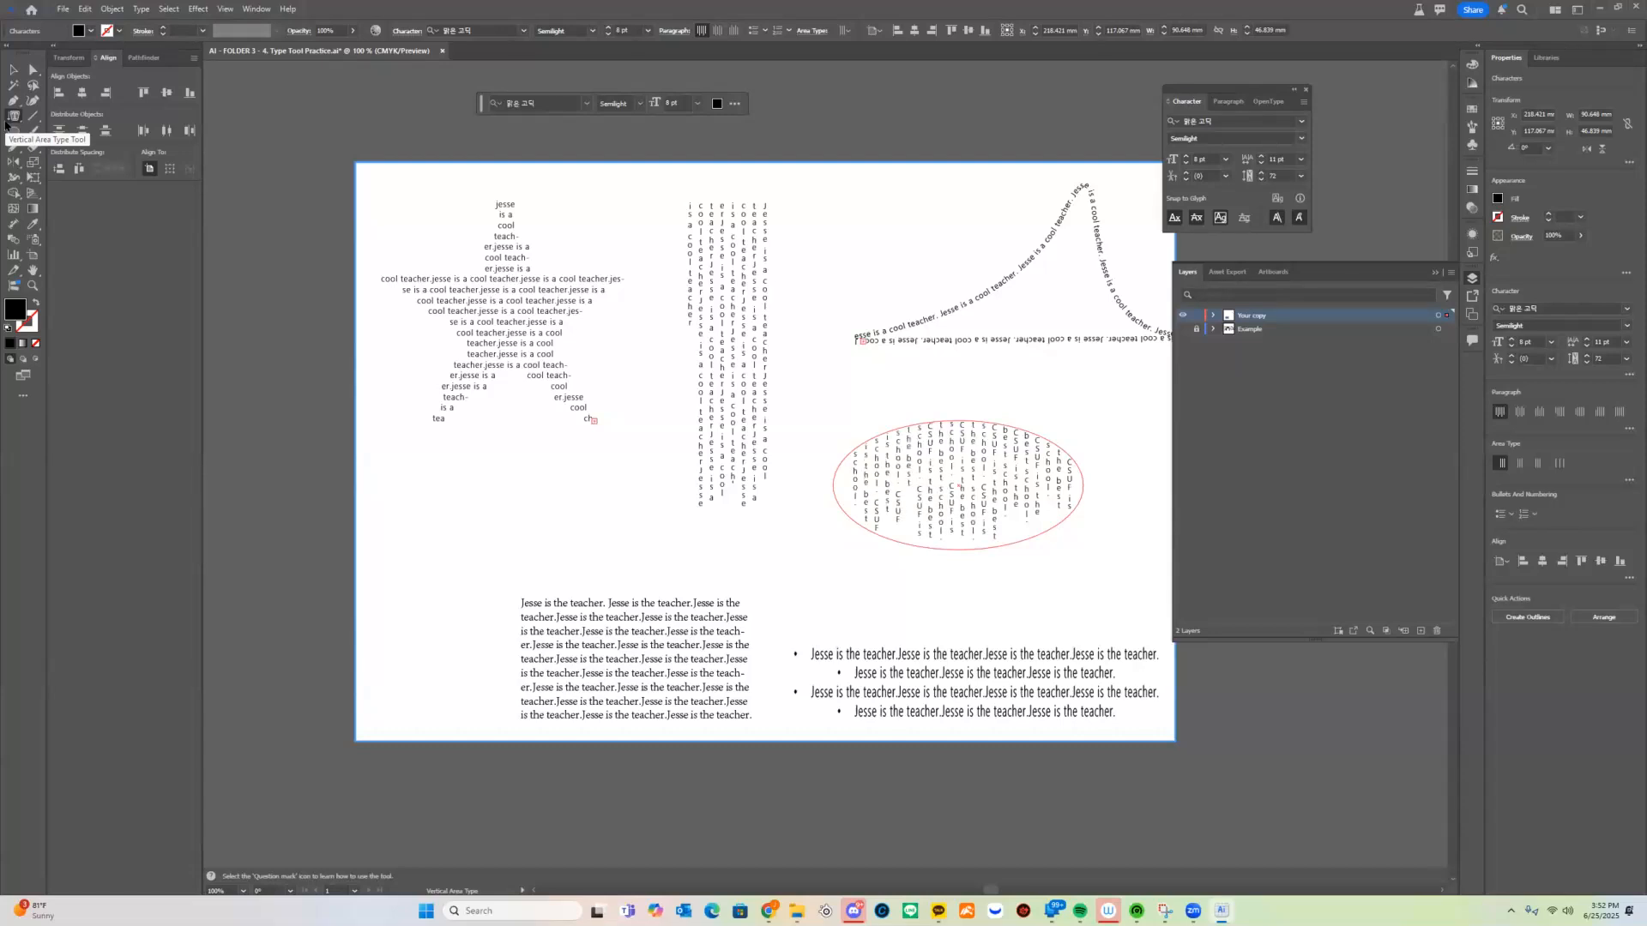
Place the single letter "p" as horizontal point text below the ellipse text with the Type tool.
click(13, 117)
click(26, 118)
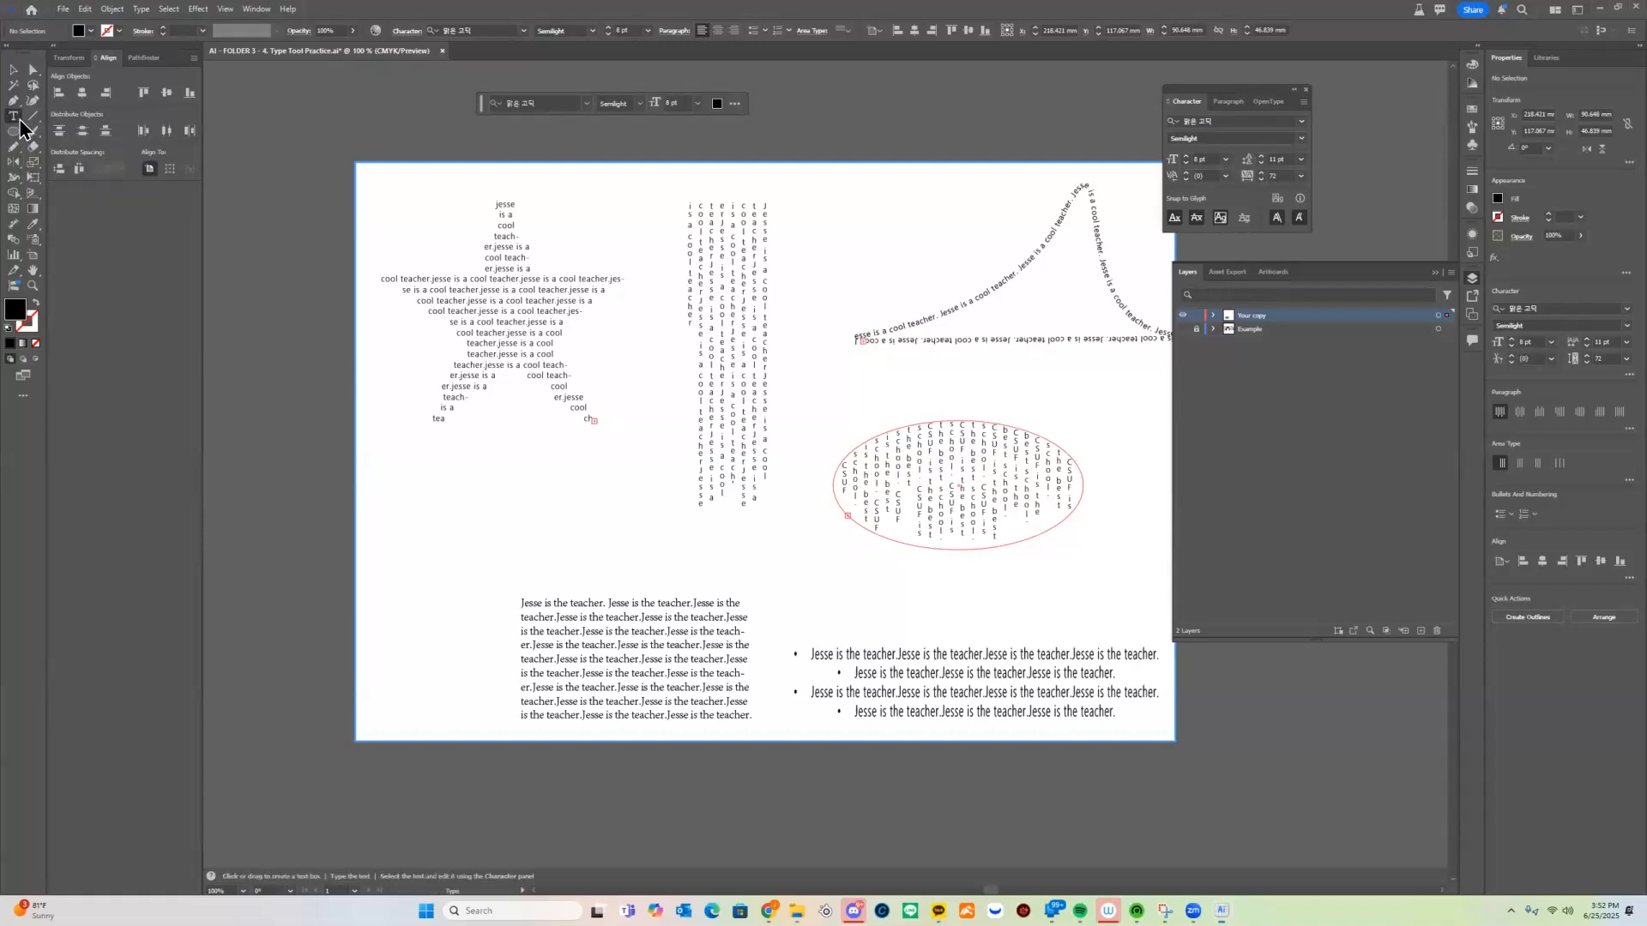
click(19, 120)
click(26, 118)
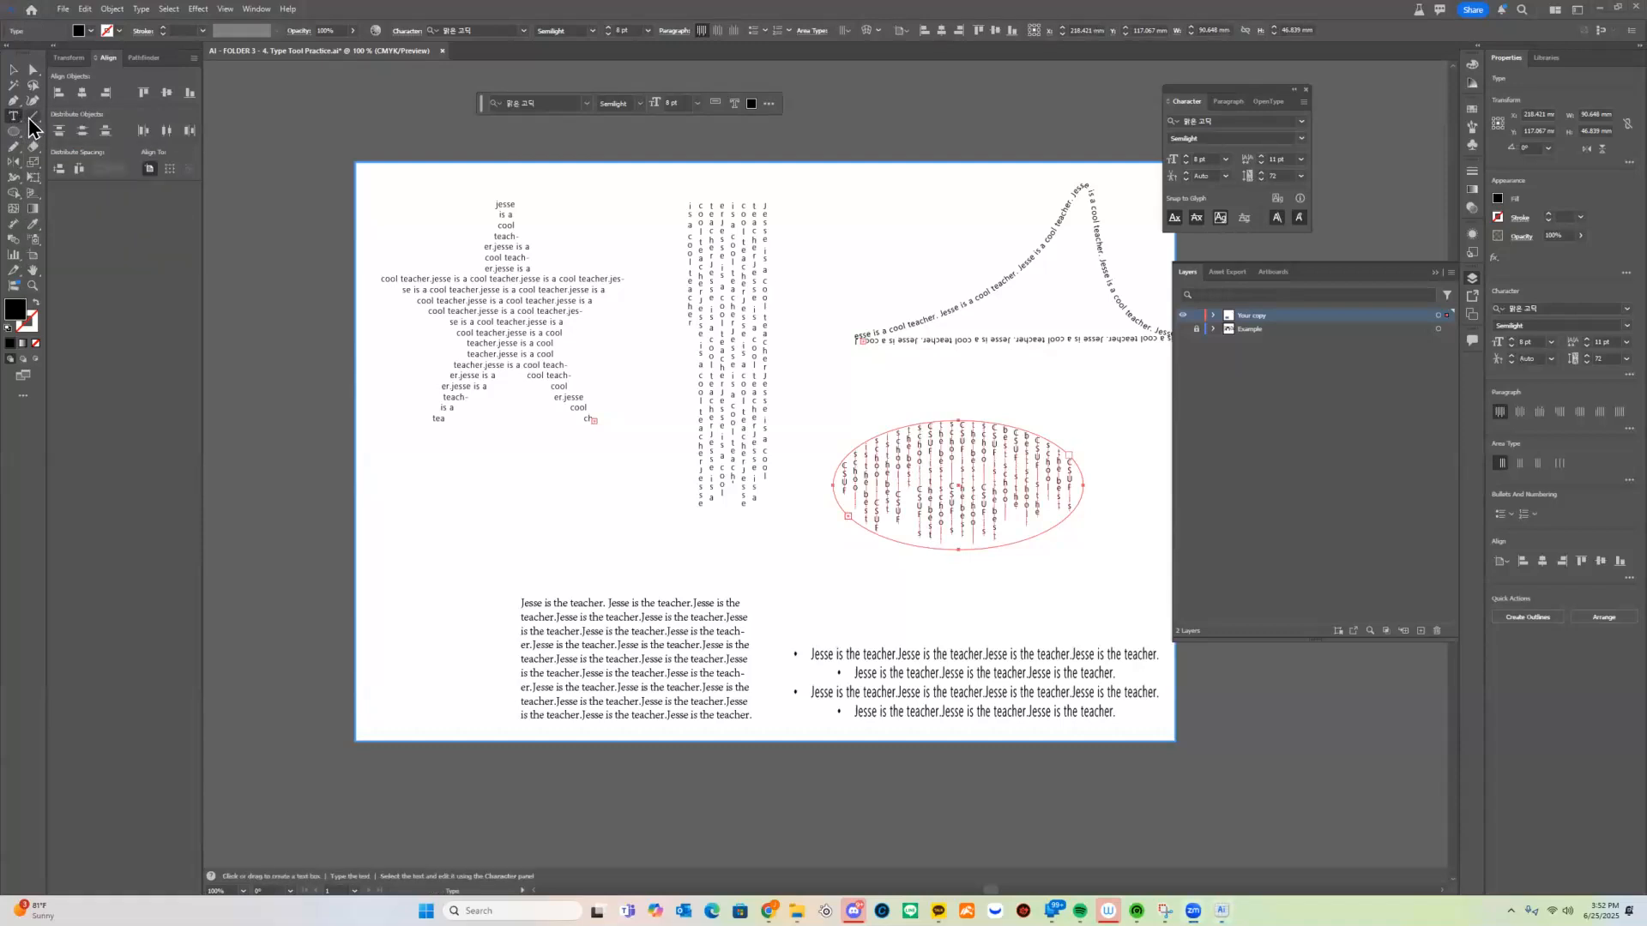
click(829, 586)
key(BackSpace)
key(Escape)
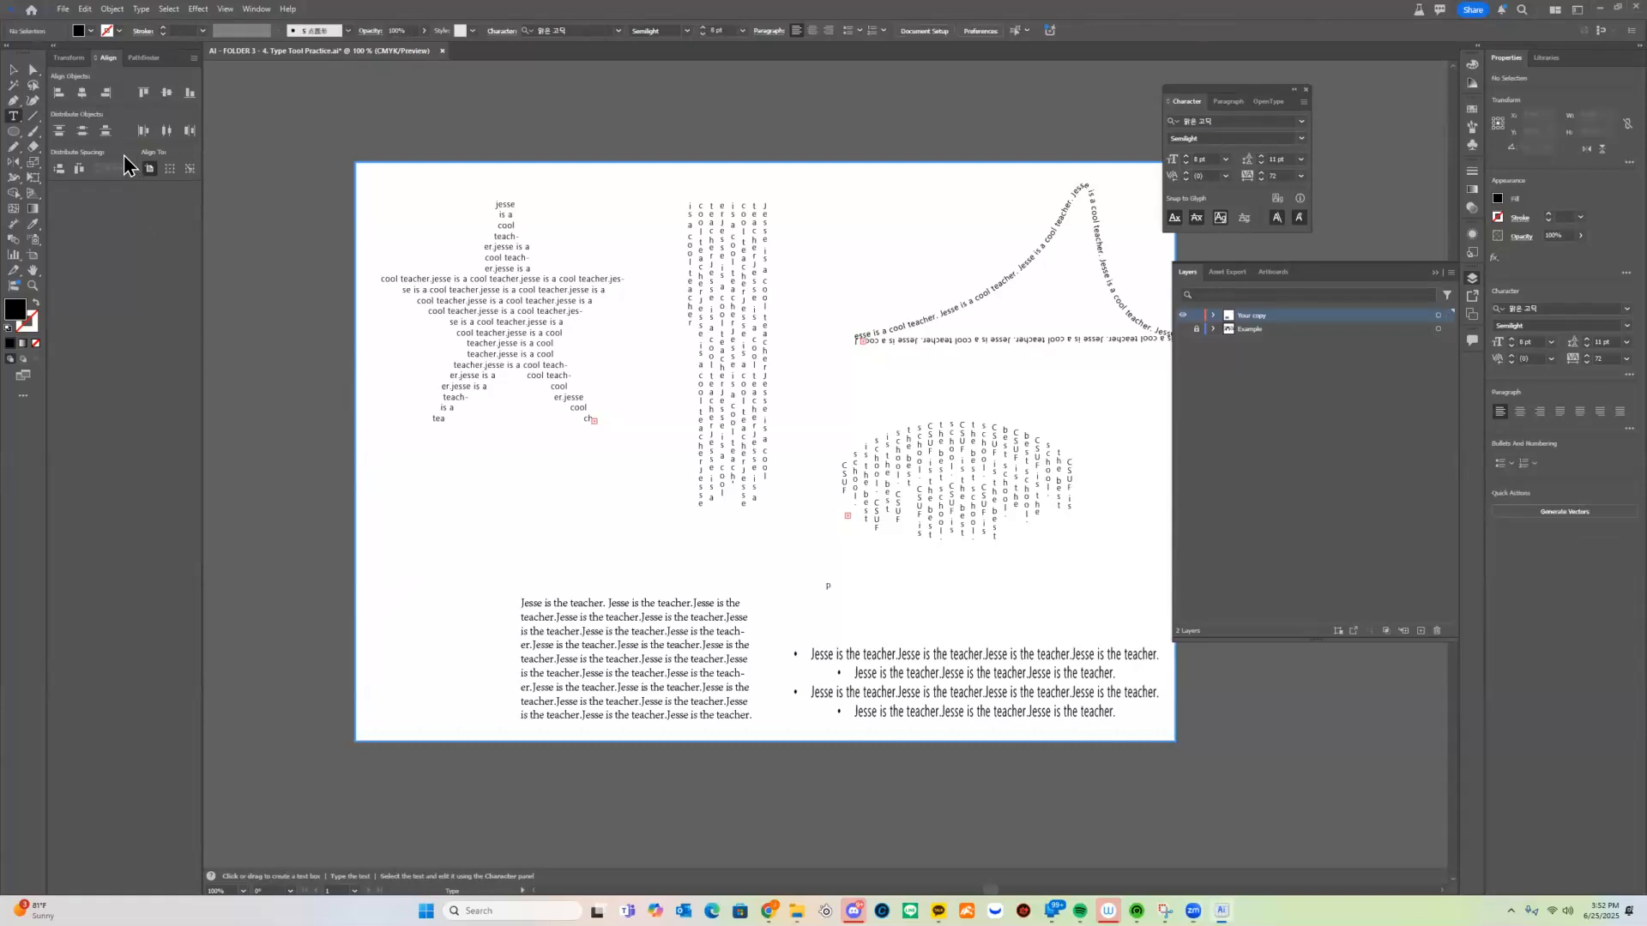
Draw an open wavy path below and beside the star text with the Pen tool, giving it no fill and a black stroke.
click(13, 100)
click(393, 560)
drag(552, 496, 739, 587)
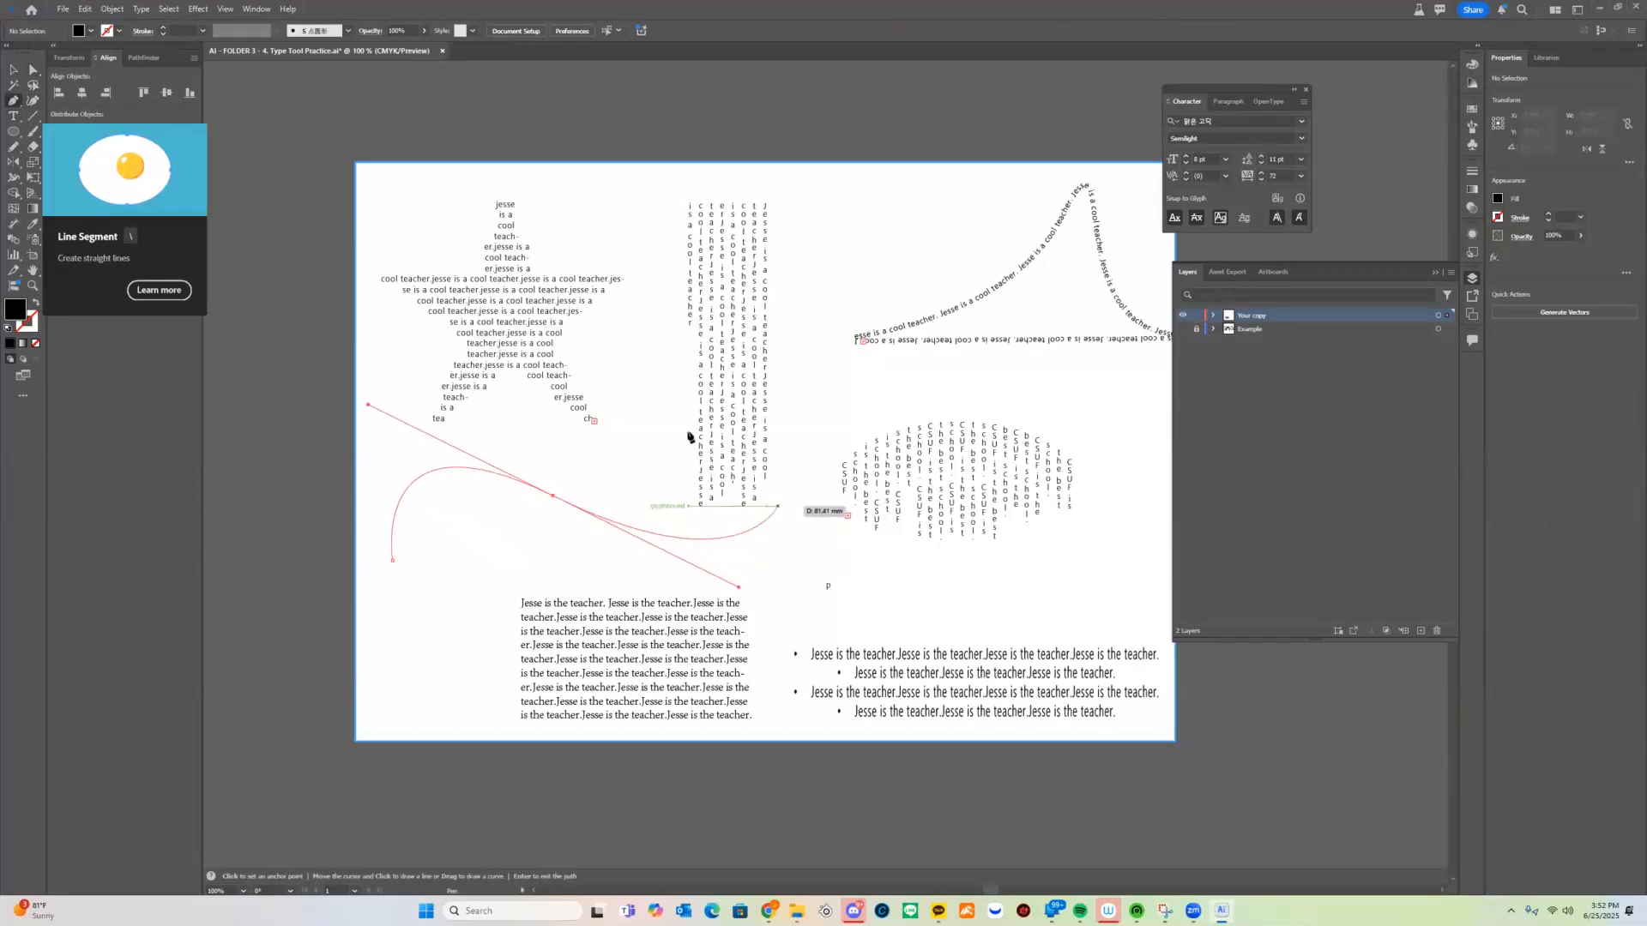
drag(634, 380, 683, 335)
drag(641, 228, 633, 208)
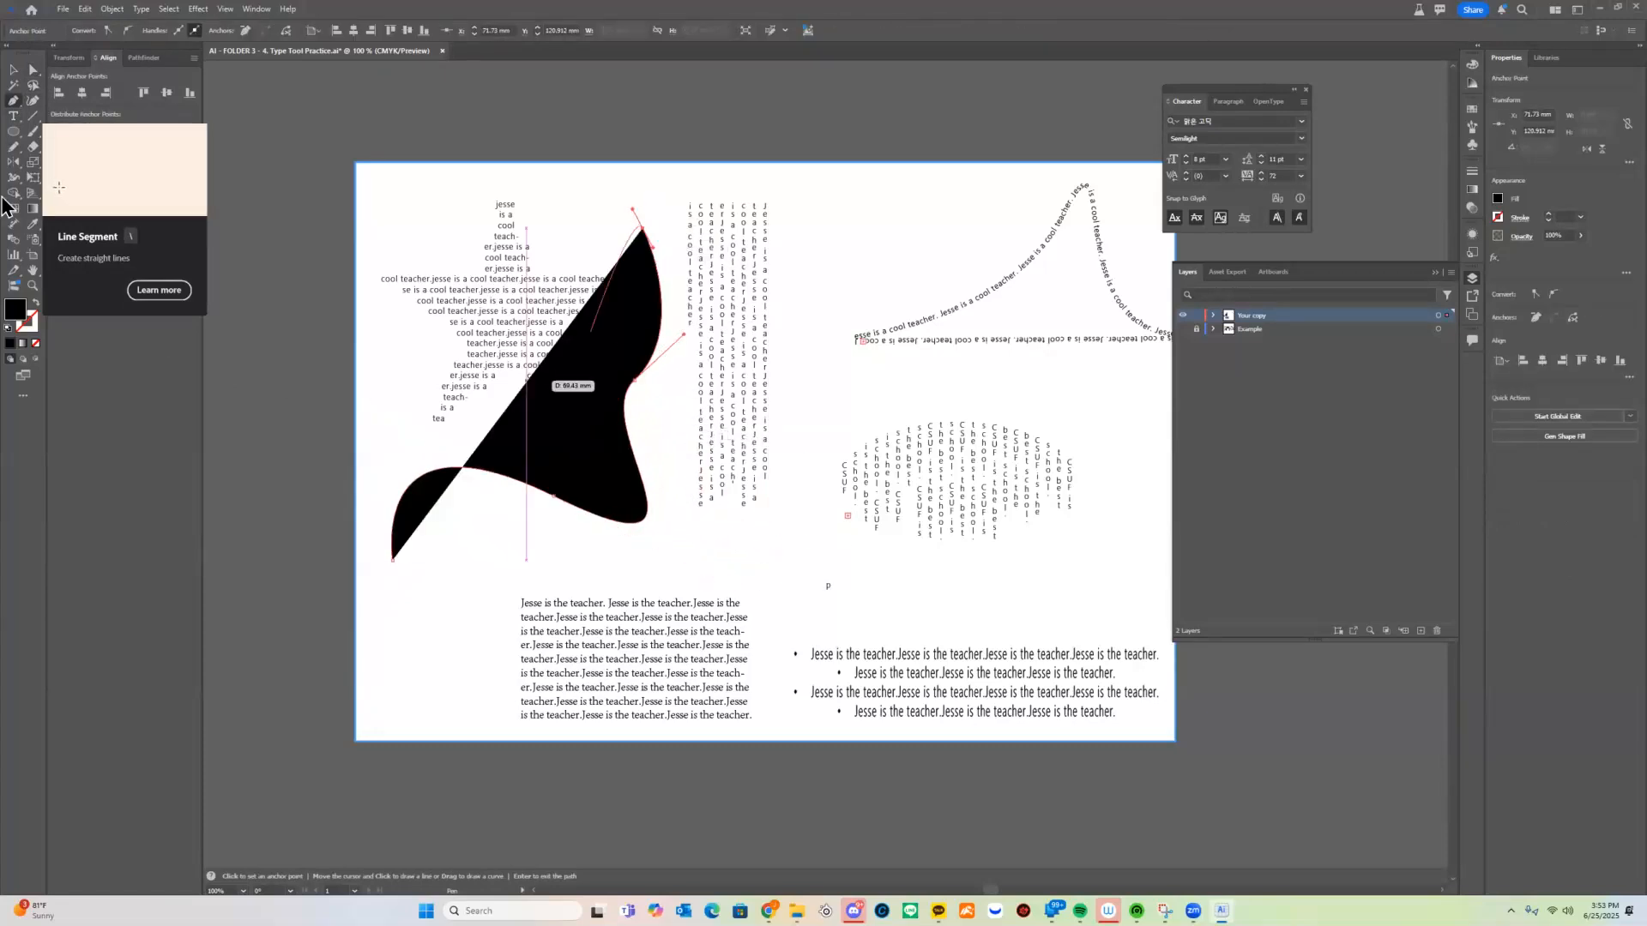
click(34, 304)
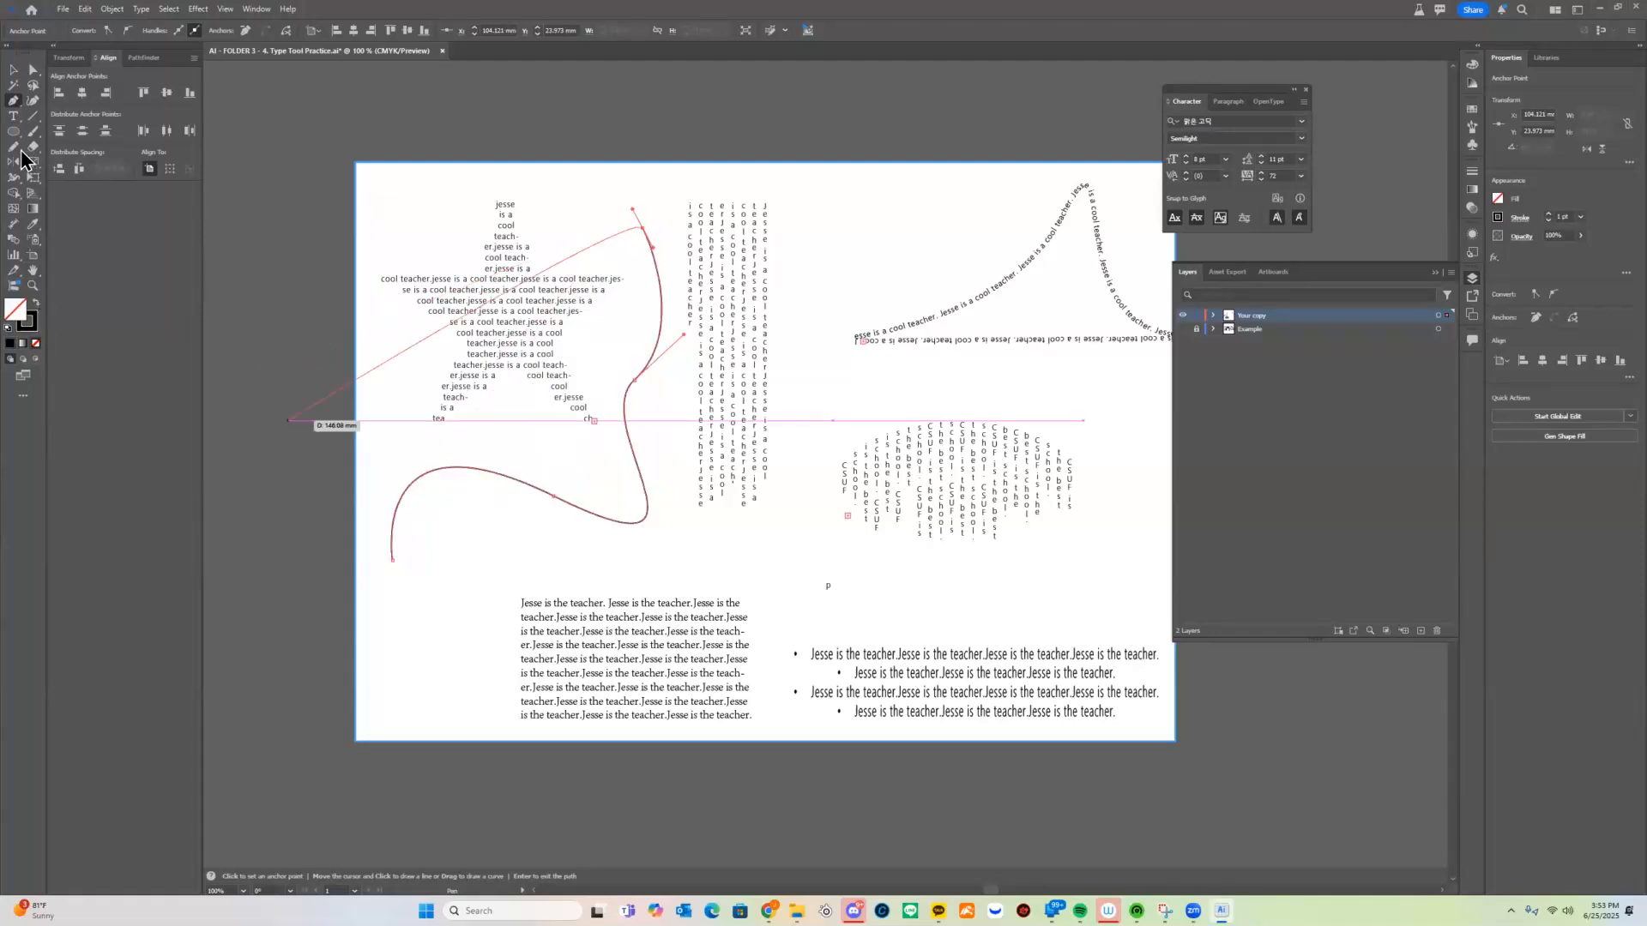
Convert the wavy path to type on a path and fill it with the repeated sentence "CSUF is the best school.".
click(13, 116)
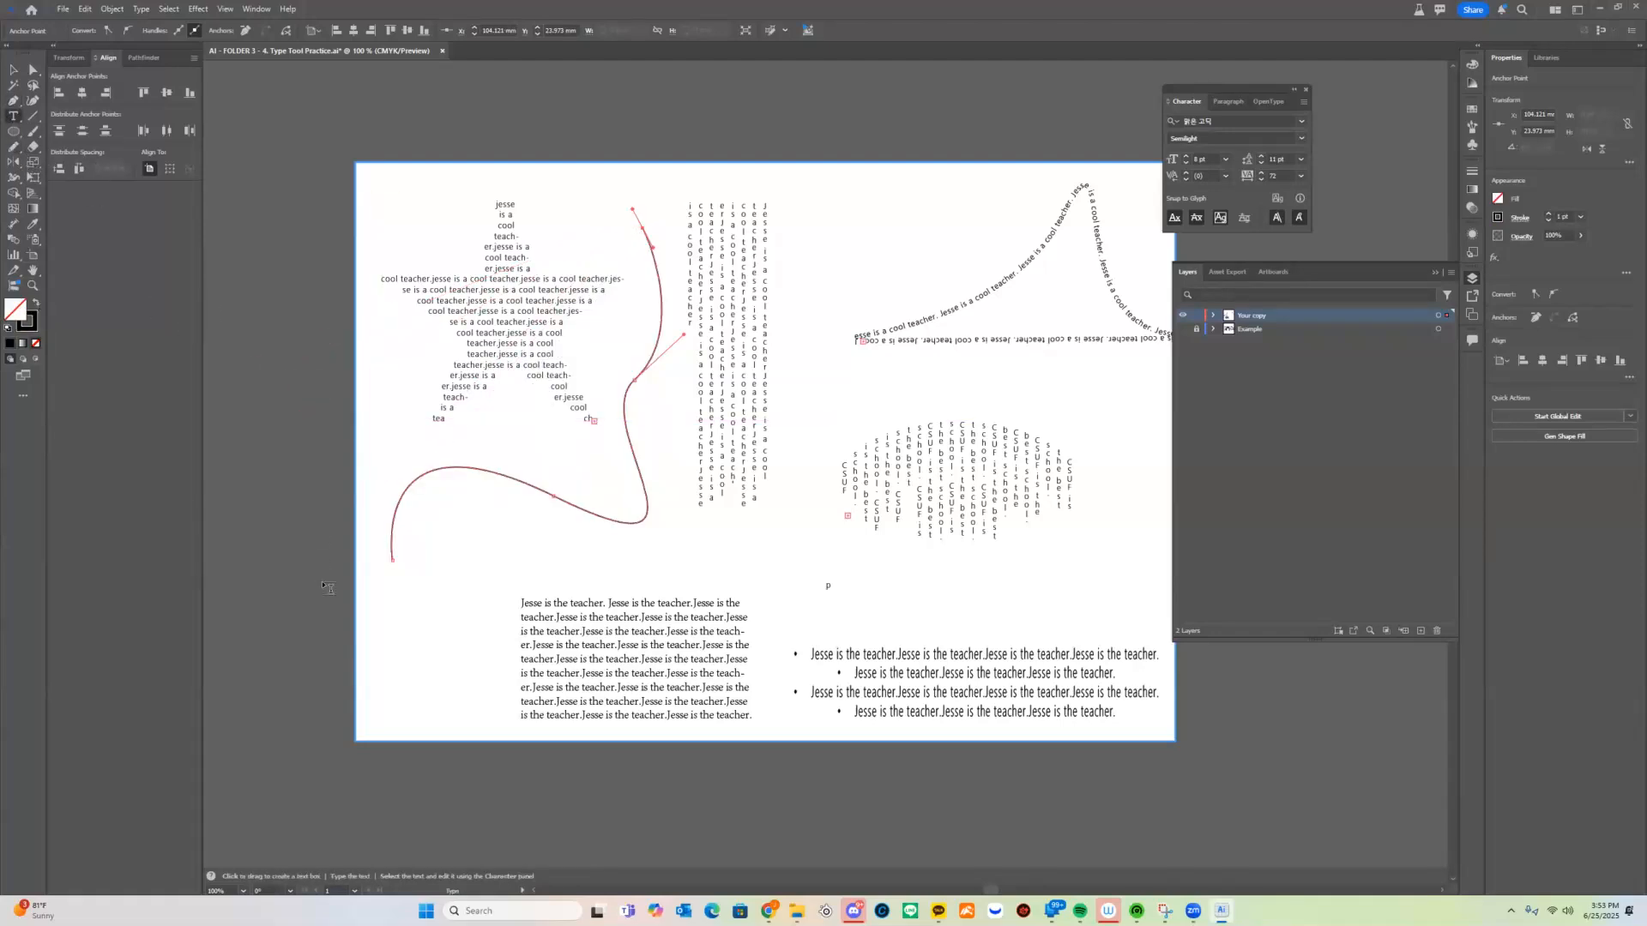
click(392, 554)
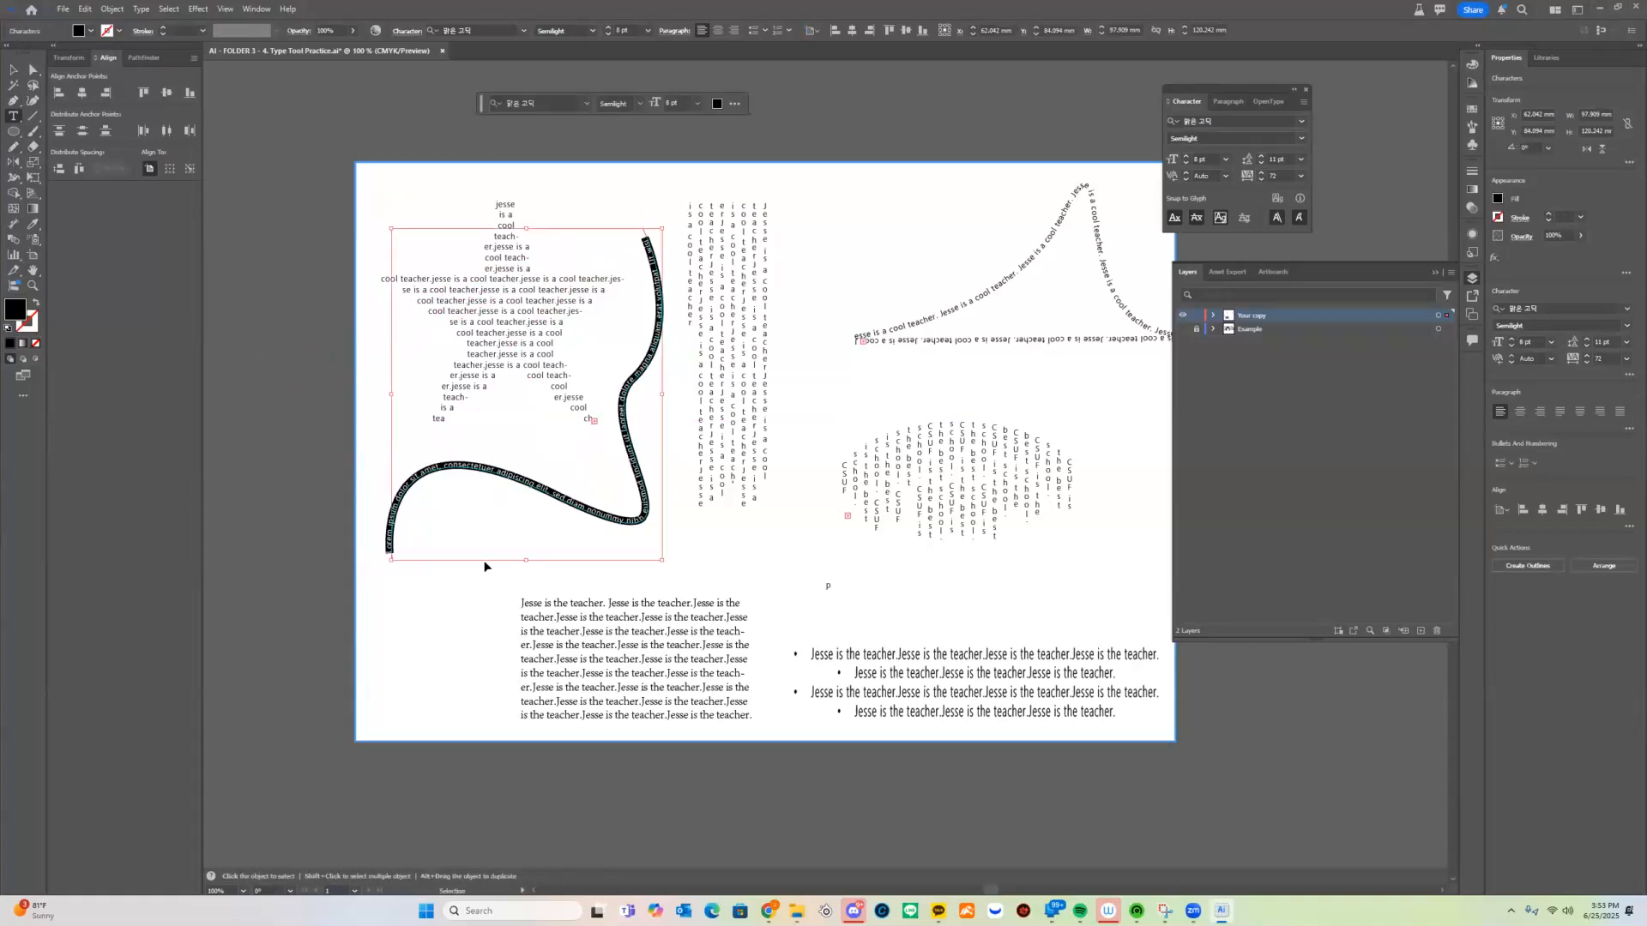
key(ctrl+v)
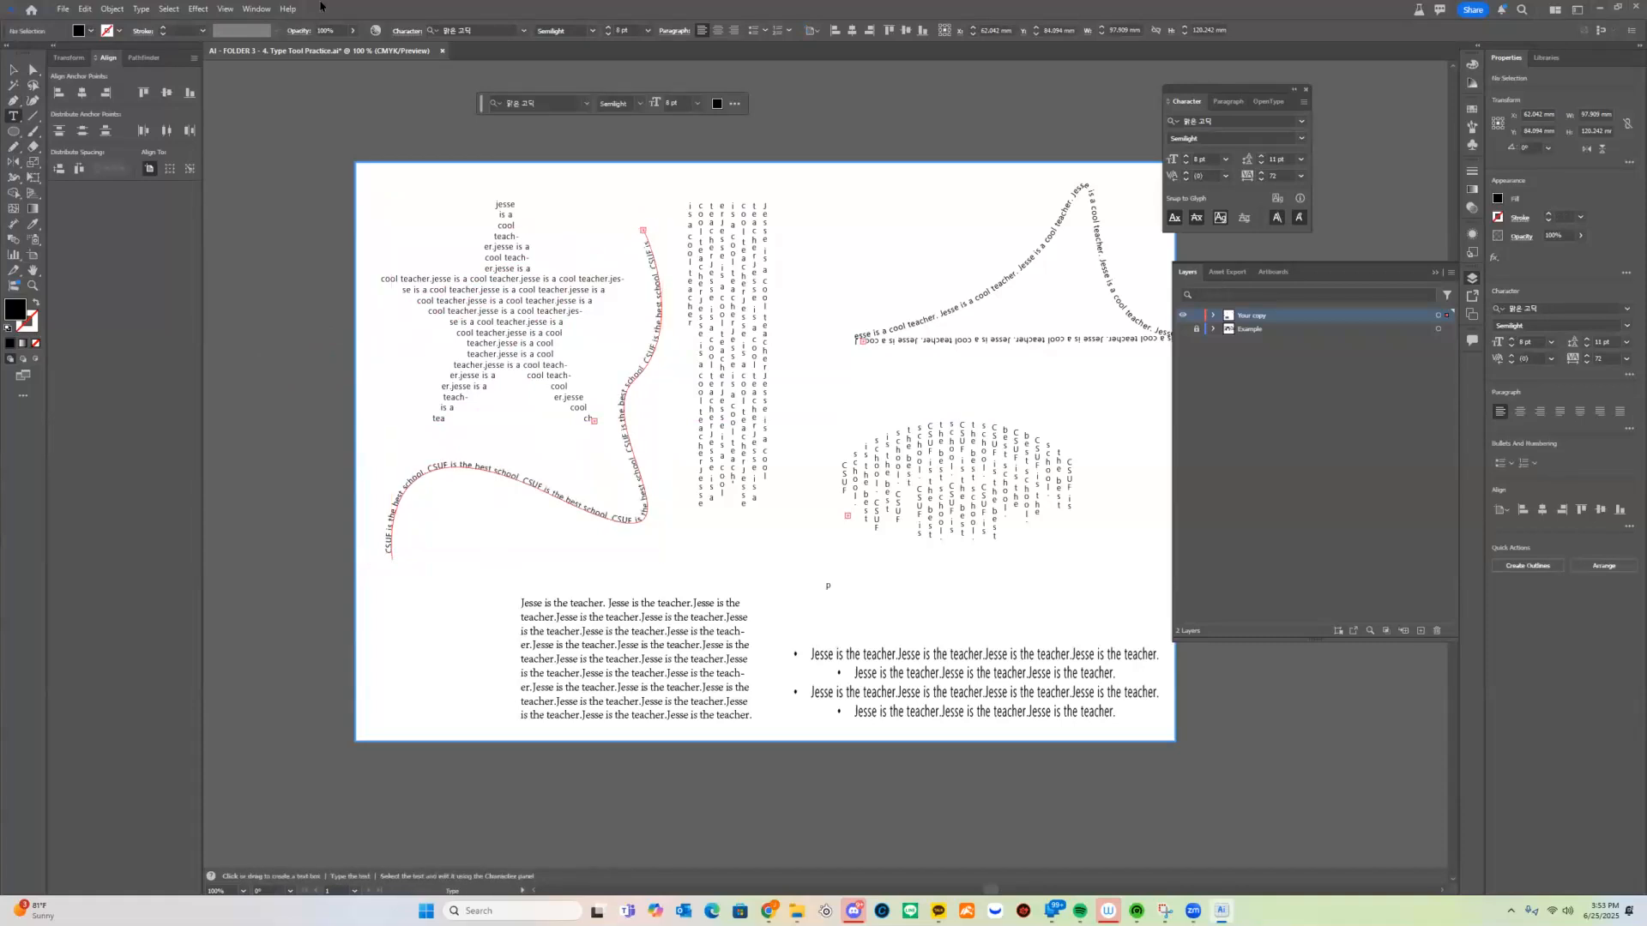
Move the vertical text block slightly up and to the right, away from the wavy path text.
click(32, 69)
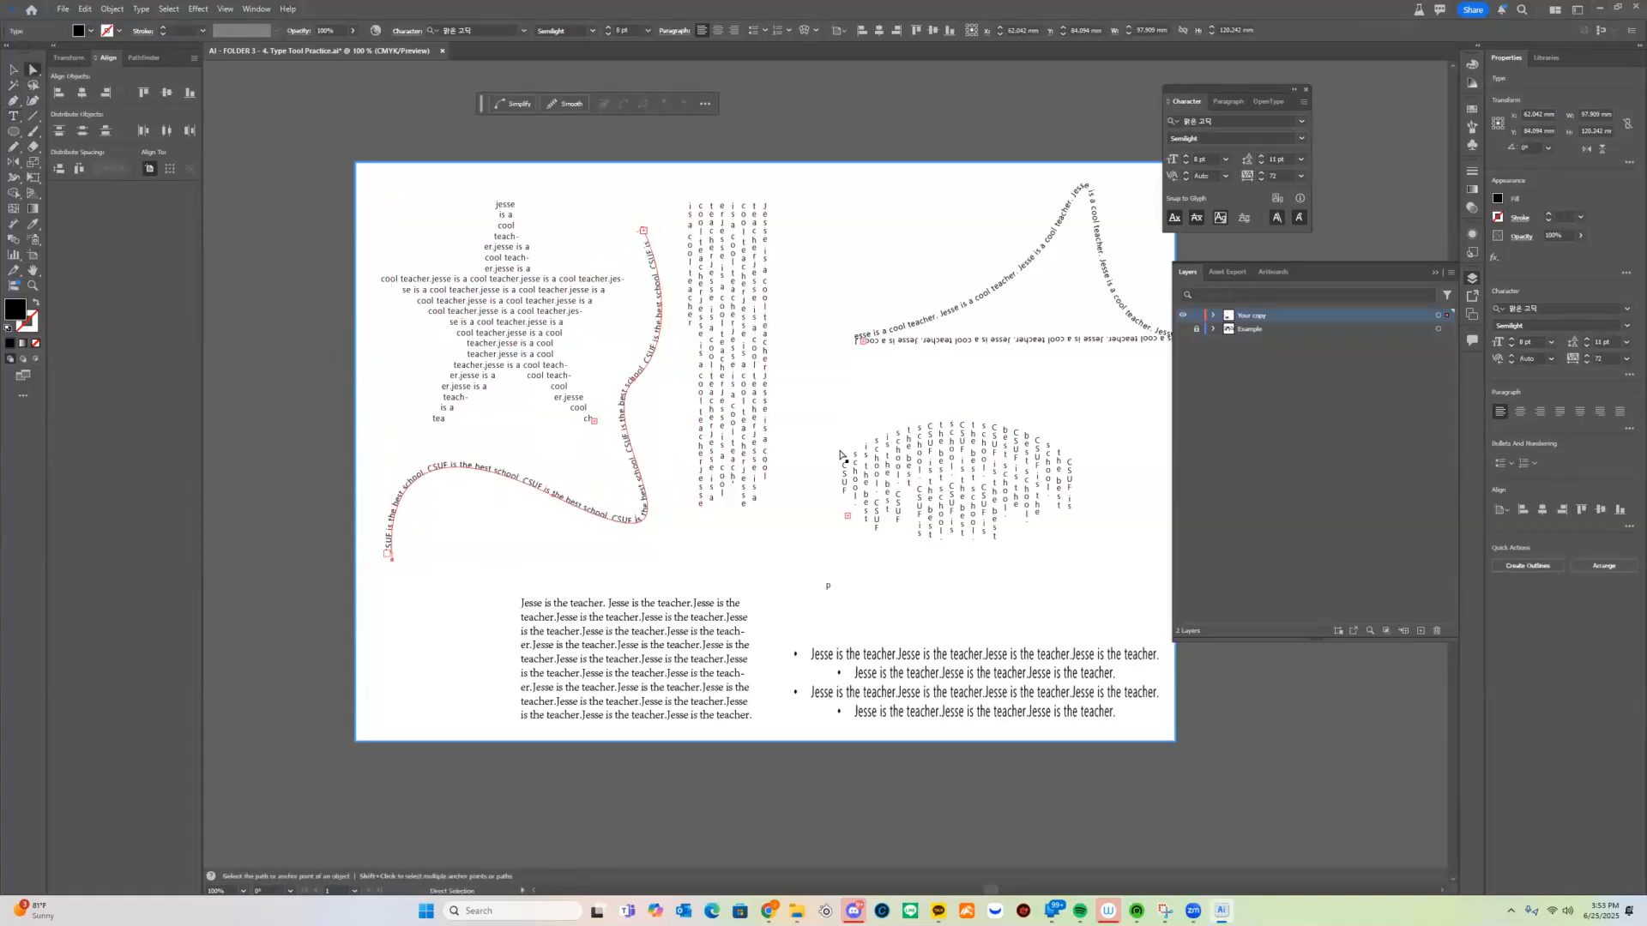
click(712, 389)
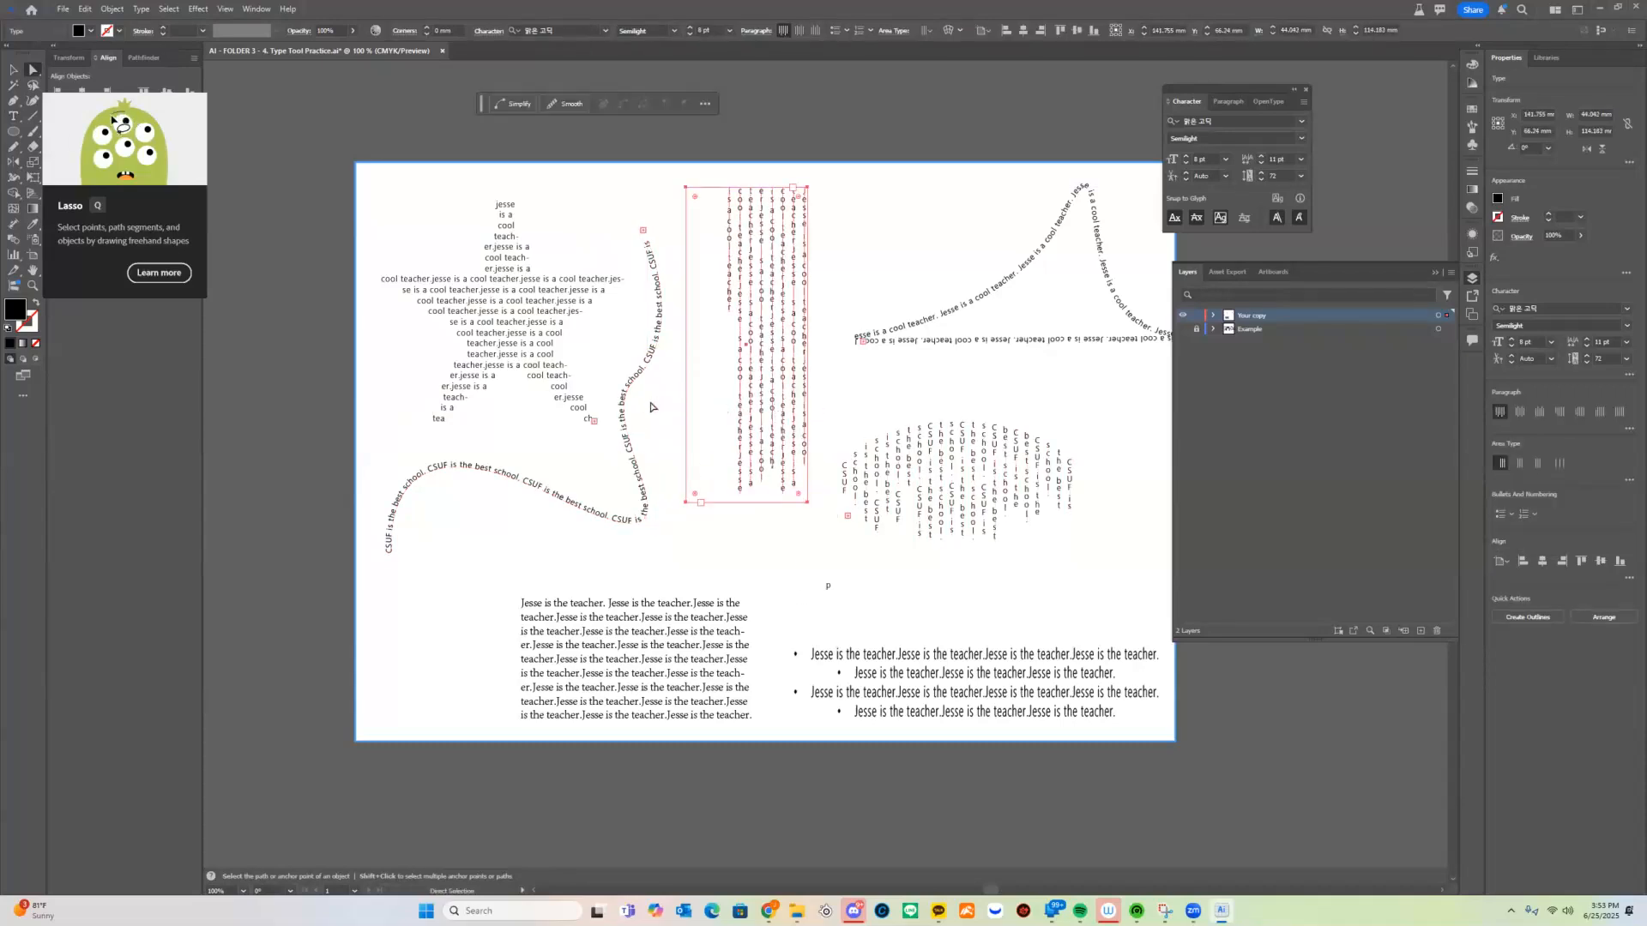
Draw a horizontal text frame about 82 by 30 mm below the ellipse text and enter a first name in capitals.
click(14, 115)
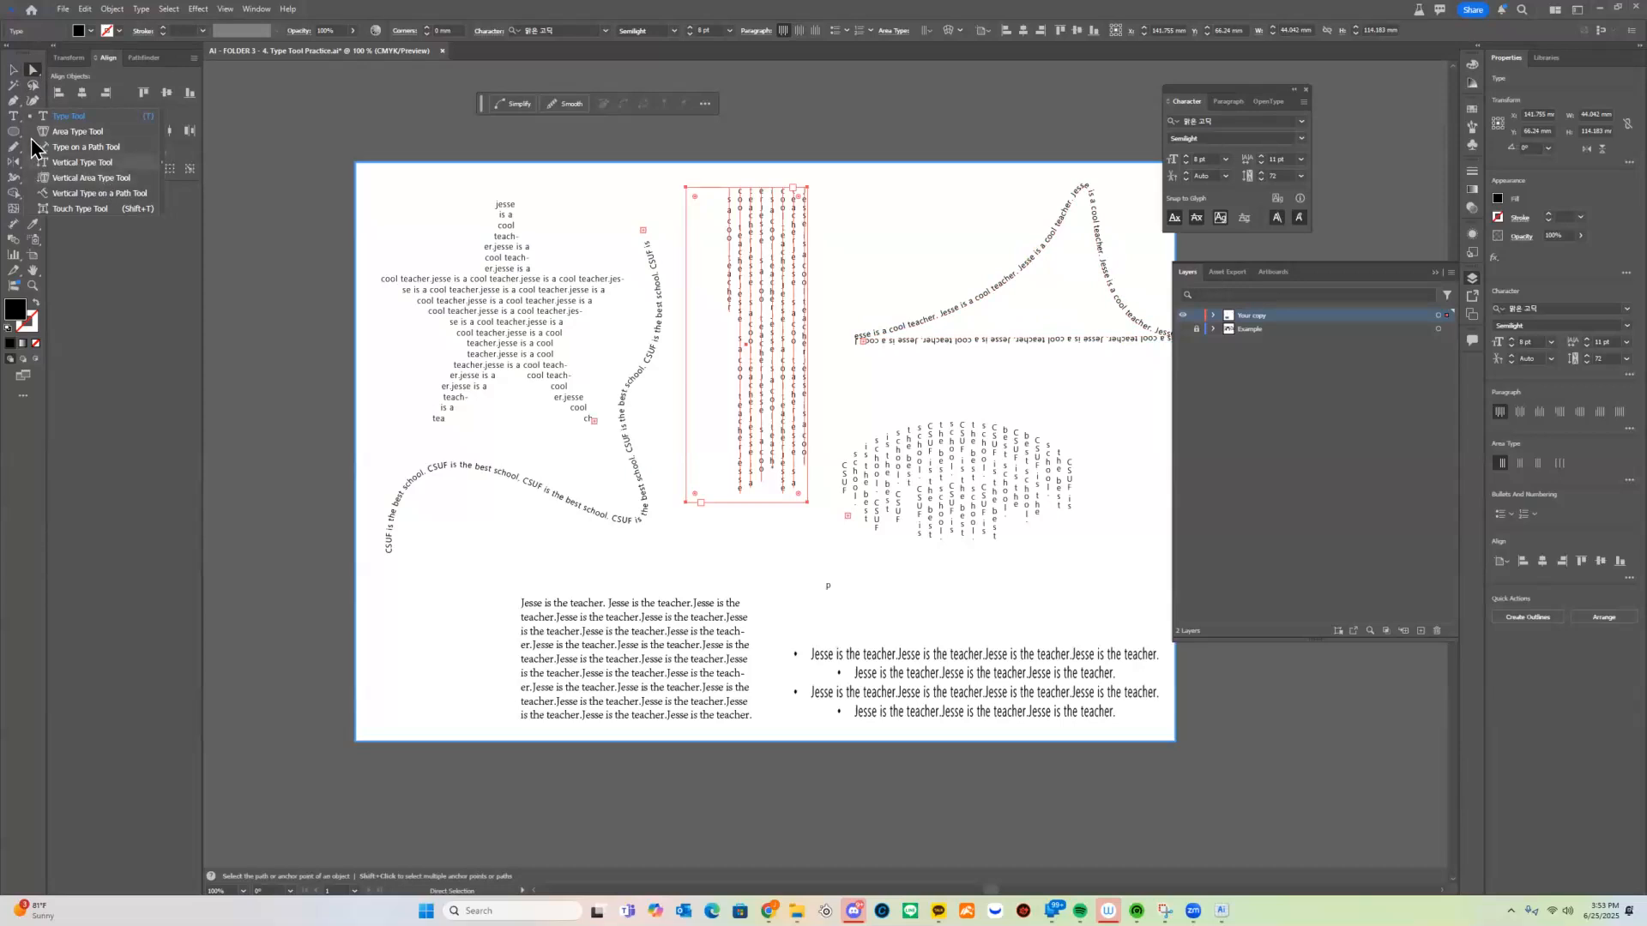
click(12, 116)
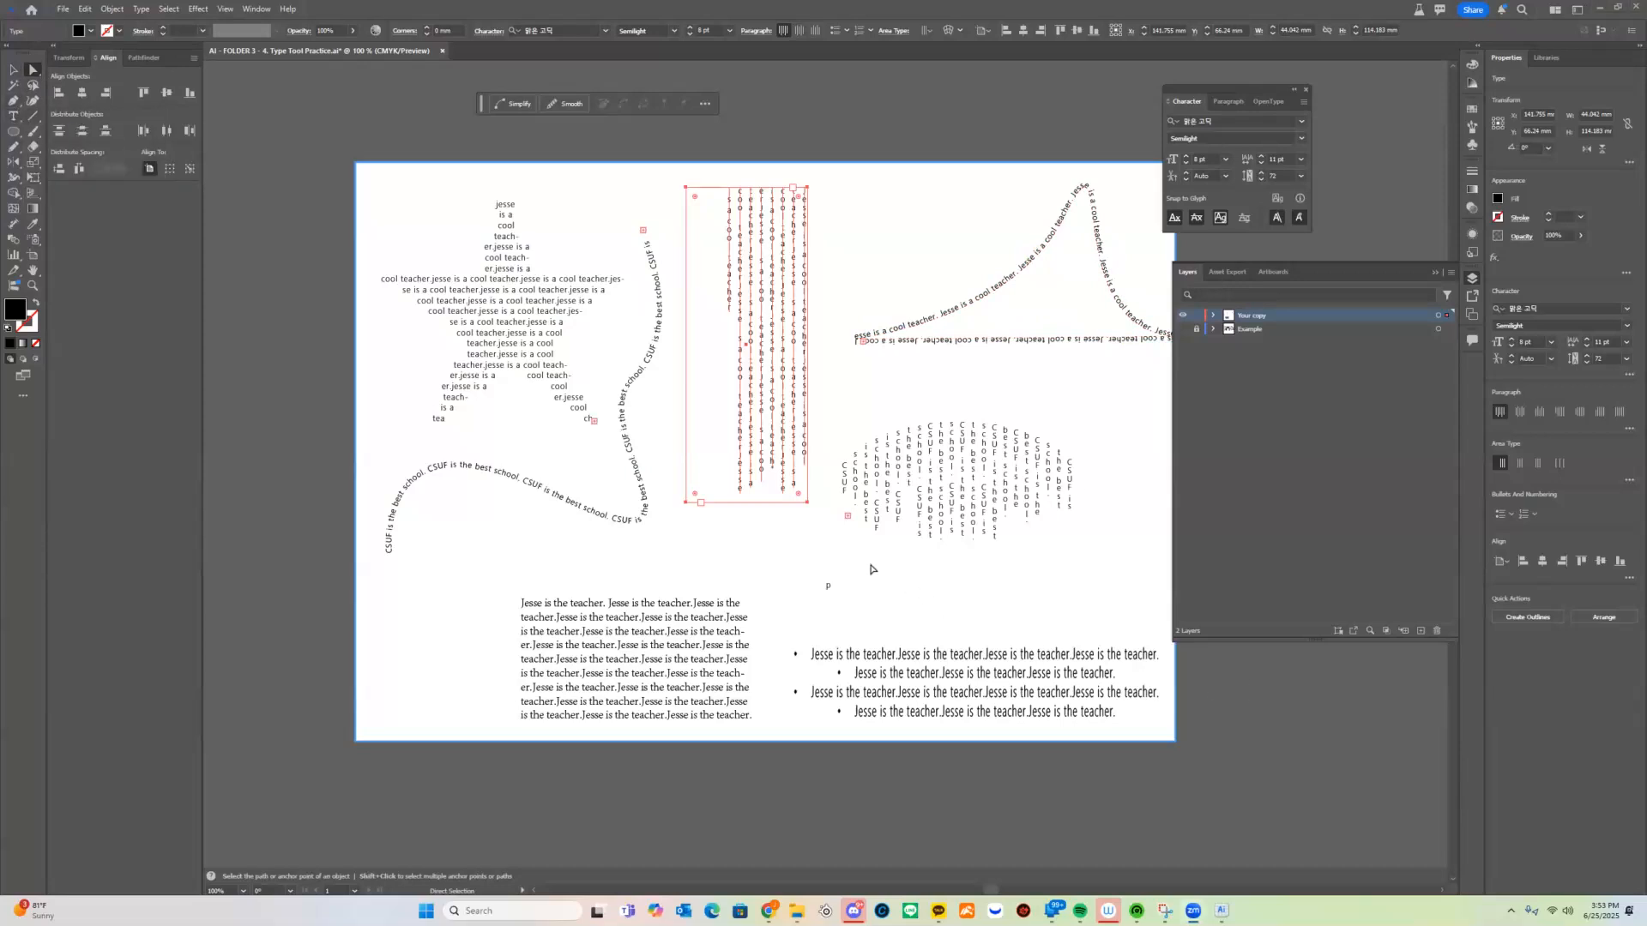
click(16, 116)
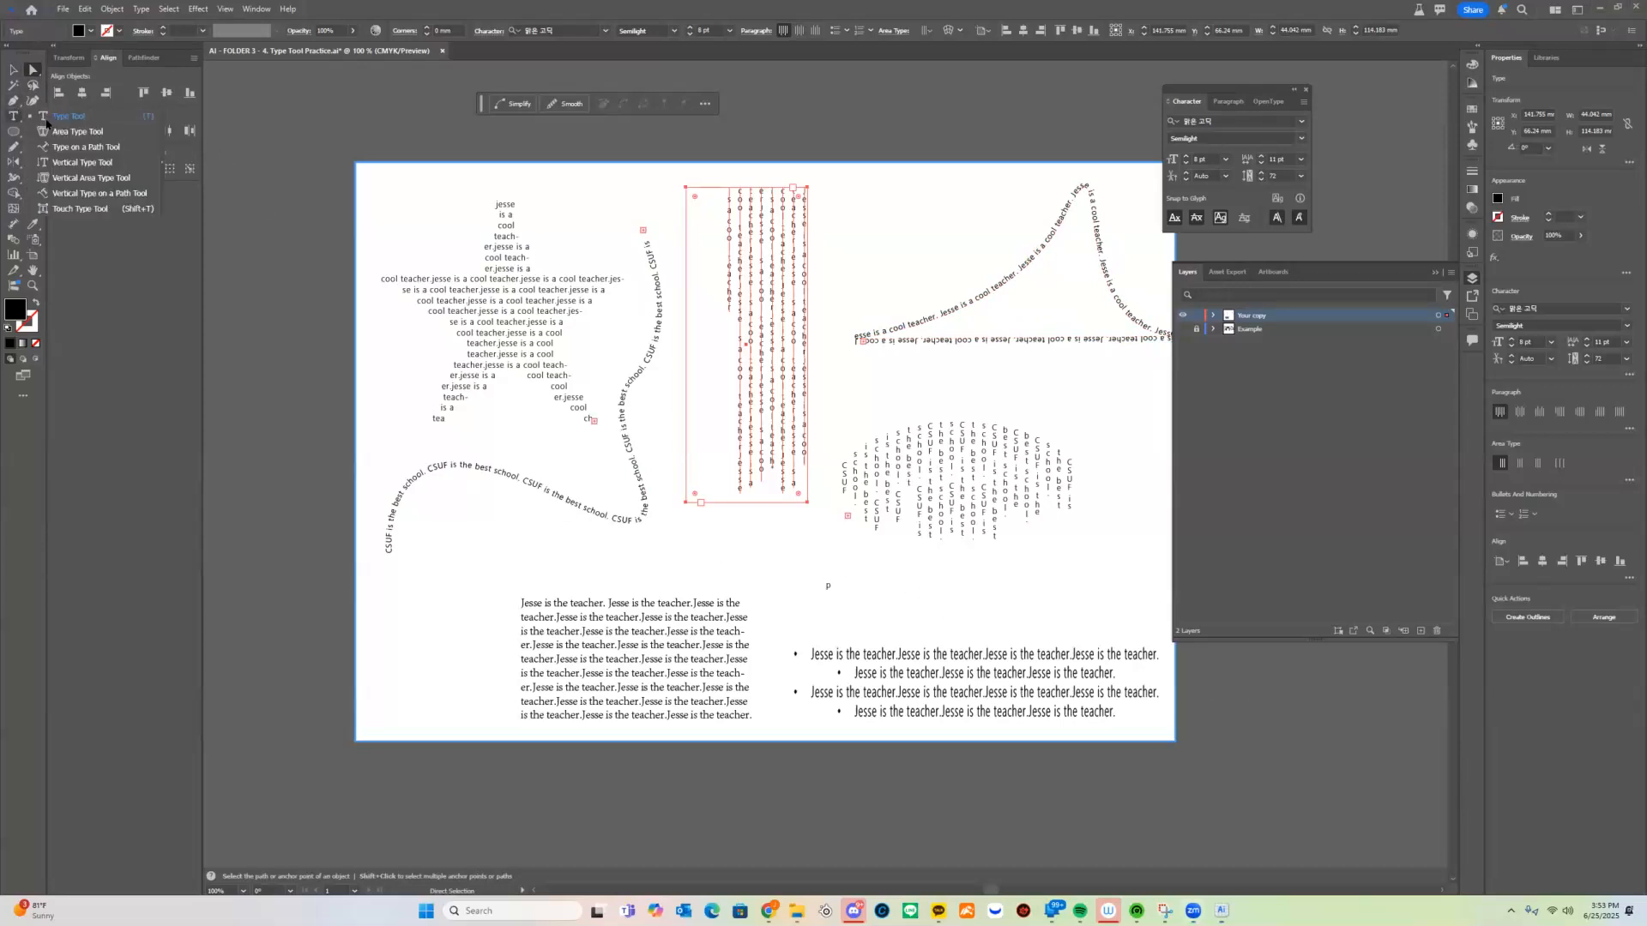
drag(860, 552, 1086, 633)
key(BackSpace)
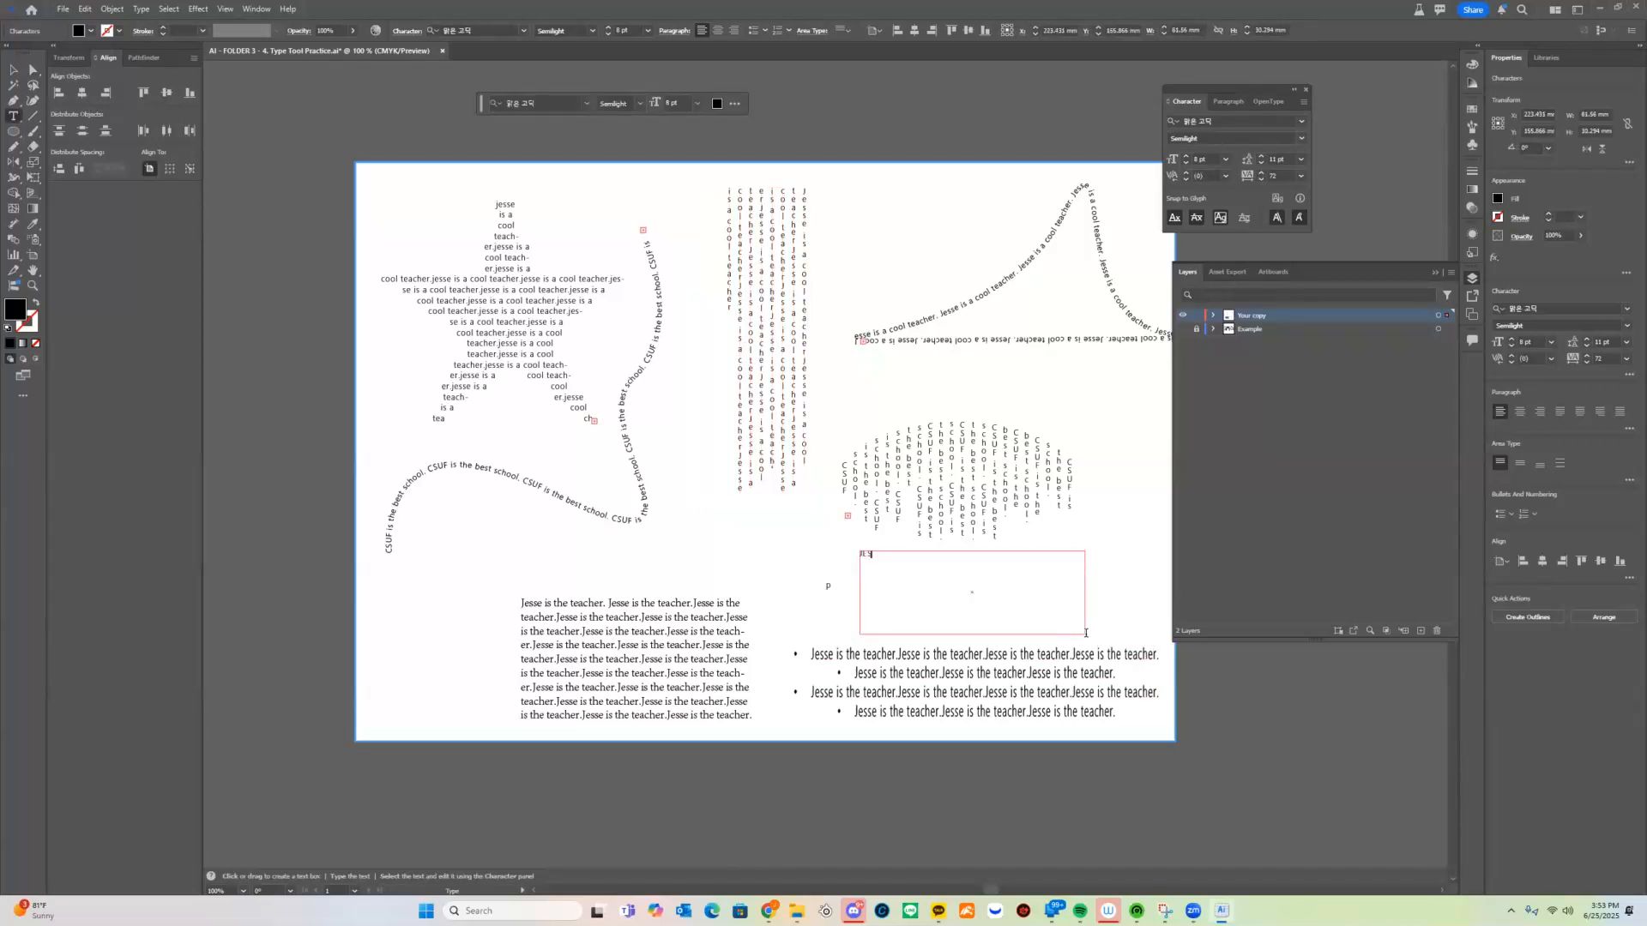
Set the whole name in the text frame below the ellipse text to the Prototype font at 40 pt.
key(ctrl+a)
click(524, 31)
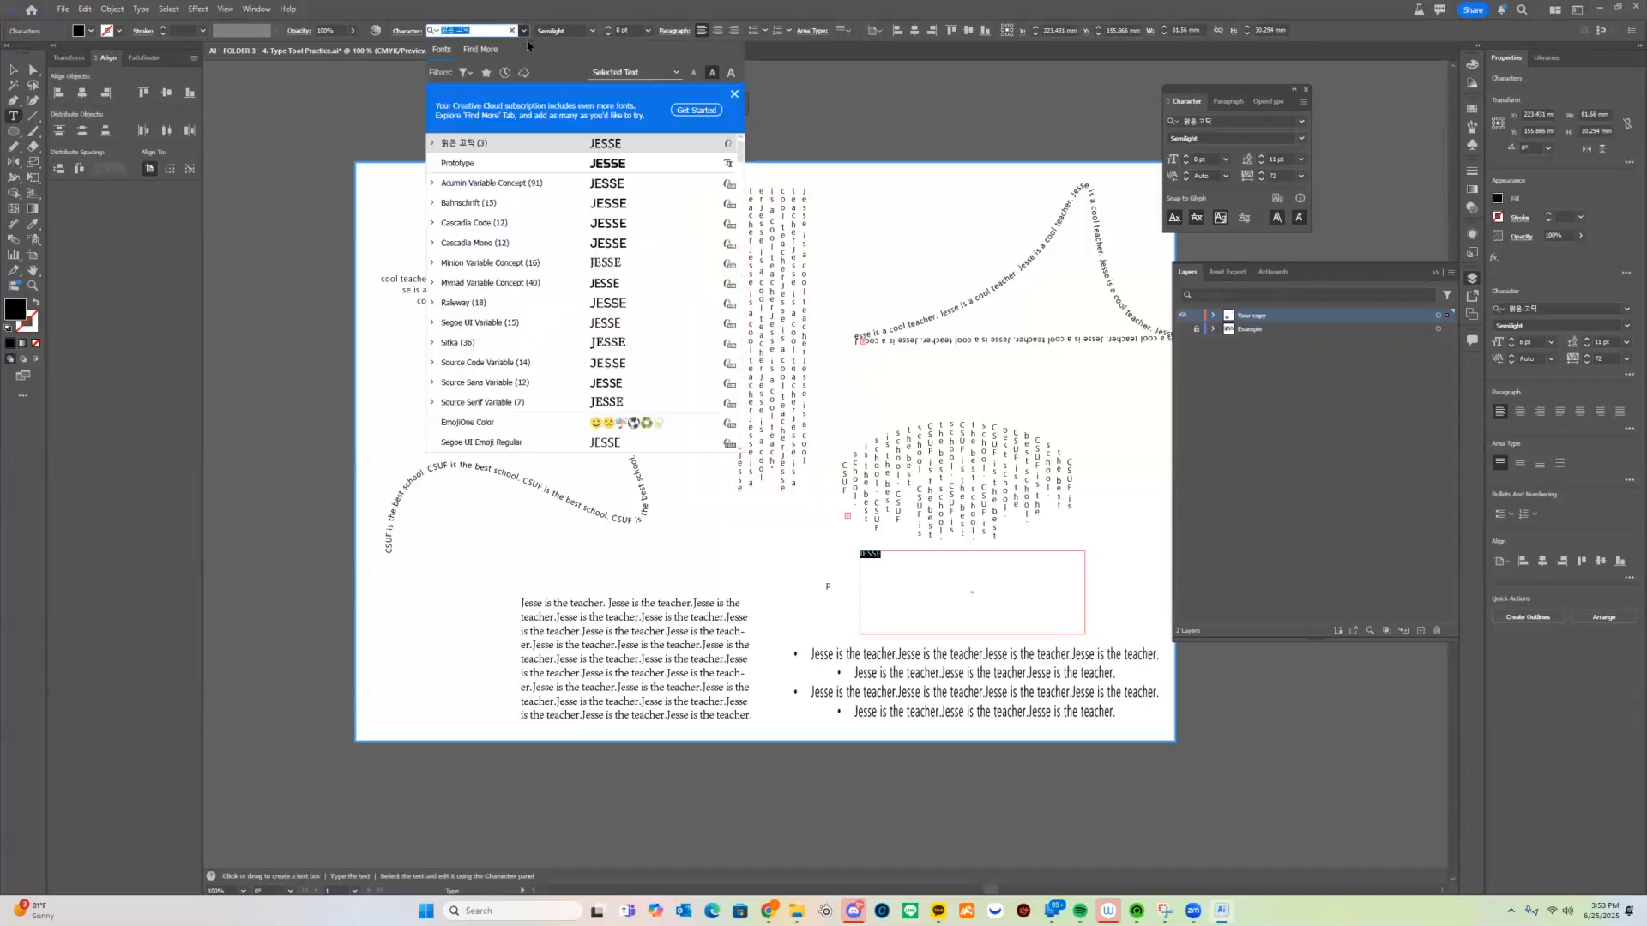
click(601, 163)
click(609, 28)
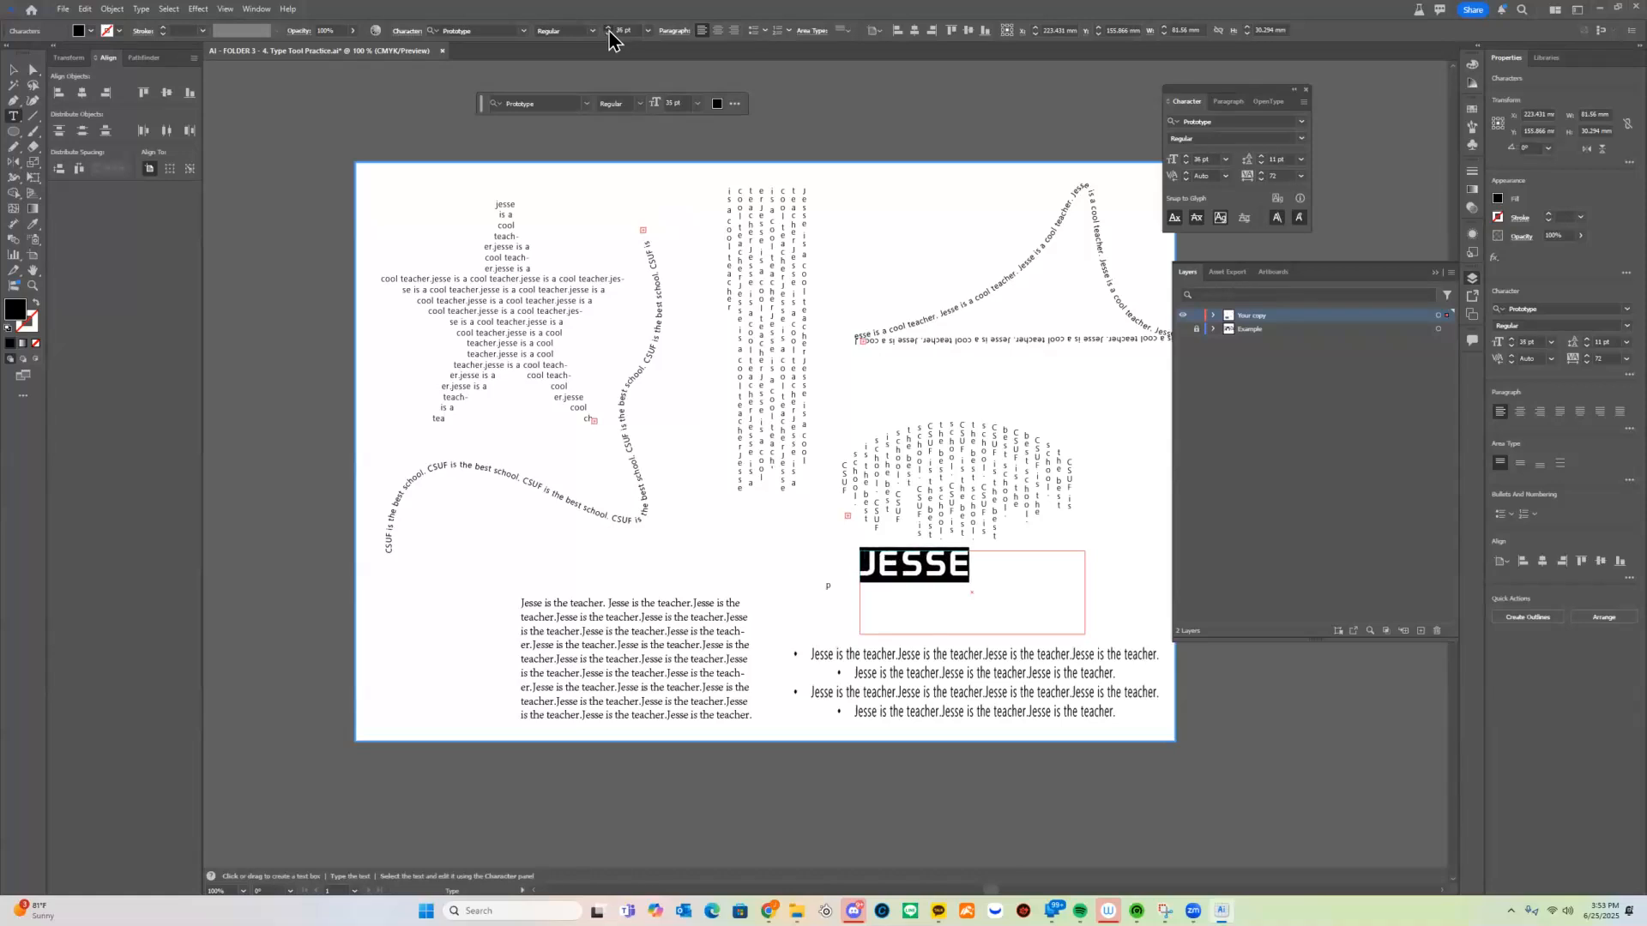
Resize, rotate and shift the name's individual letters with the Touch Type tool, and move the text slightly down, clear of the ellipse text.
drag(14, 117, 53, 146)
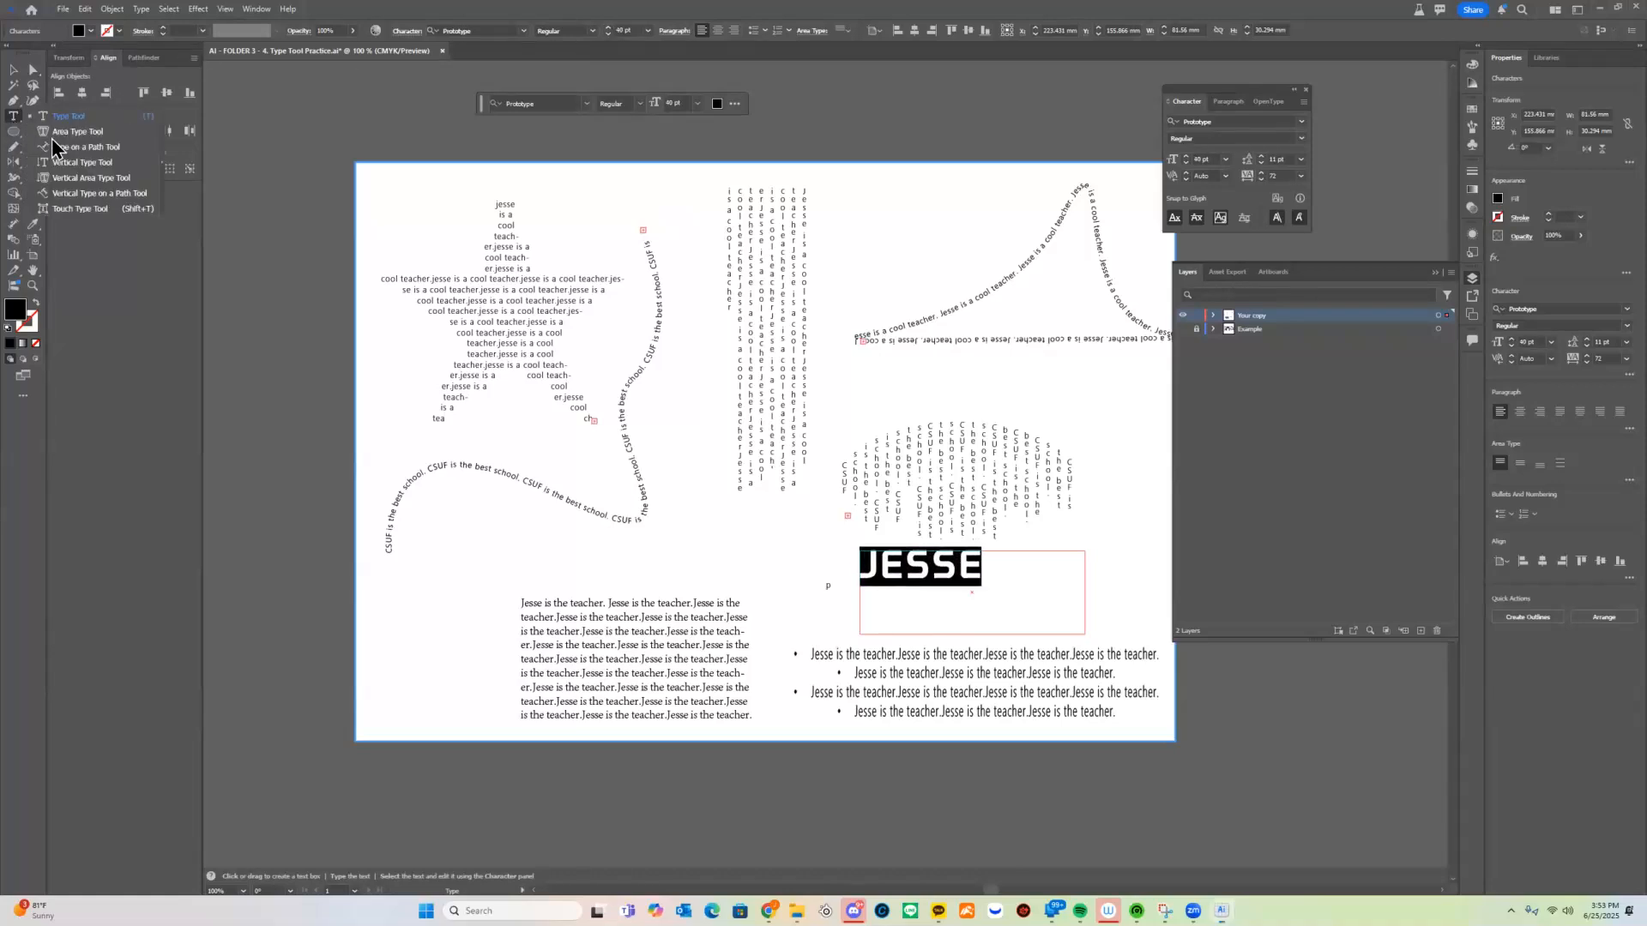
click(137, 210)
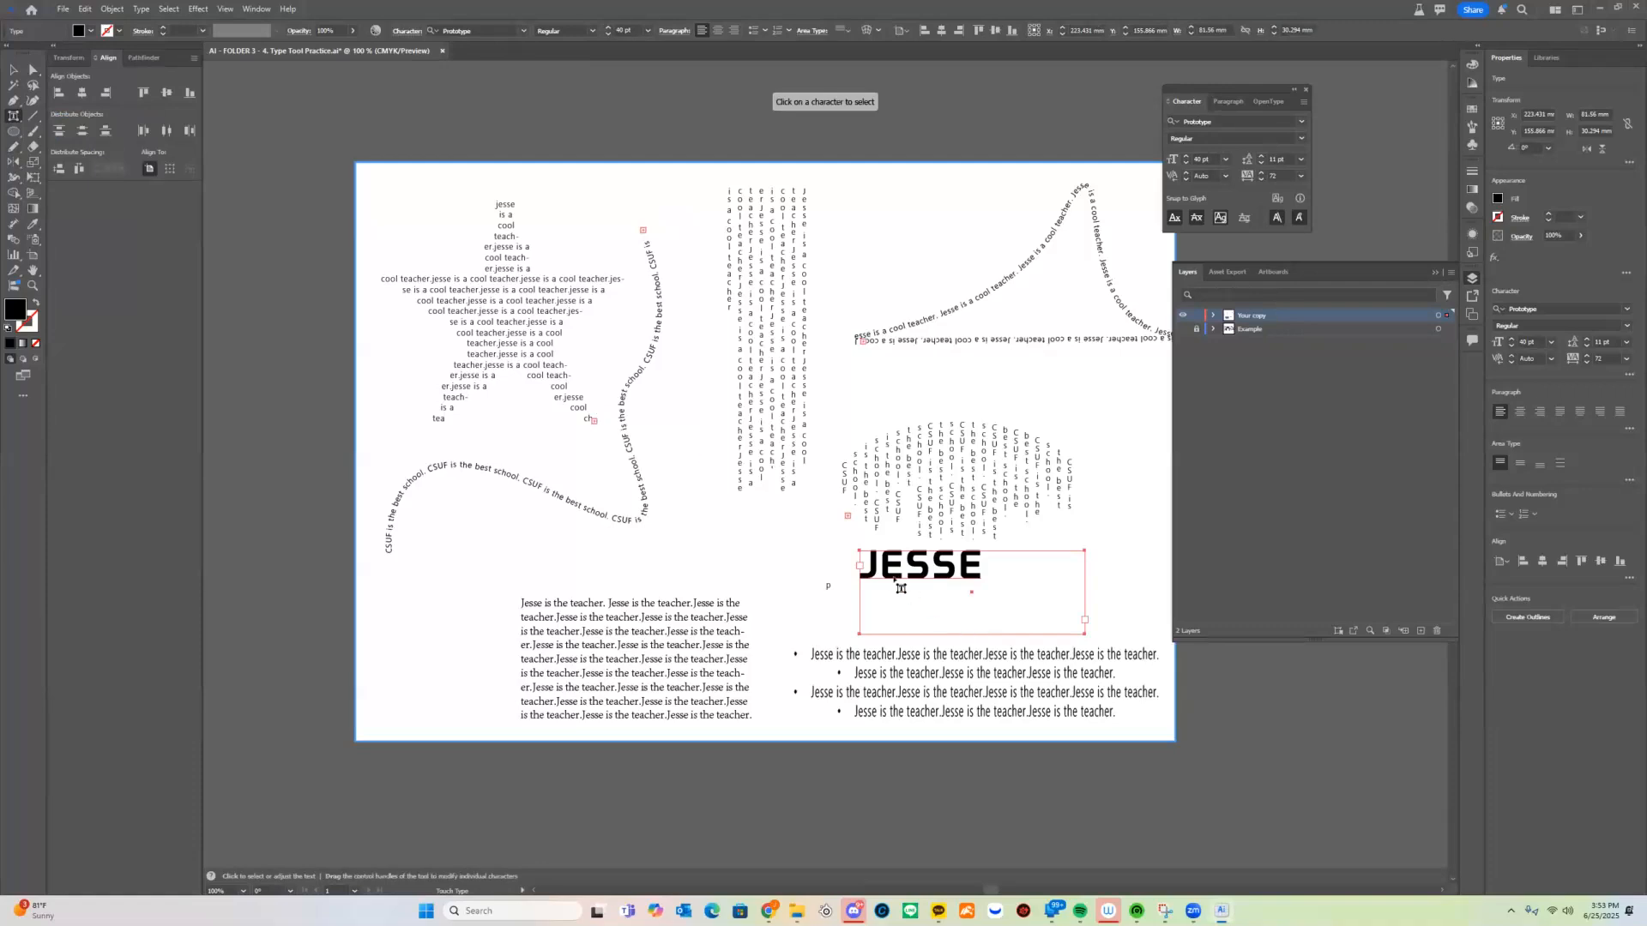
click(871, 570)
drag(878, 549, 923, 543)
click(911, 558)
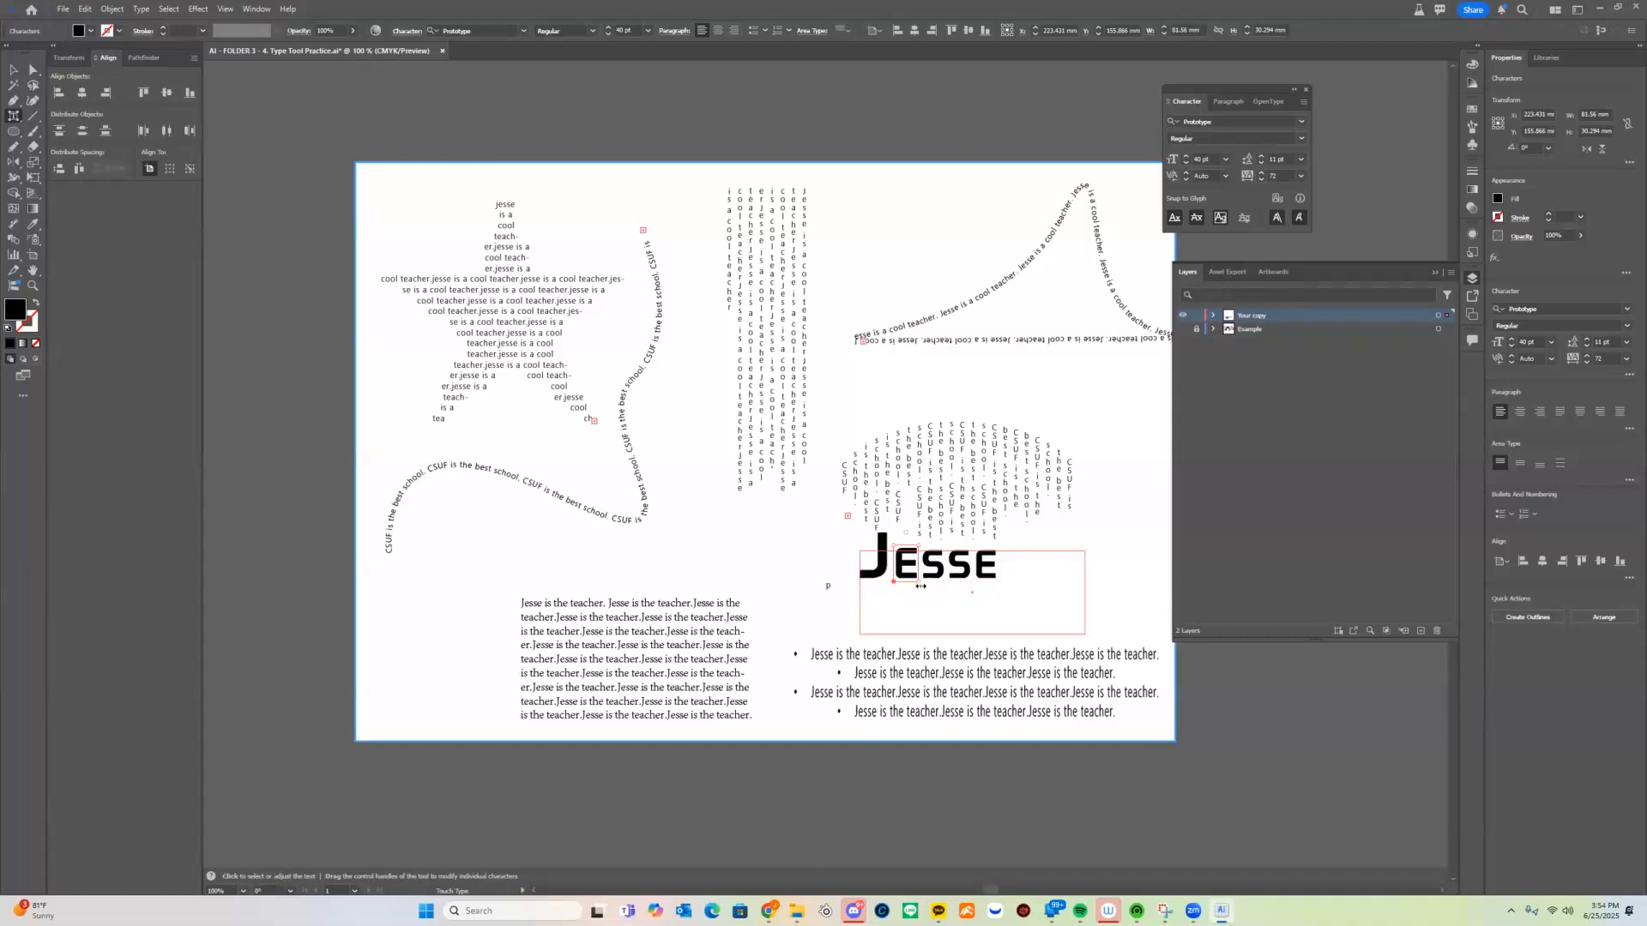
drag(894, 586, 966, 614)
click(930, 565)
click(964, 565)
click(975, 588)
key(v)
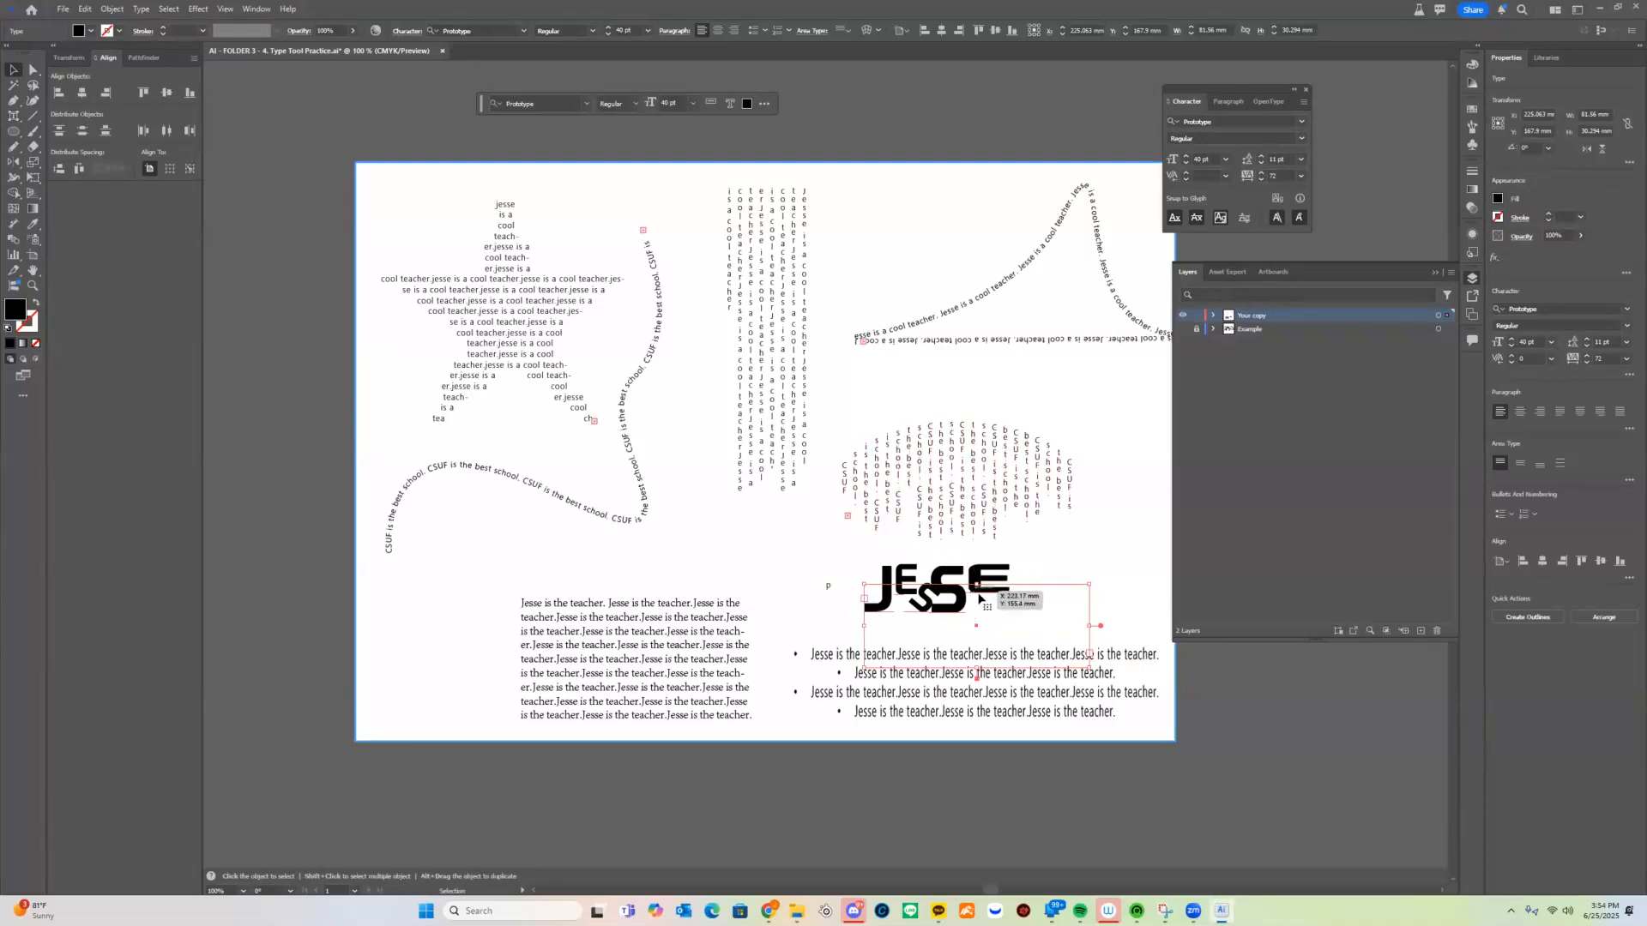
click(460, 617)
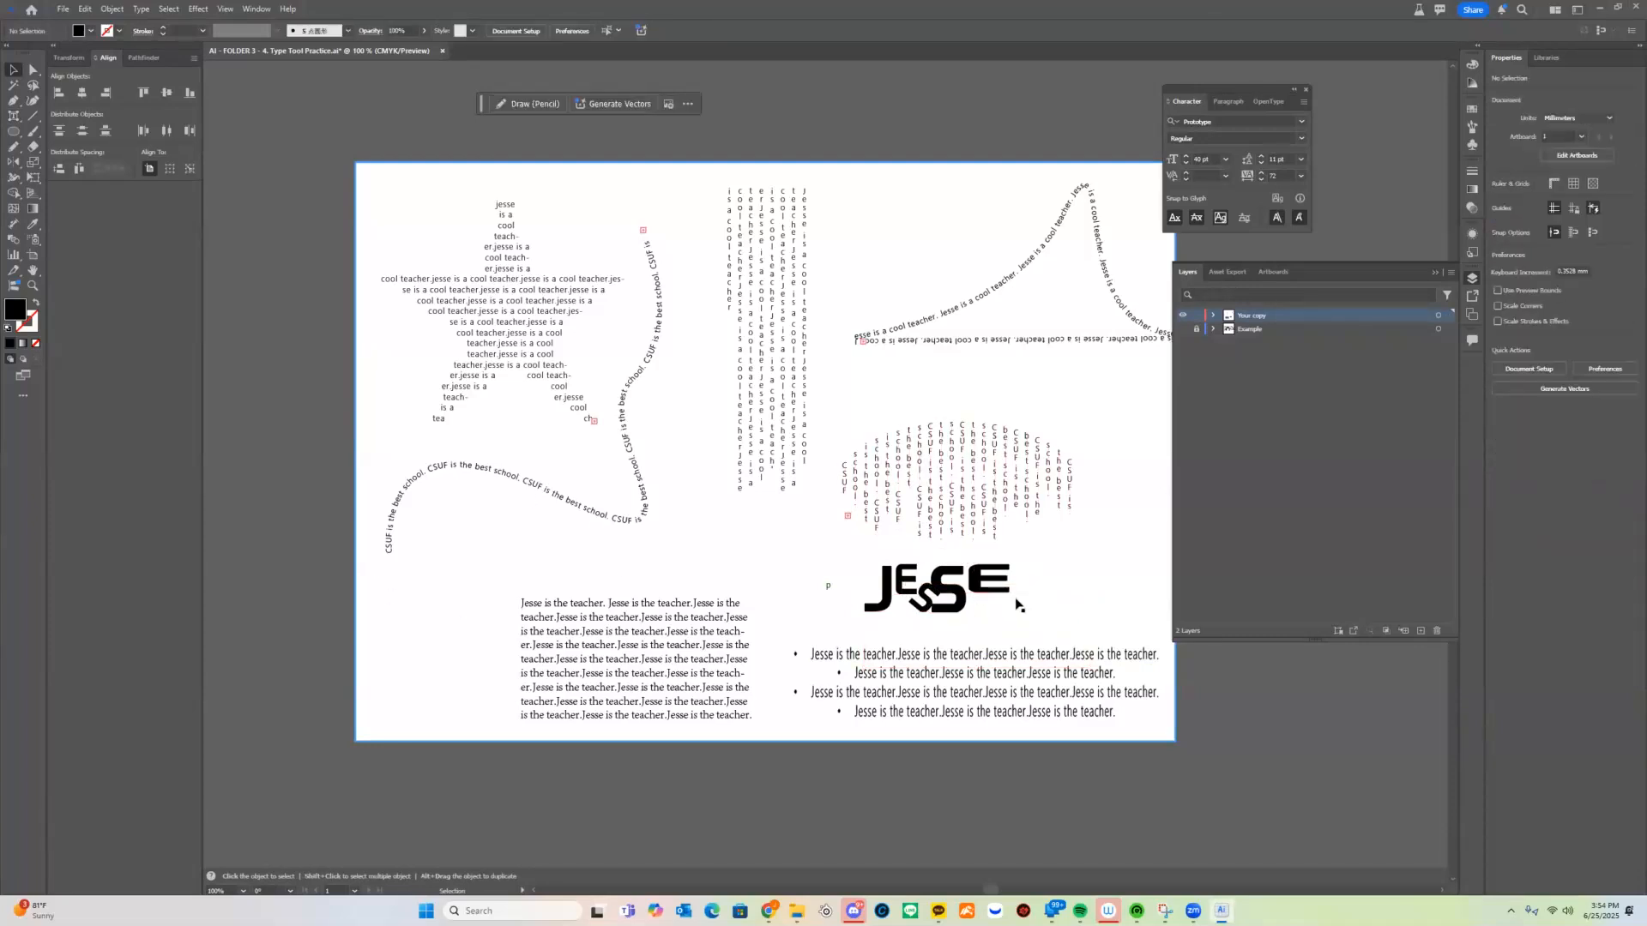
Delete the stray single letter beside the styled name text.
click(14, 116)
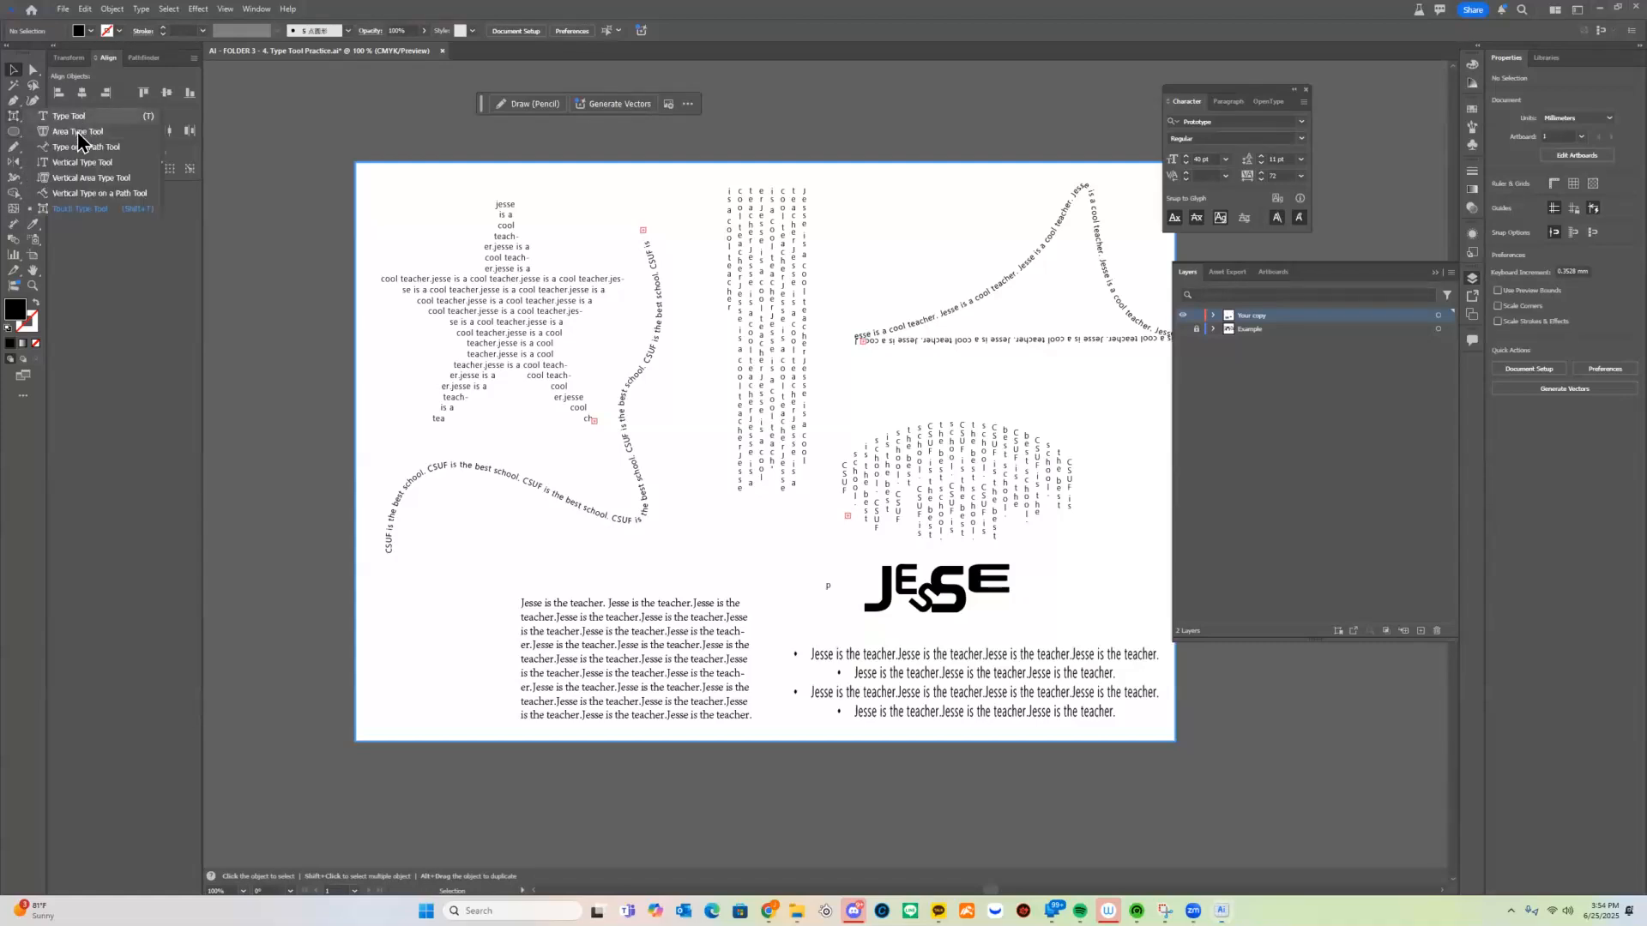
click(757, 324)
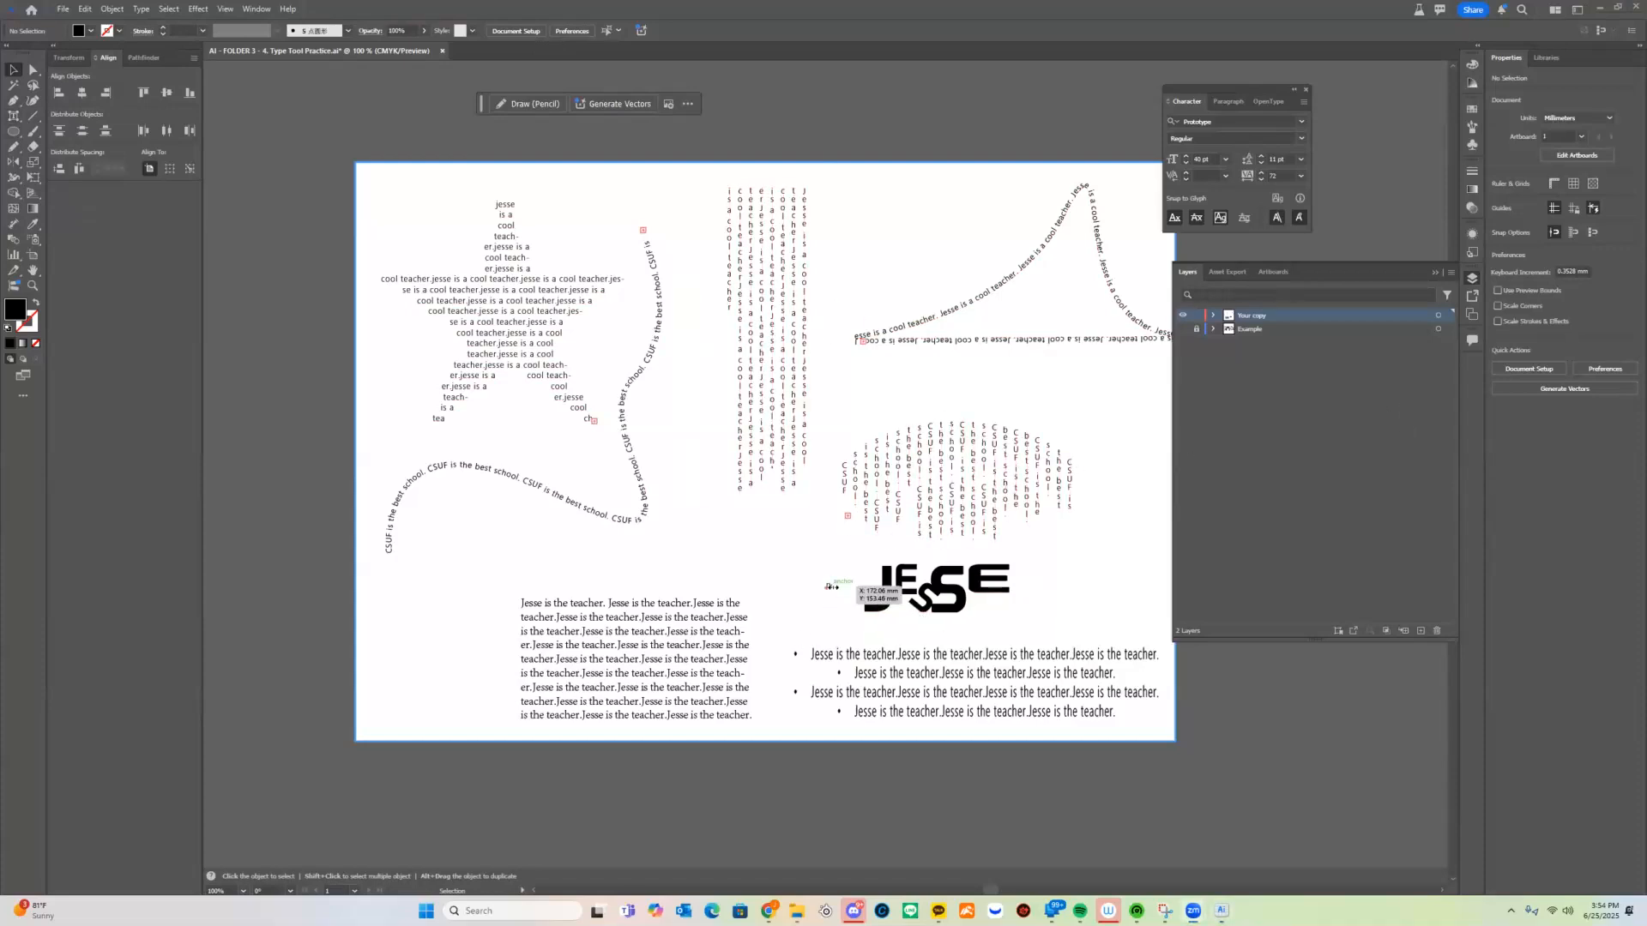
click(829, 587)
key(Delete)
Move the star text slightly to the right and the vertical text block slightly down.
mouse_move(510, 329)
mouse_down()
mouse_move(549, 324)
mouse_move(600, 275)
mouse_move(544, 338)
mouse_move(533, 326)
mouse_up()
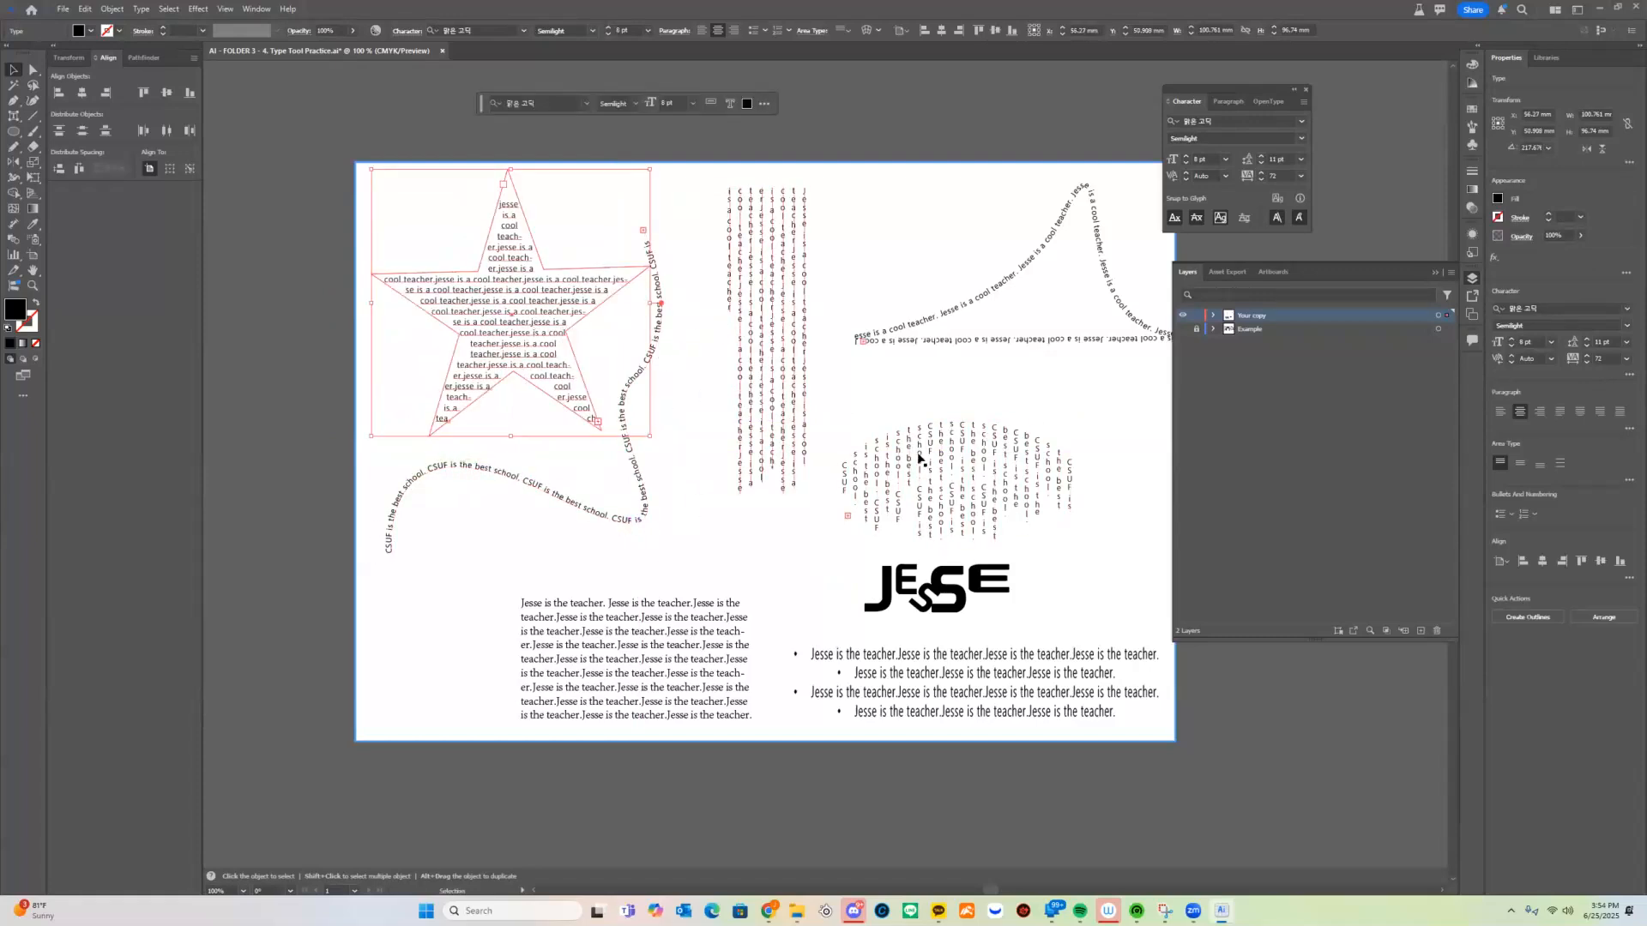
mouse_move(778, 398)
mouse_down()
mouse_move(754, 427)
mouse_move(773, 427)
mouse_up()
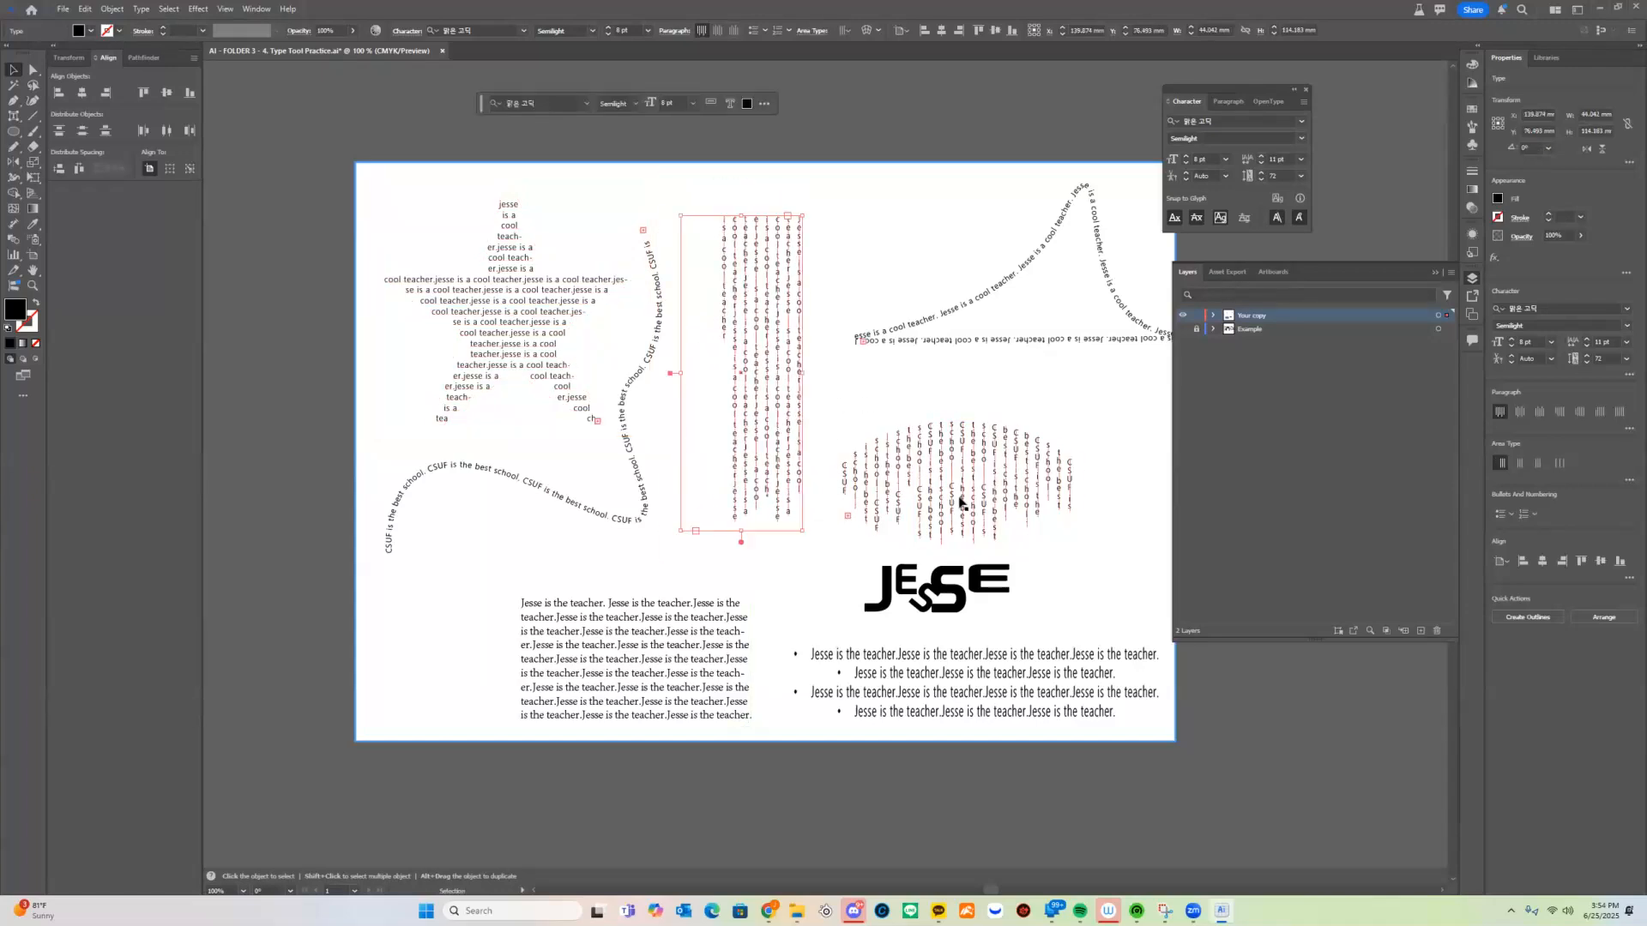
double_click(1008, 467)
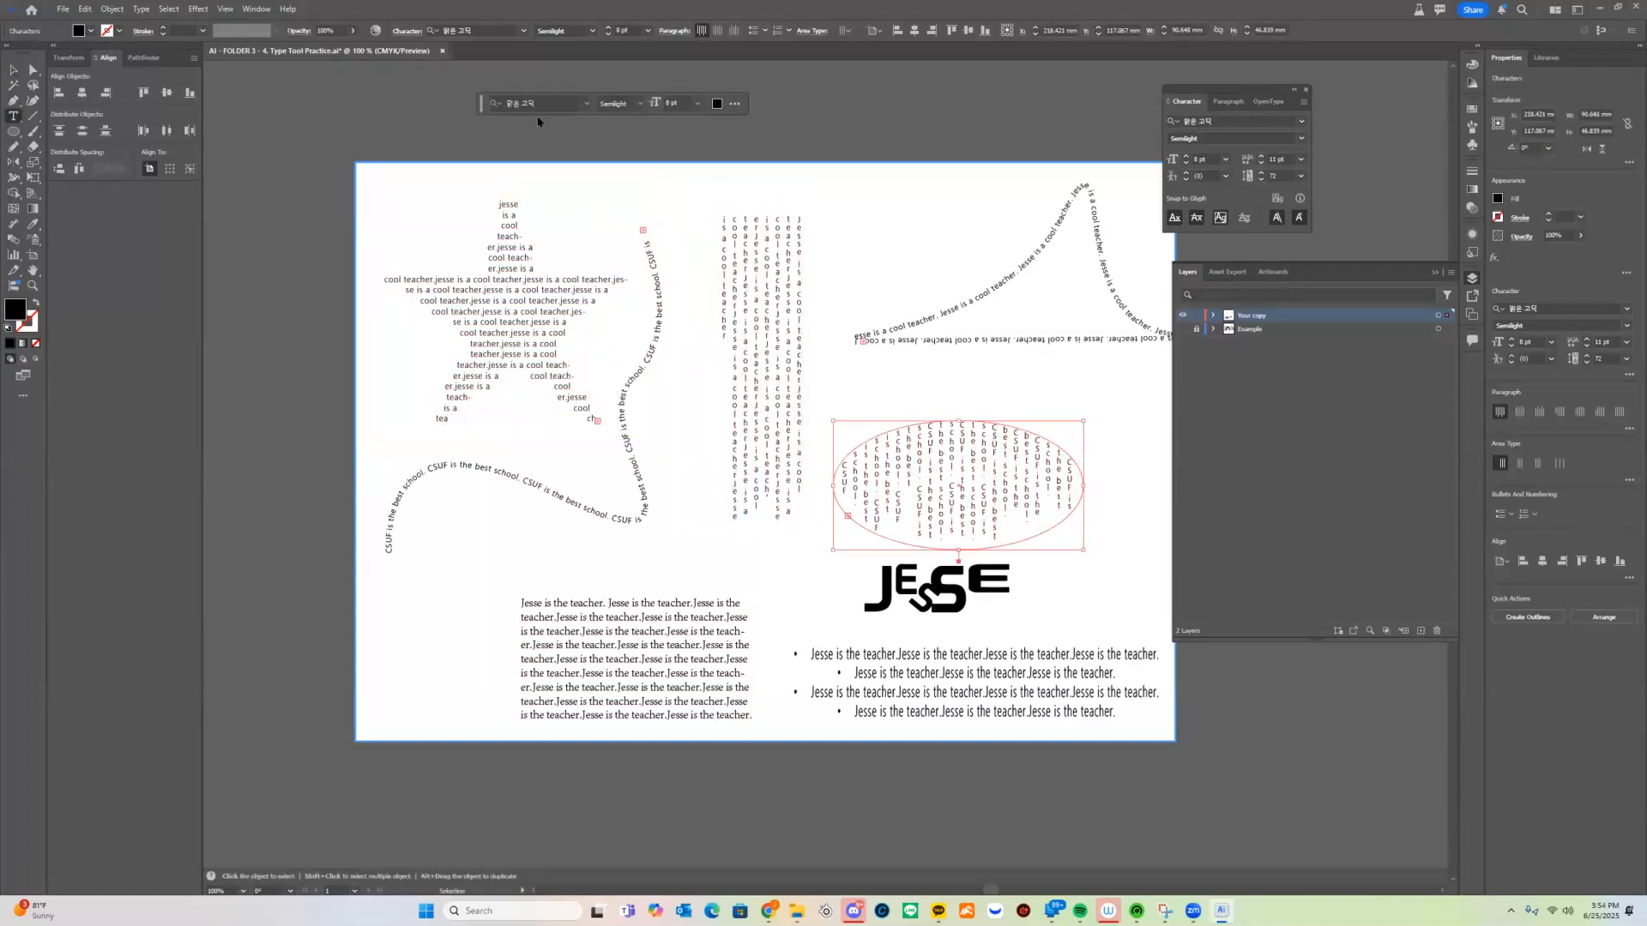
key(ctrl+a)
key(Escape)
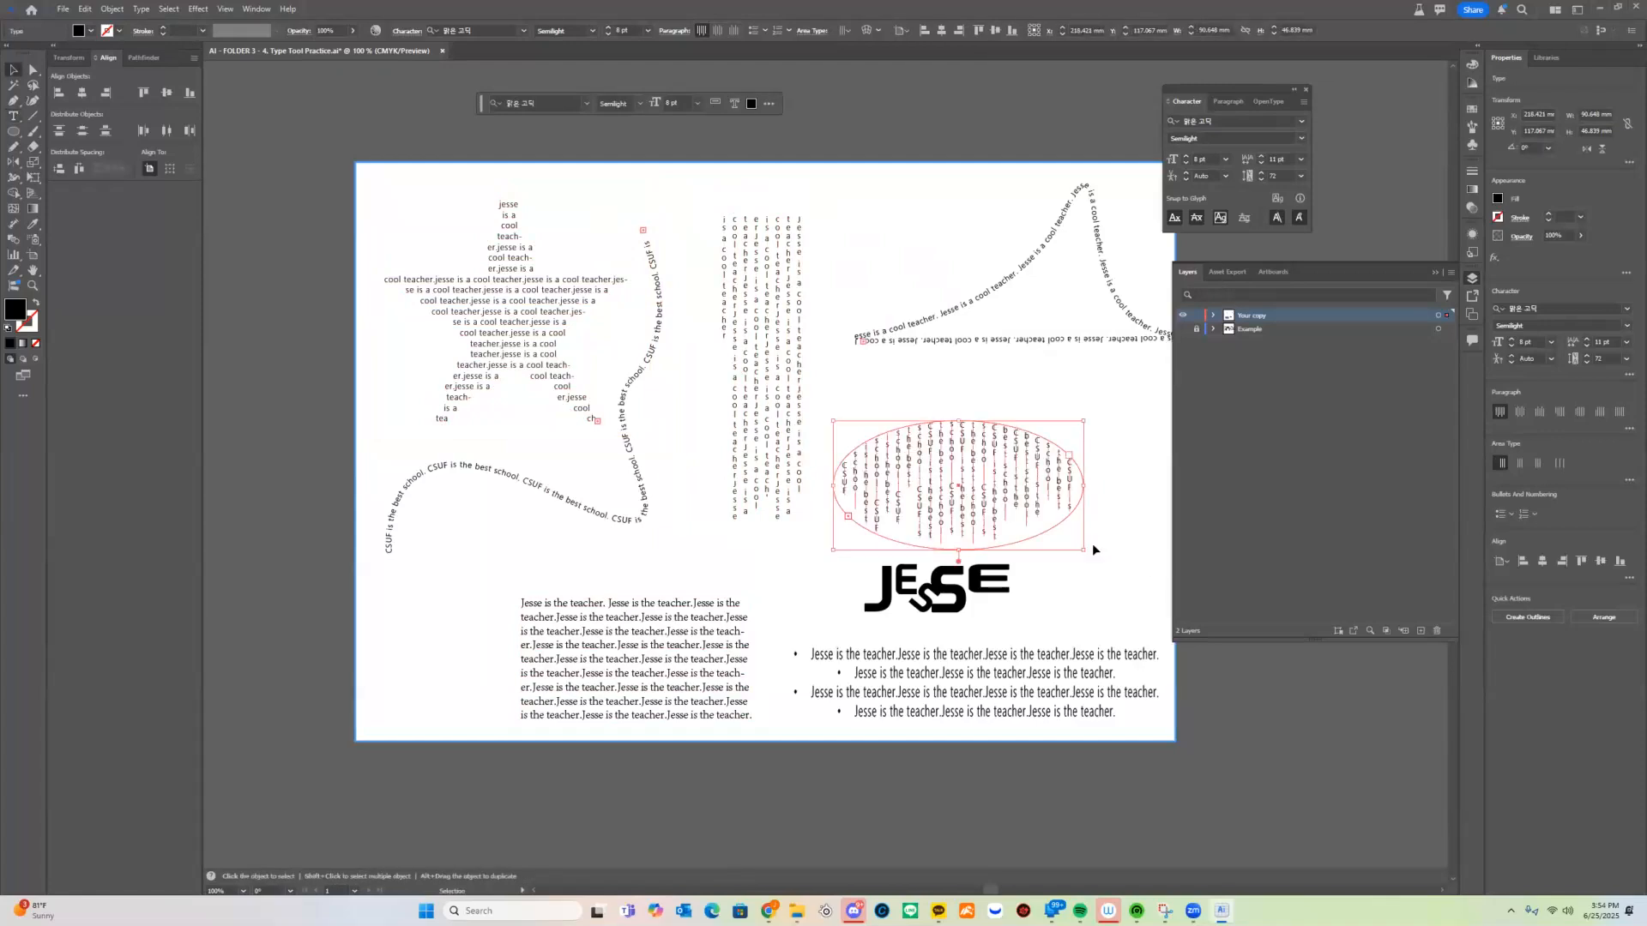
click(552, 261)
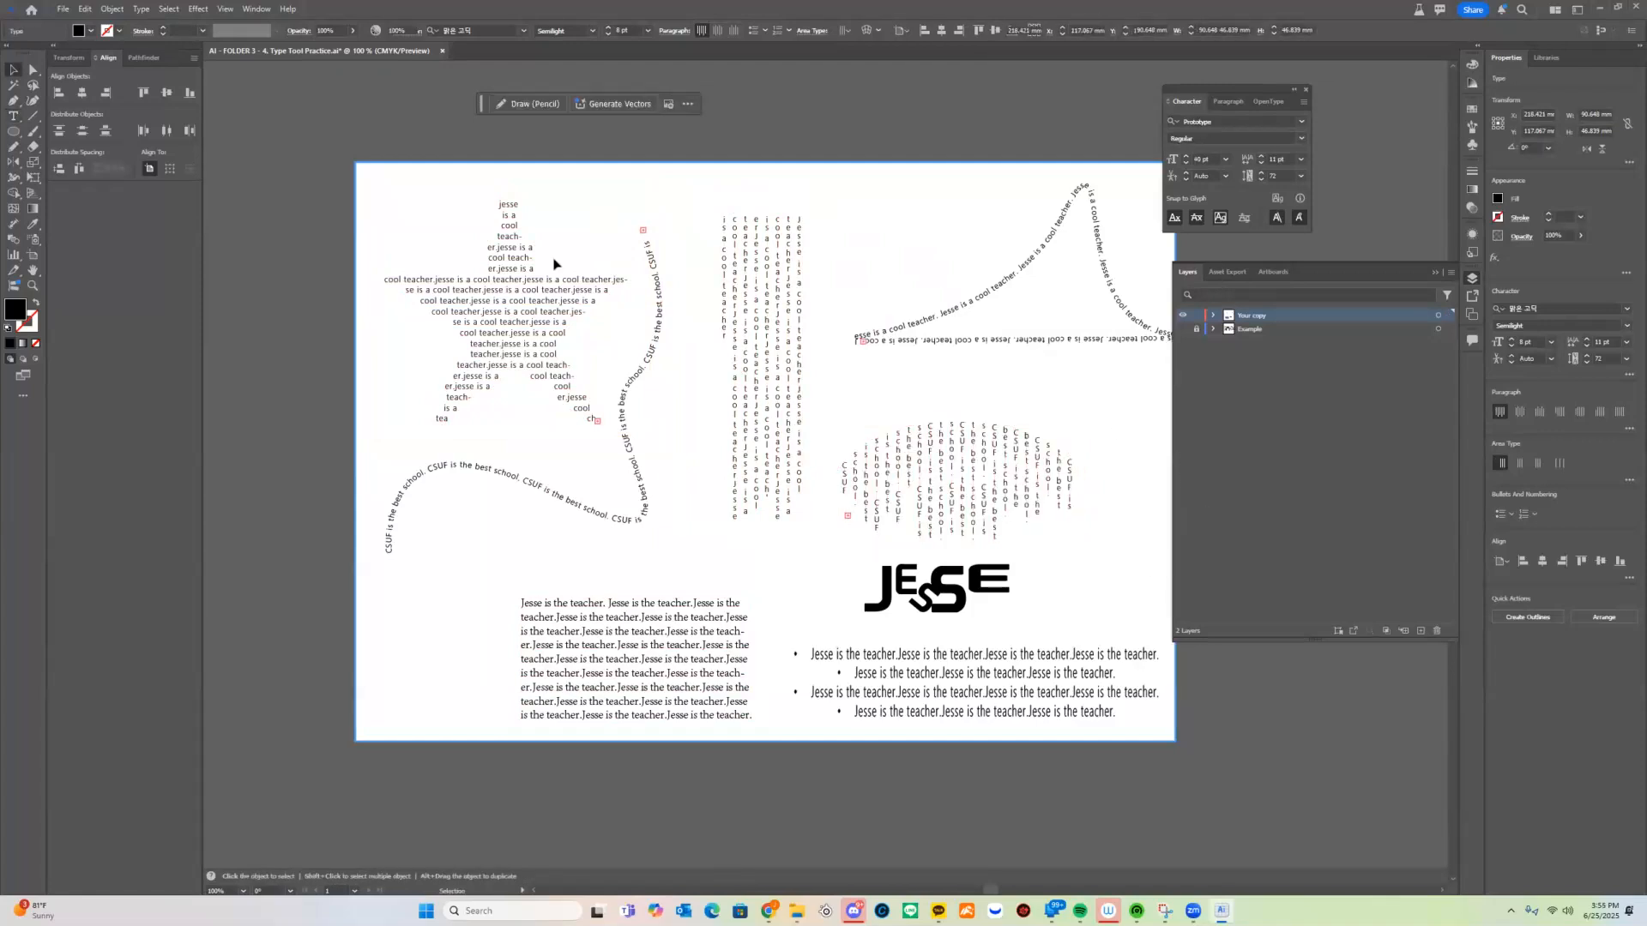
Try the Aksi Mosi and Segoe UI Emoji Regular fonts on all the text inside the star.
click(495, 313)
double_click(495, 313)
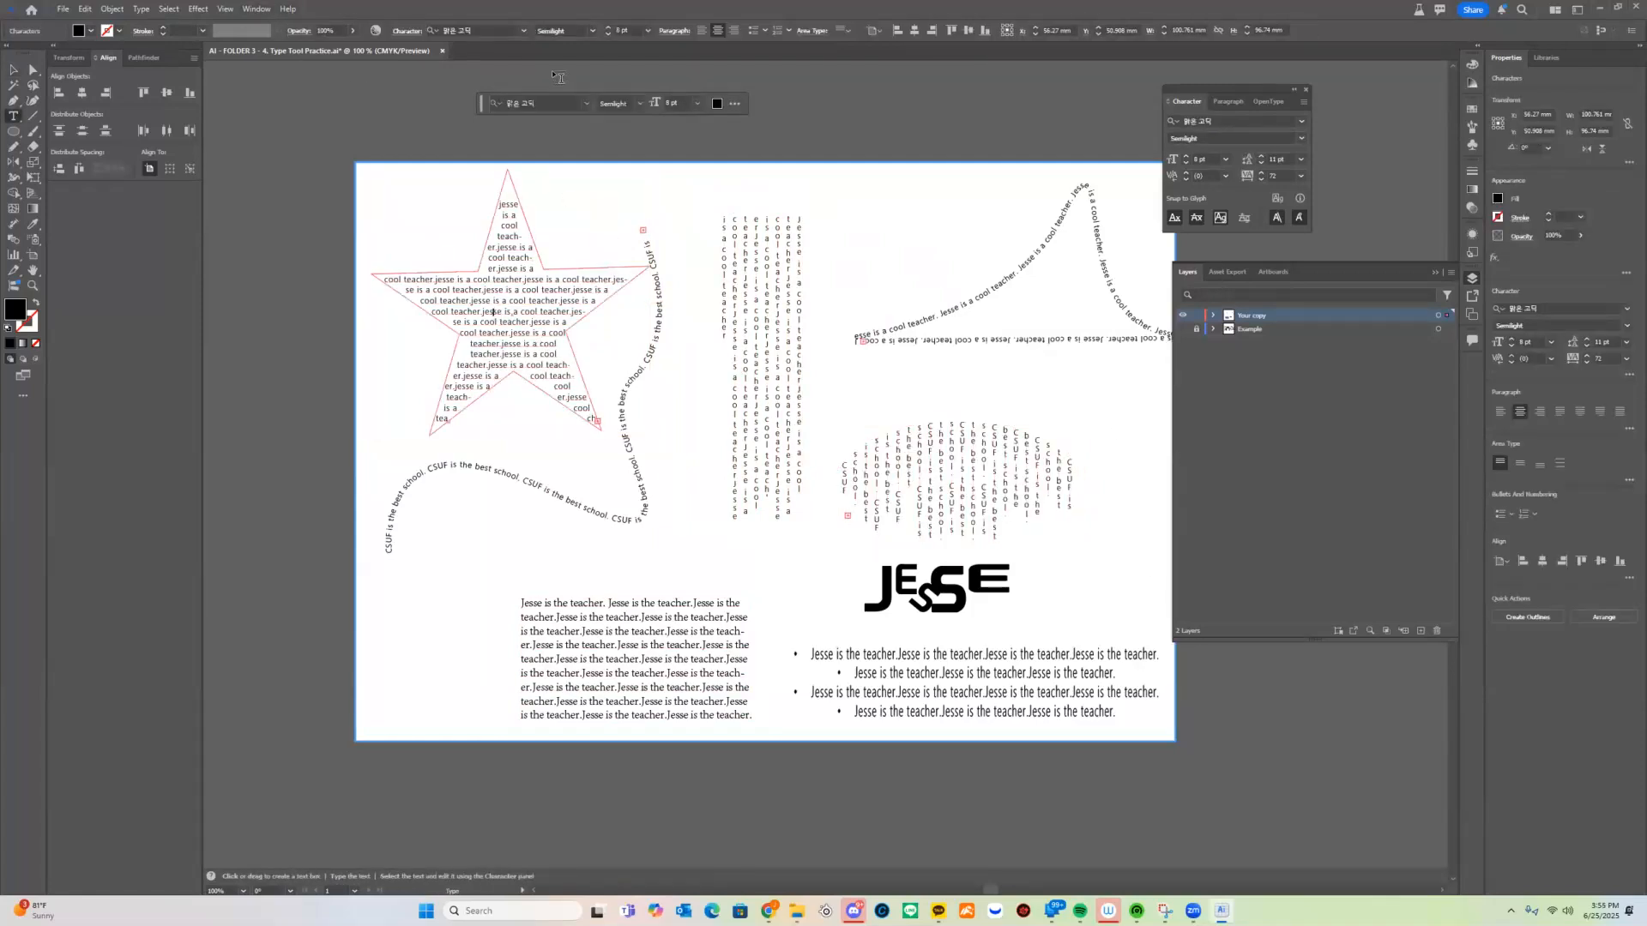
key(ctrl+a)
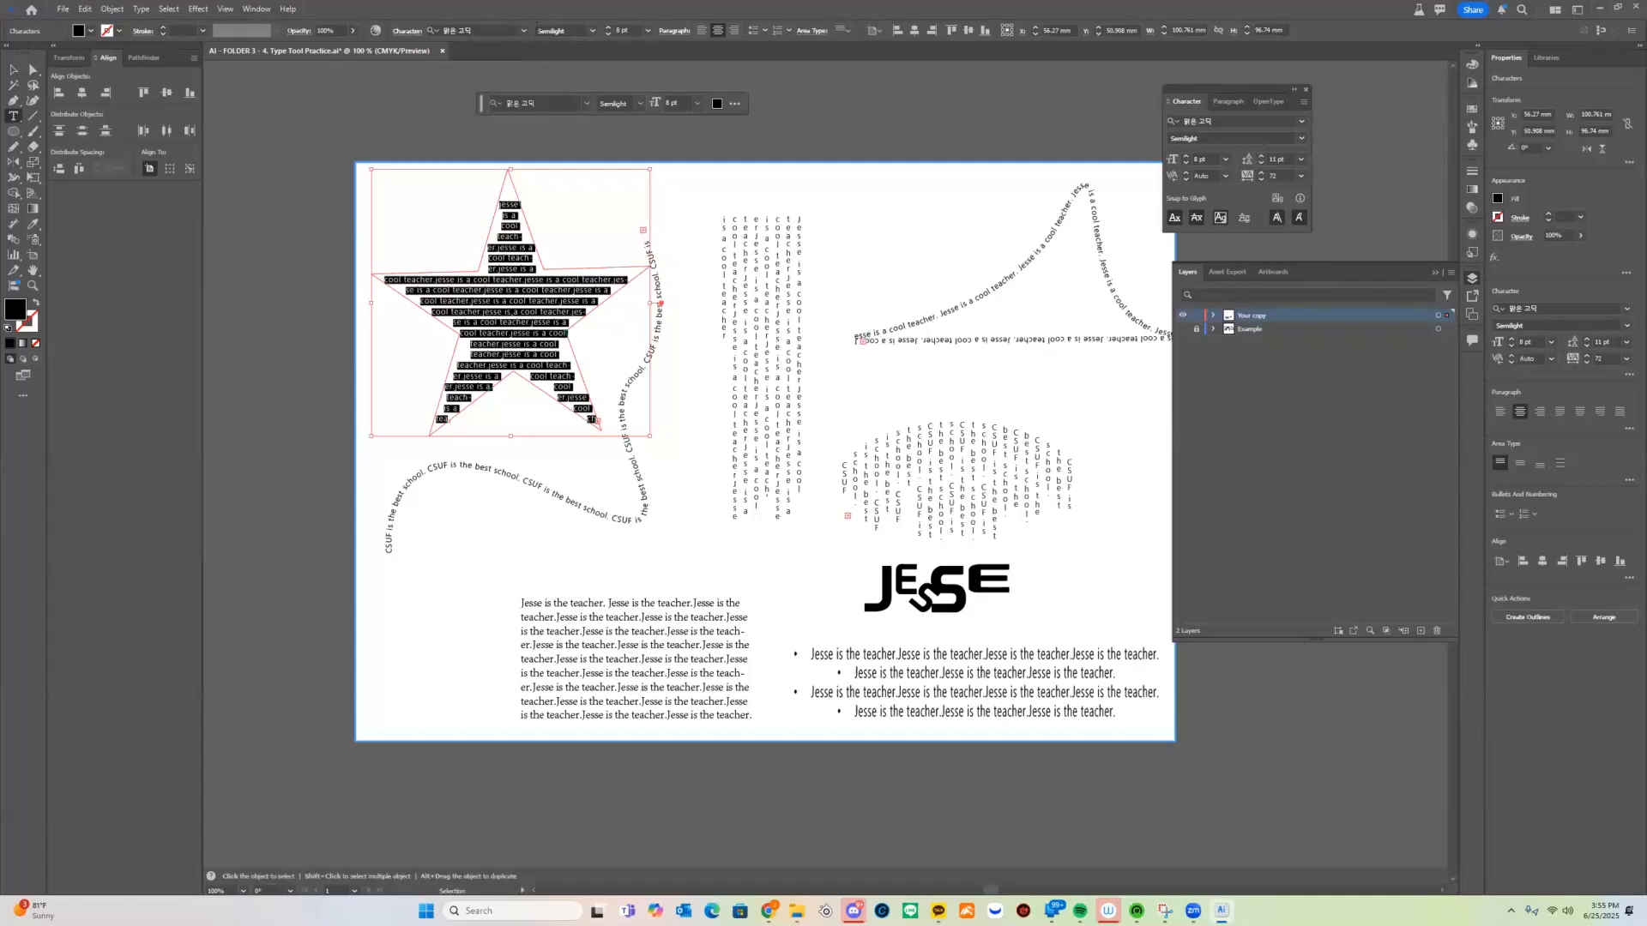
click(523, 32)
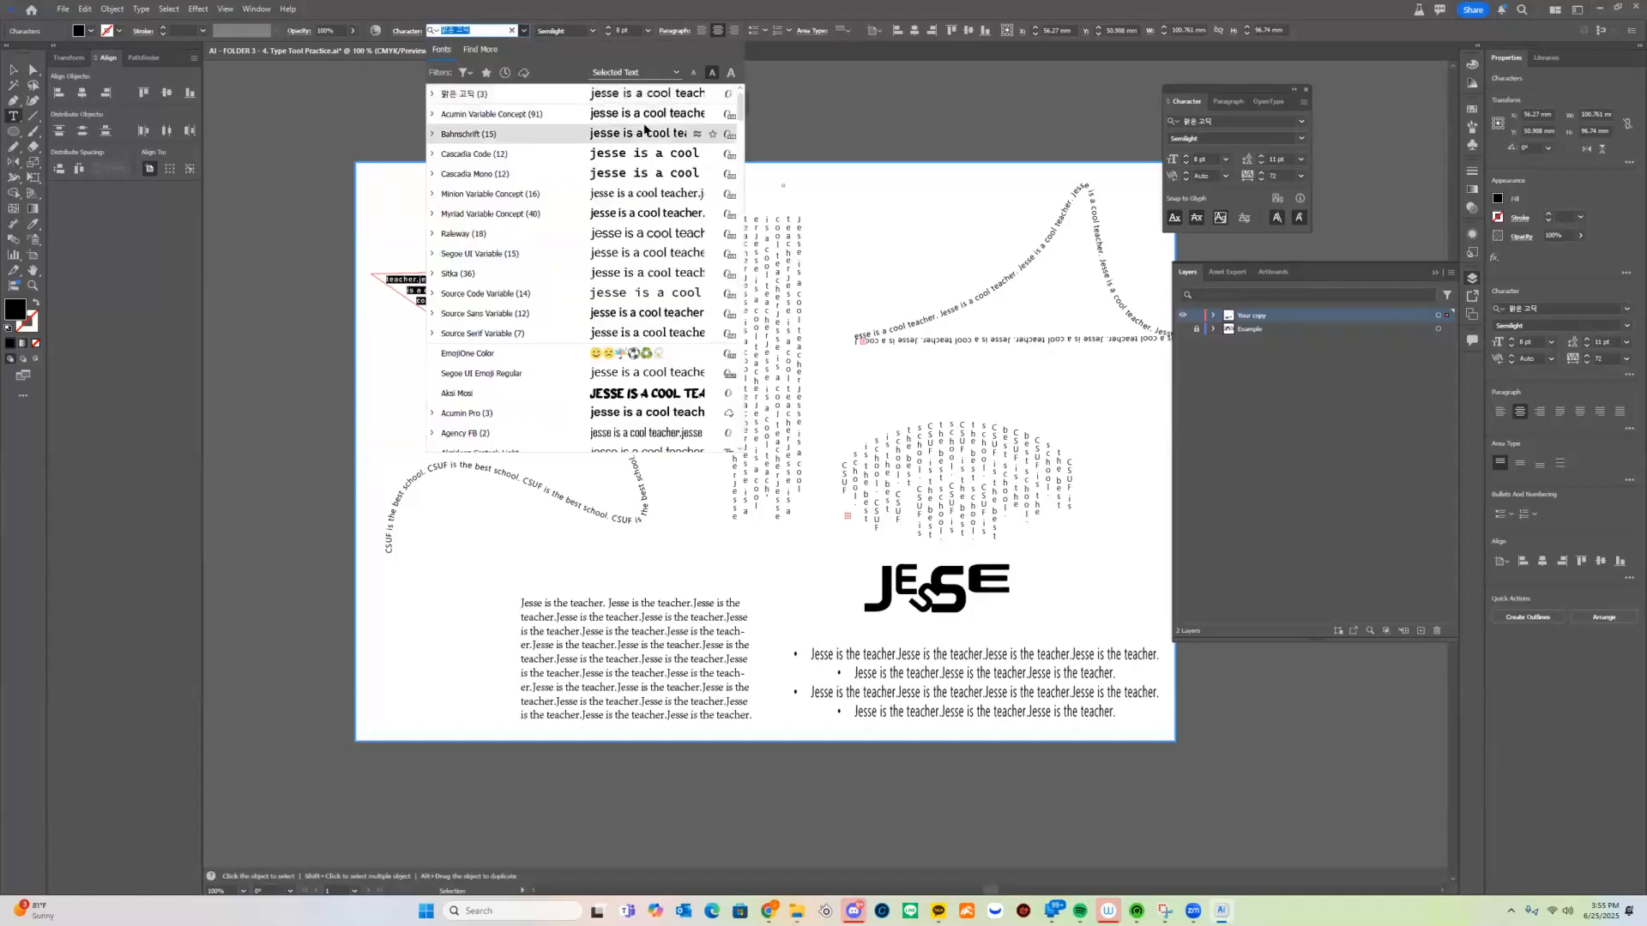
scroll(681, 393, down, 3)
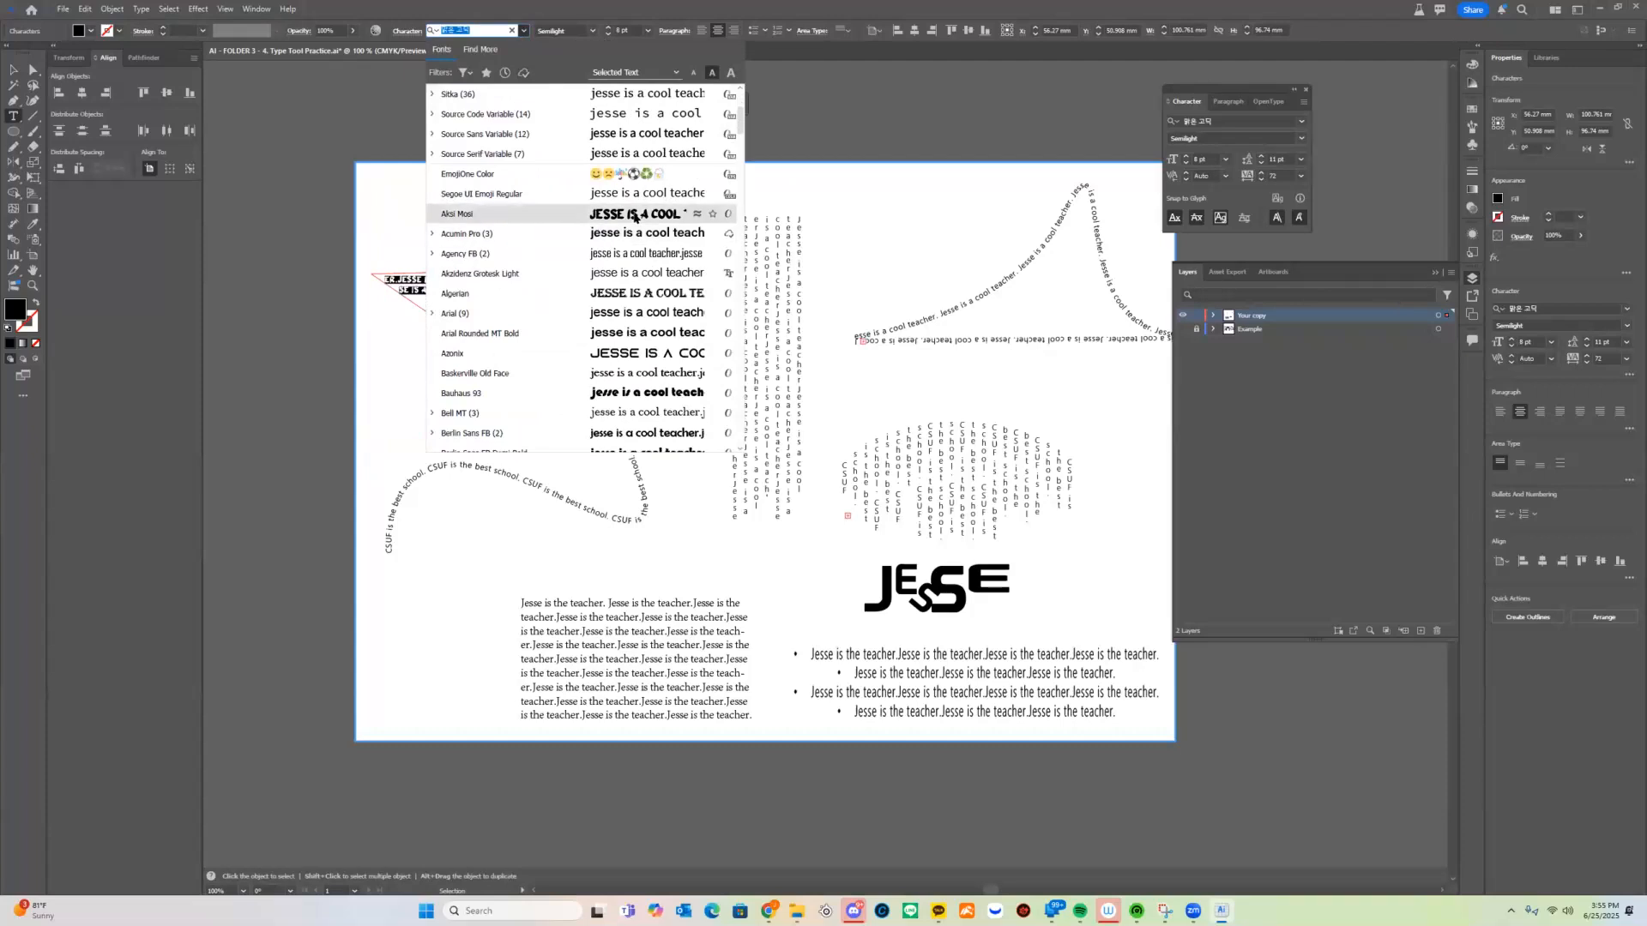
click(635, 214)
click(646, 34)
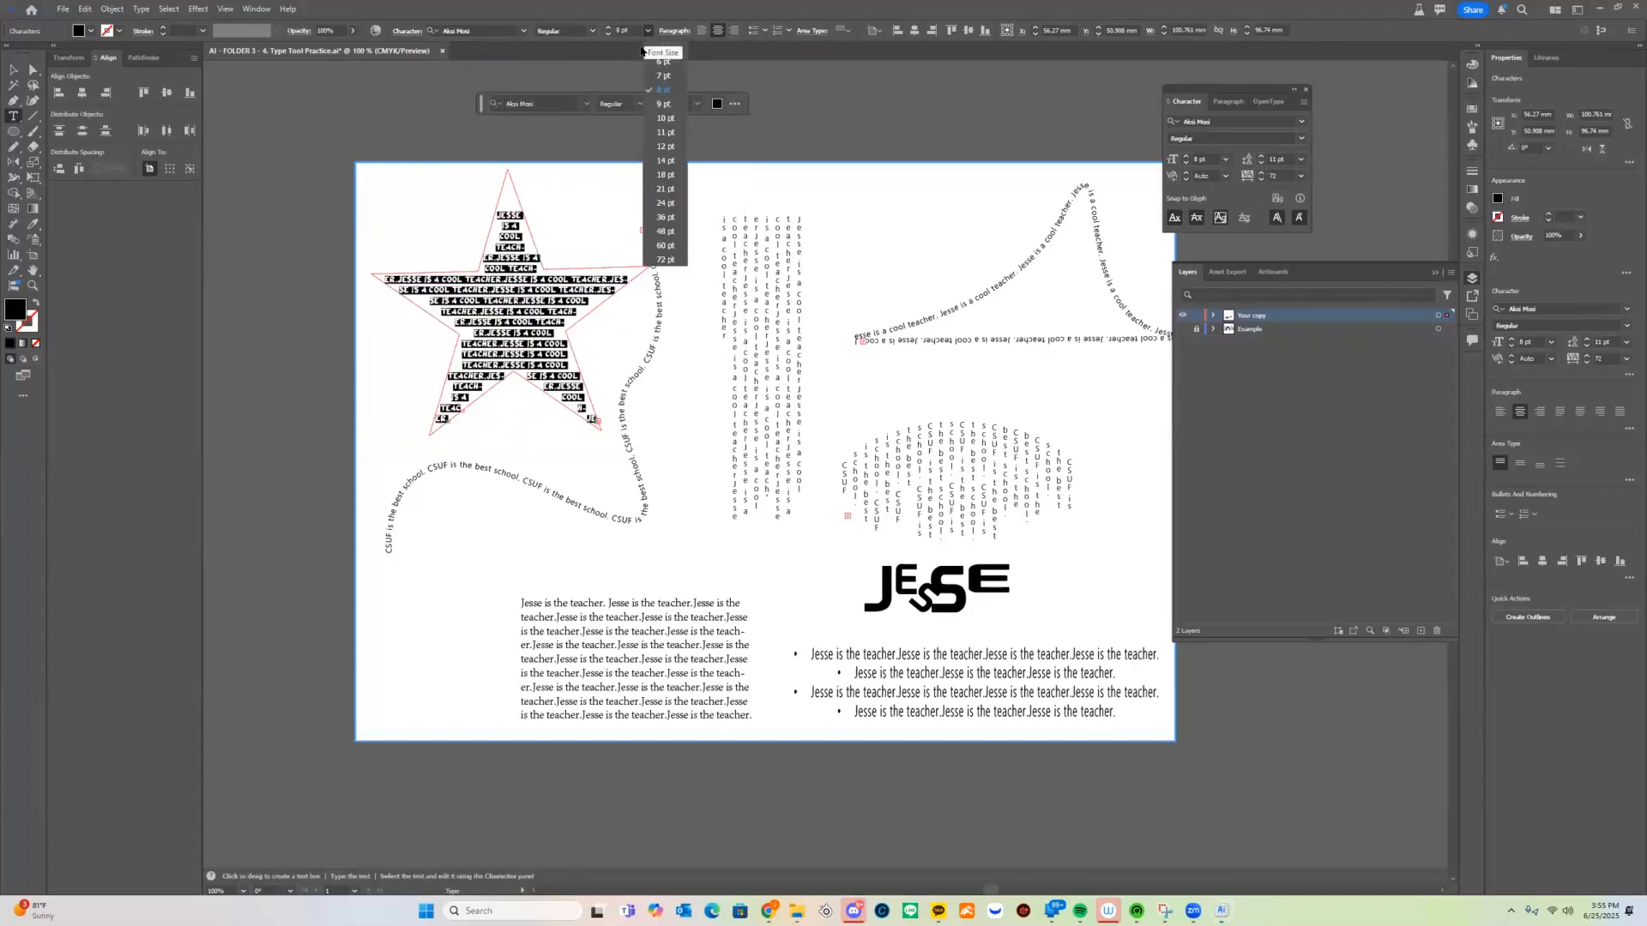
click(593, 32)
click(593, 32)
click(524, 31)
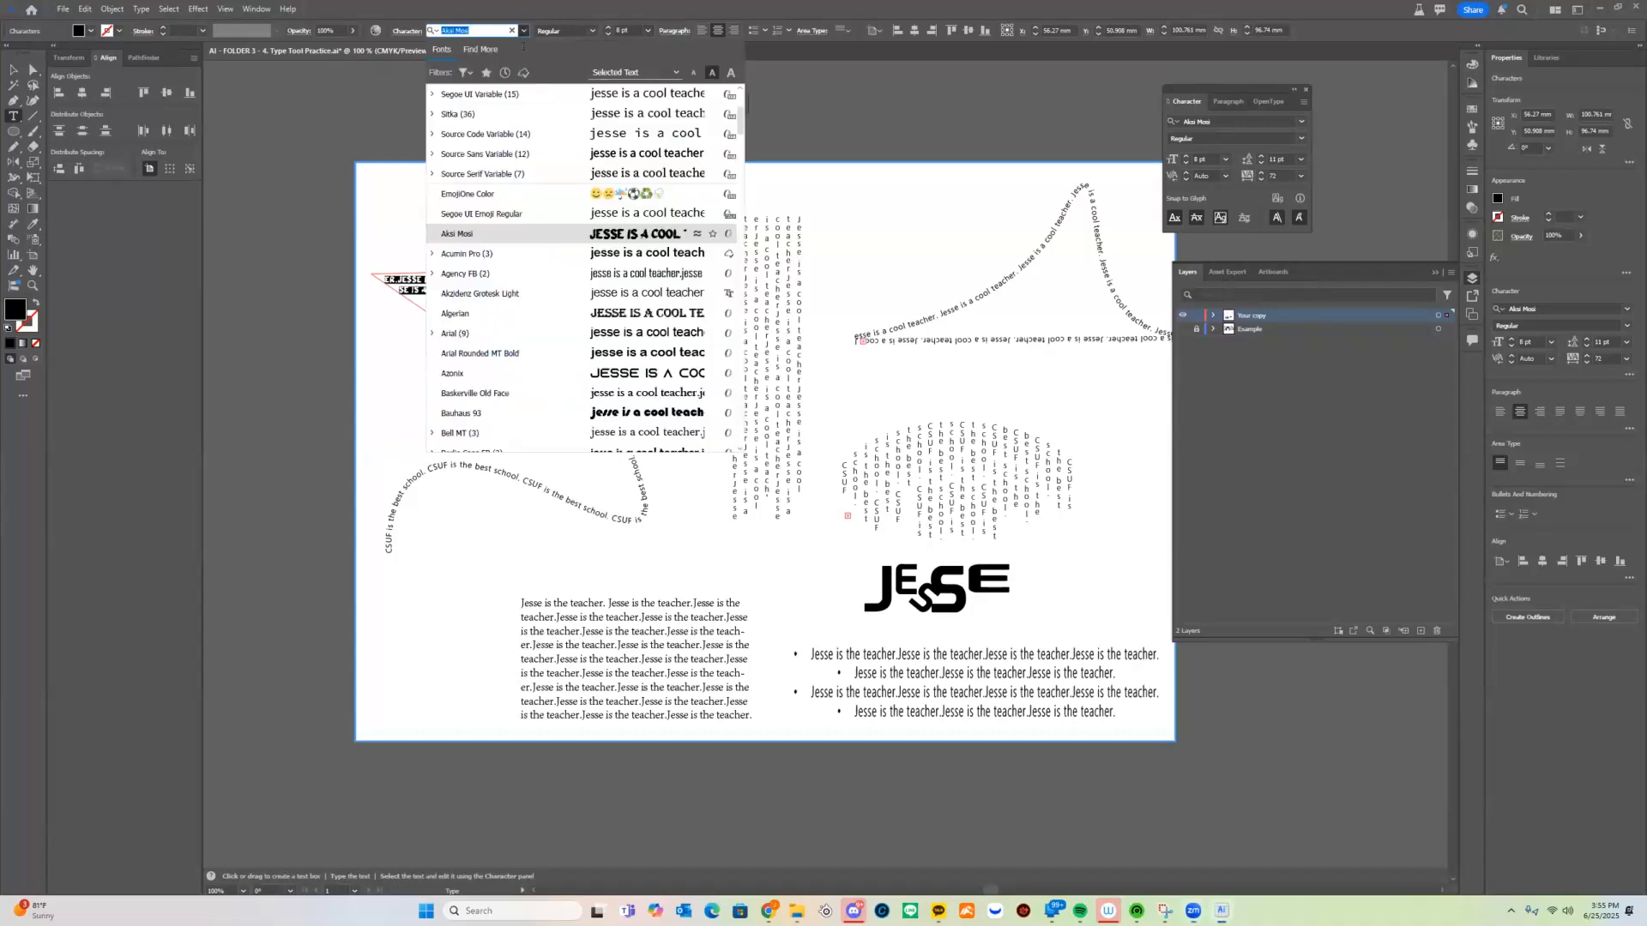
click(667, 212)
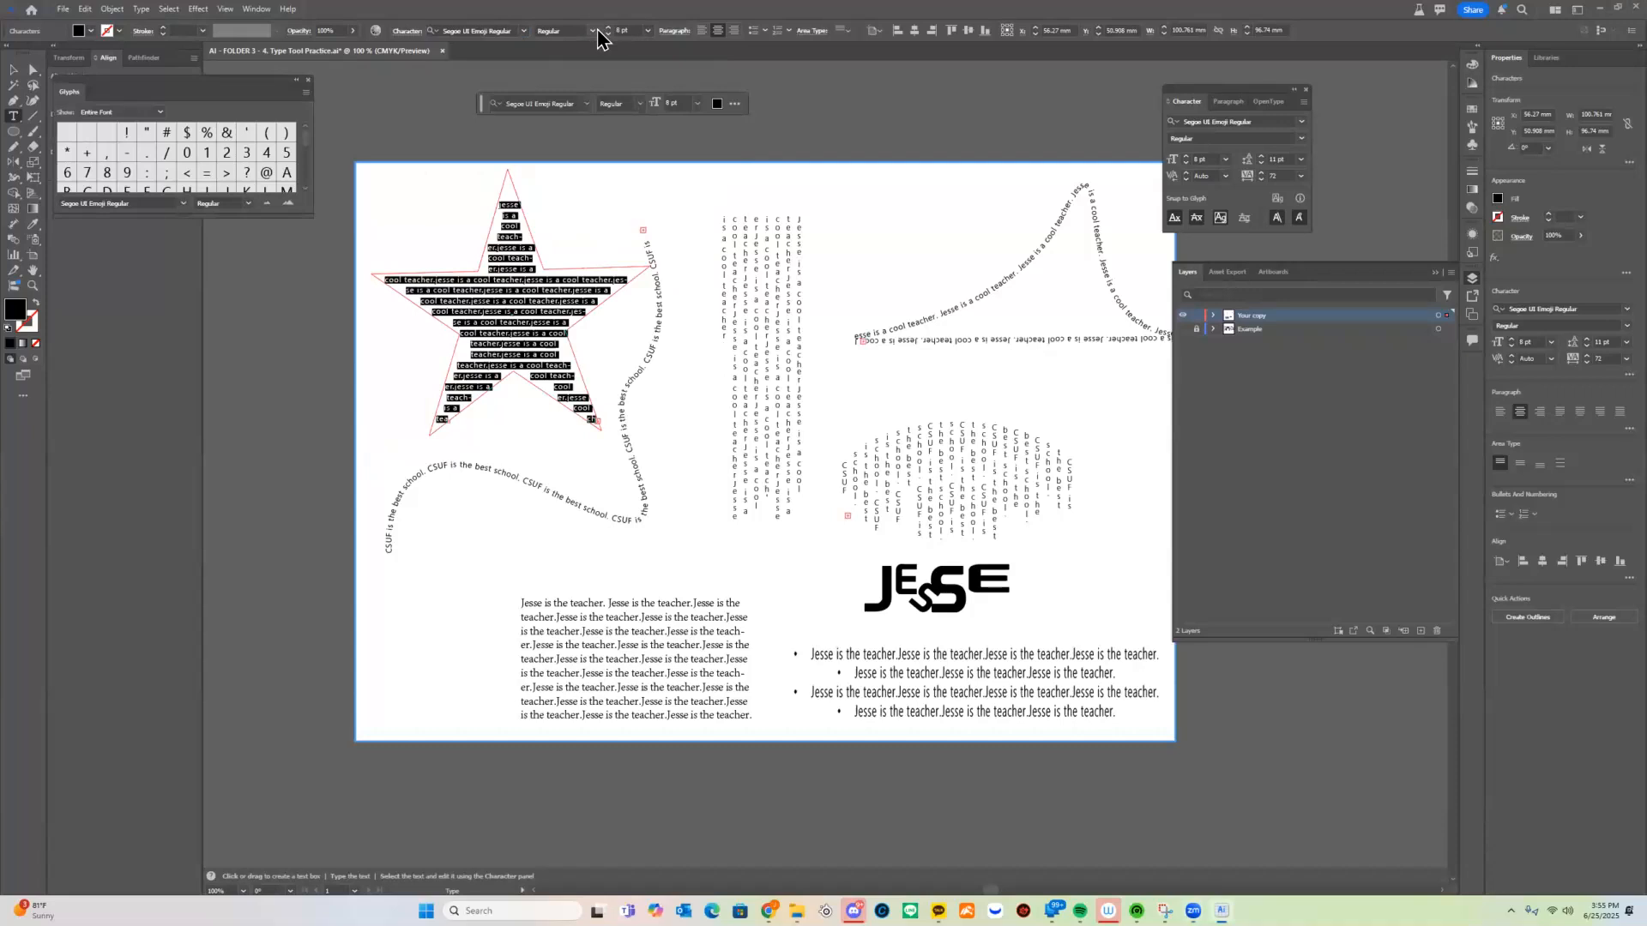
Set all the text inside the star to the Agency FB font in the Bold style.
click(524, 31)
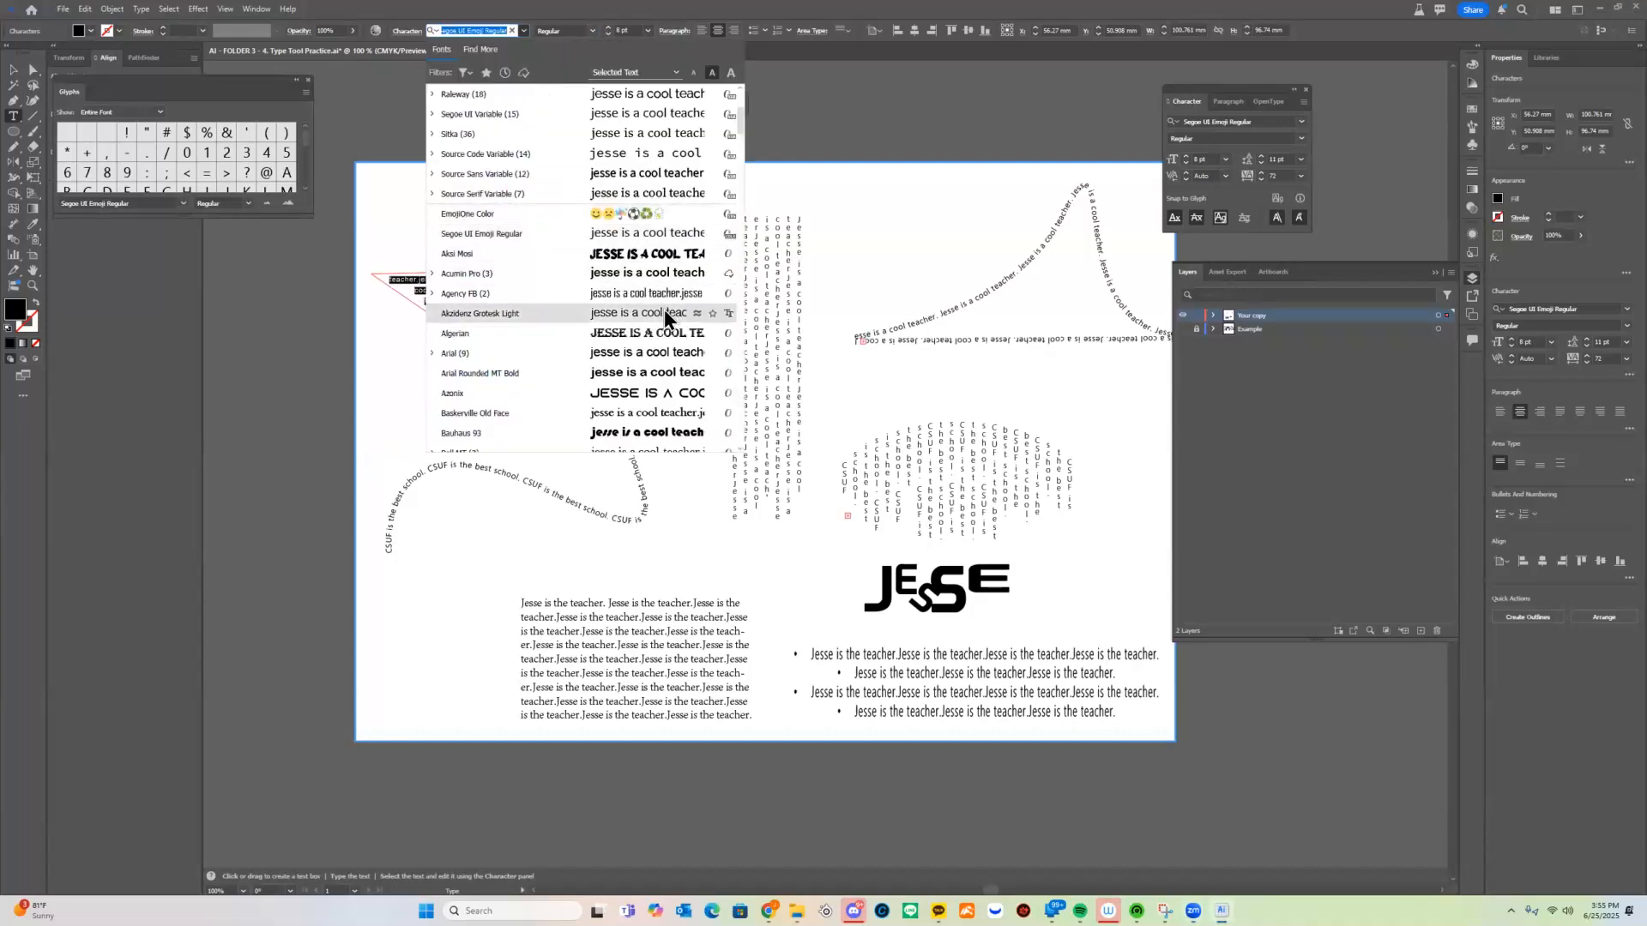
click(608, 293)
click(592, 31)
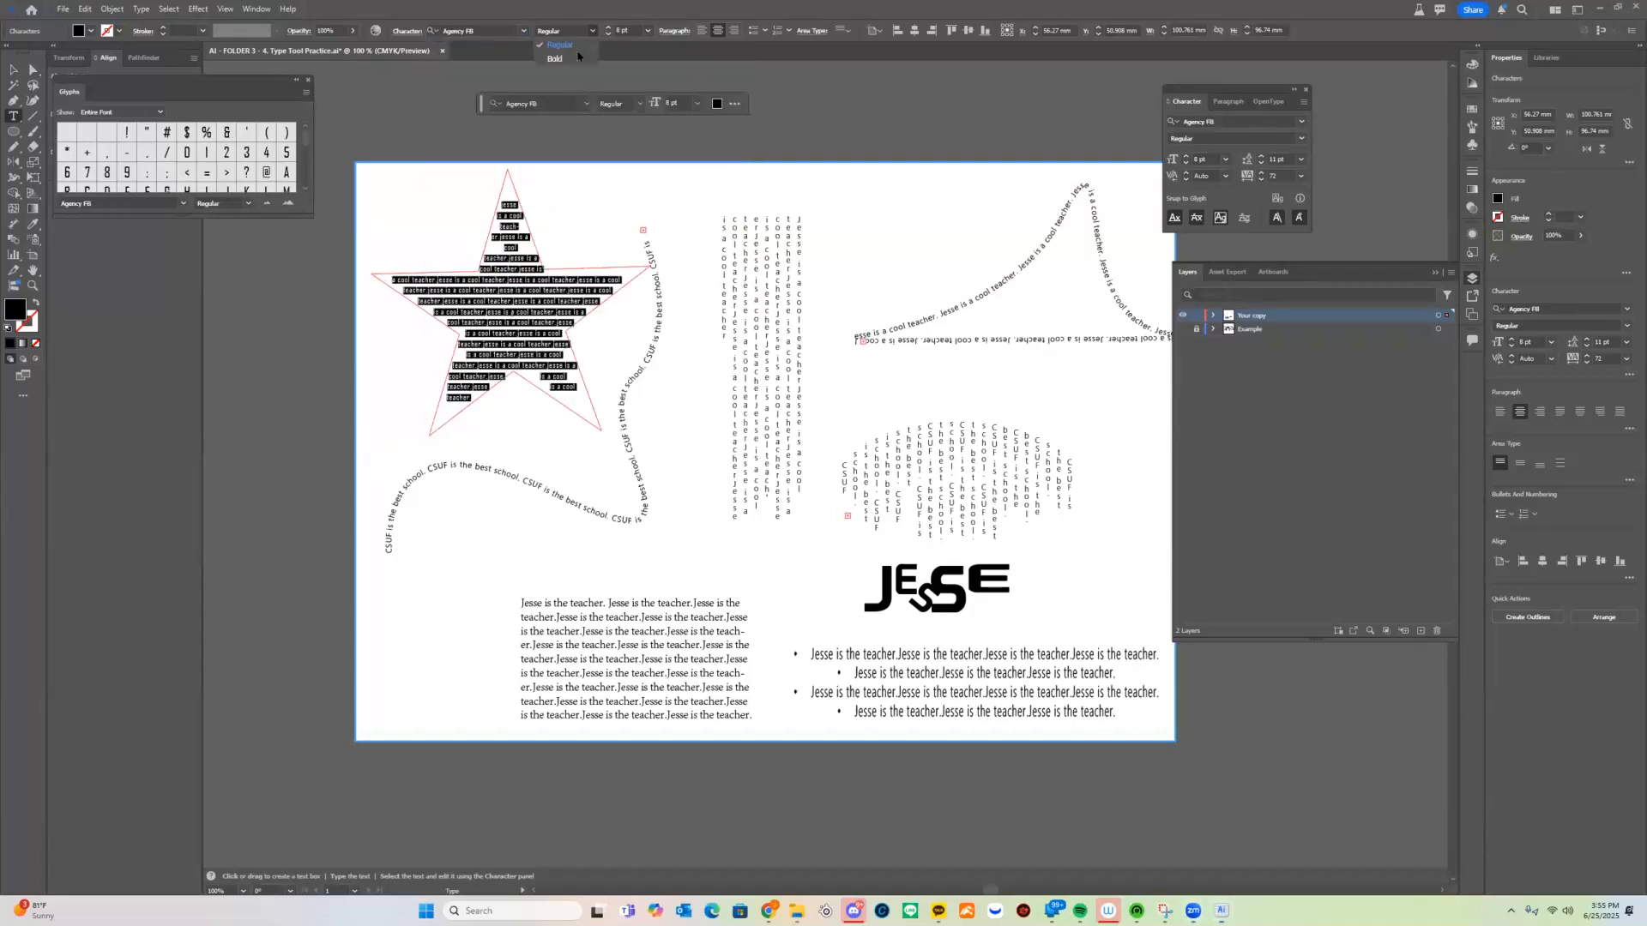
click(583, 53)
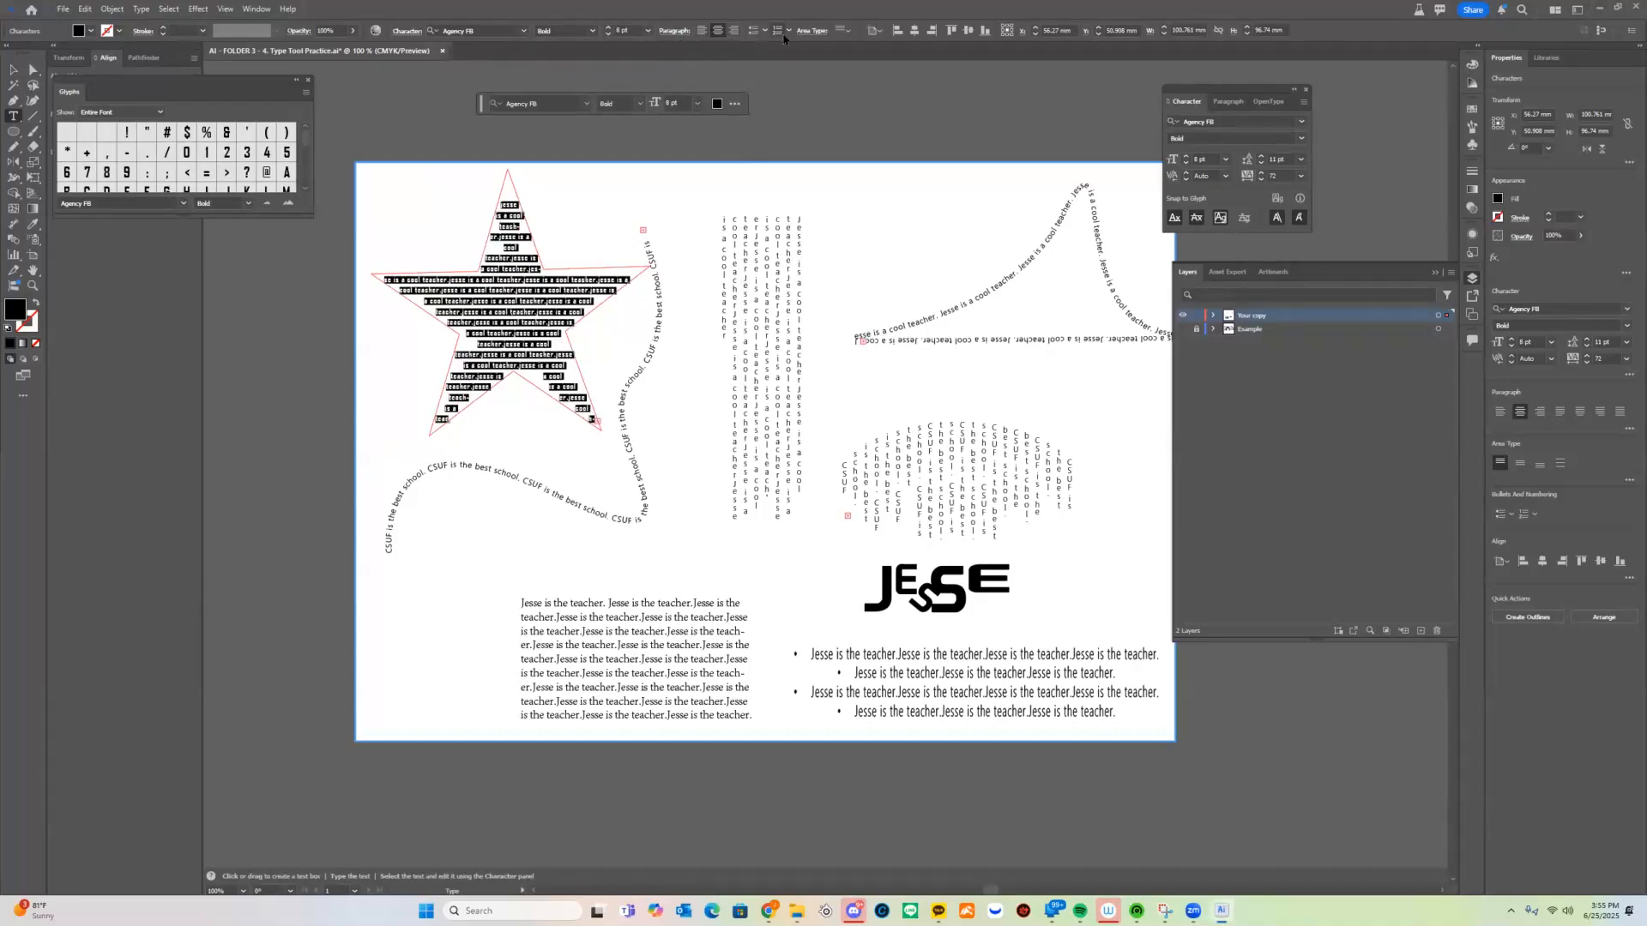
click(845, 35)
click(845, 35)
Move the star text slightly up and to the left, and the wavy path text slightly down and to the right.
click(14, 69)
click(526, 315)
drag(526, 315, 505, 305)
mouse_move(629, 392)
mouse_down()
mouse_move(660, 380)
mouse_move(643, 403)
mouse_up()
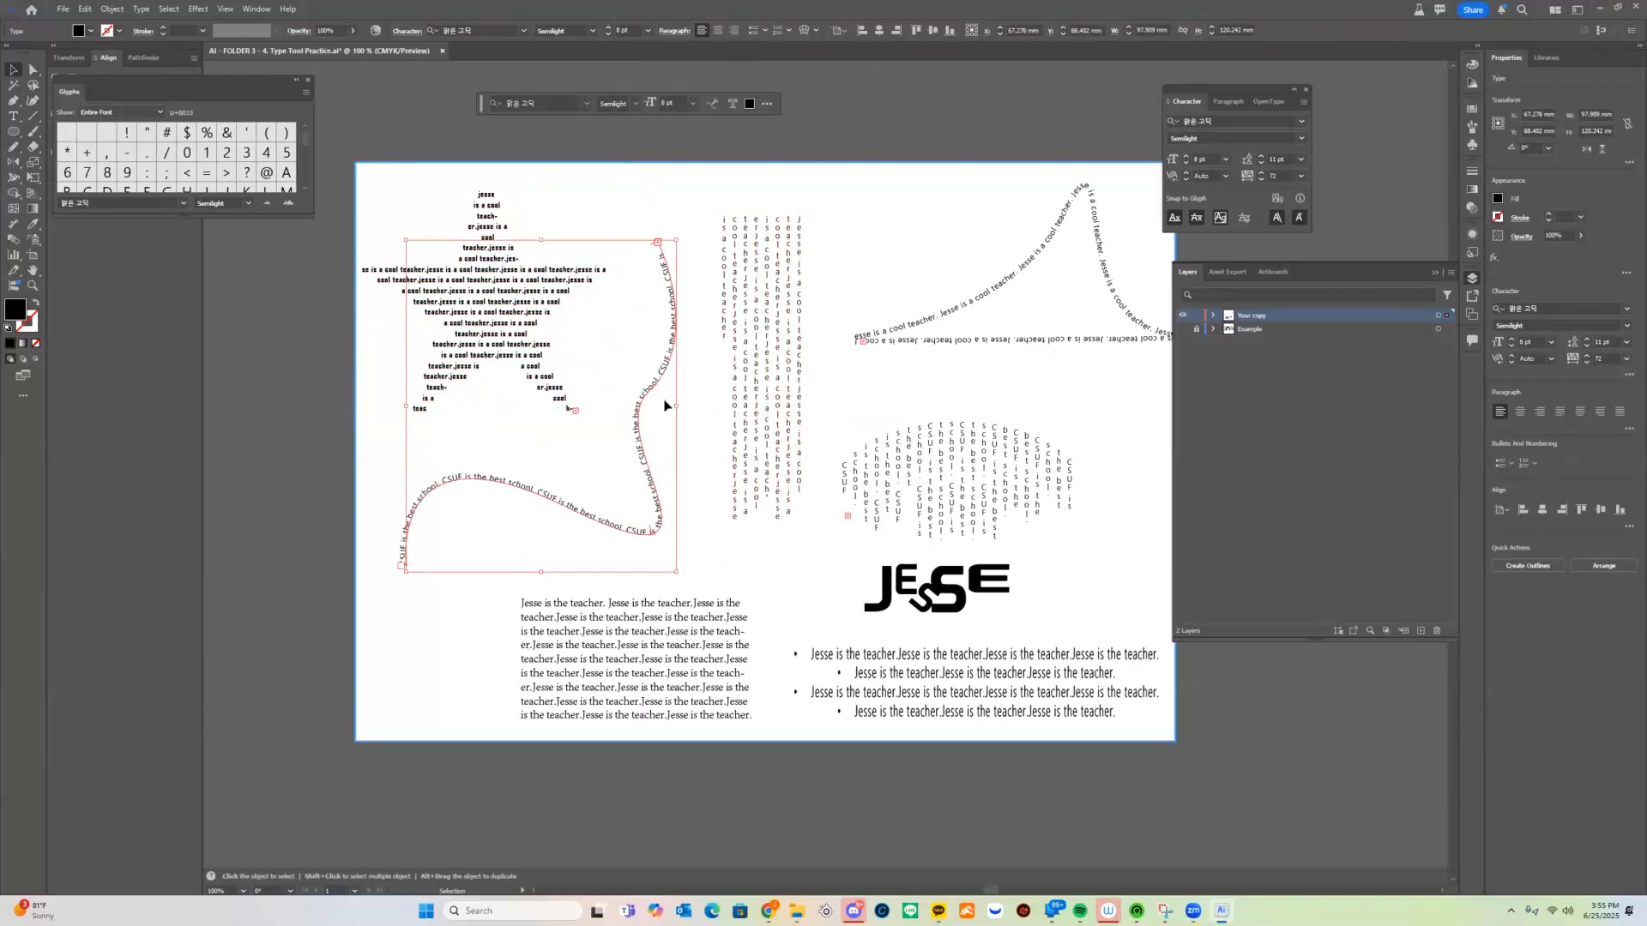